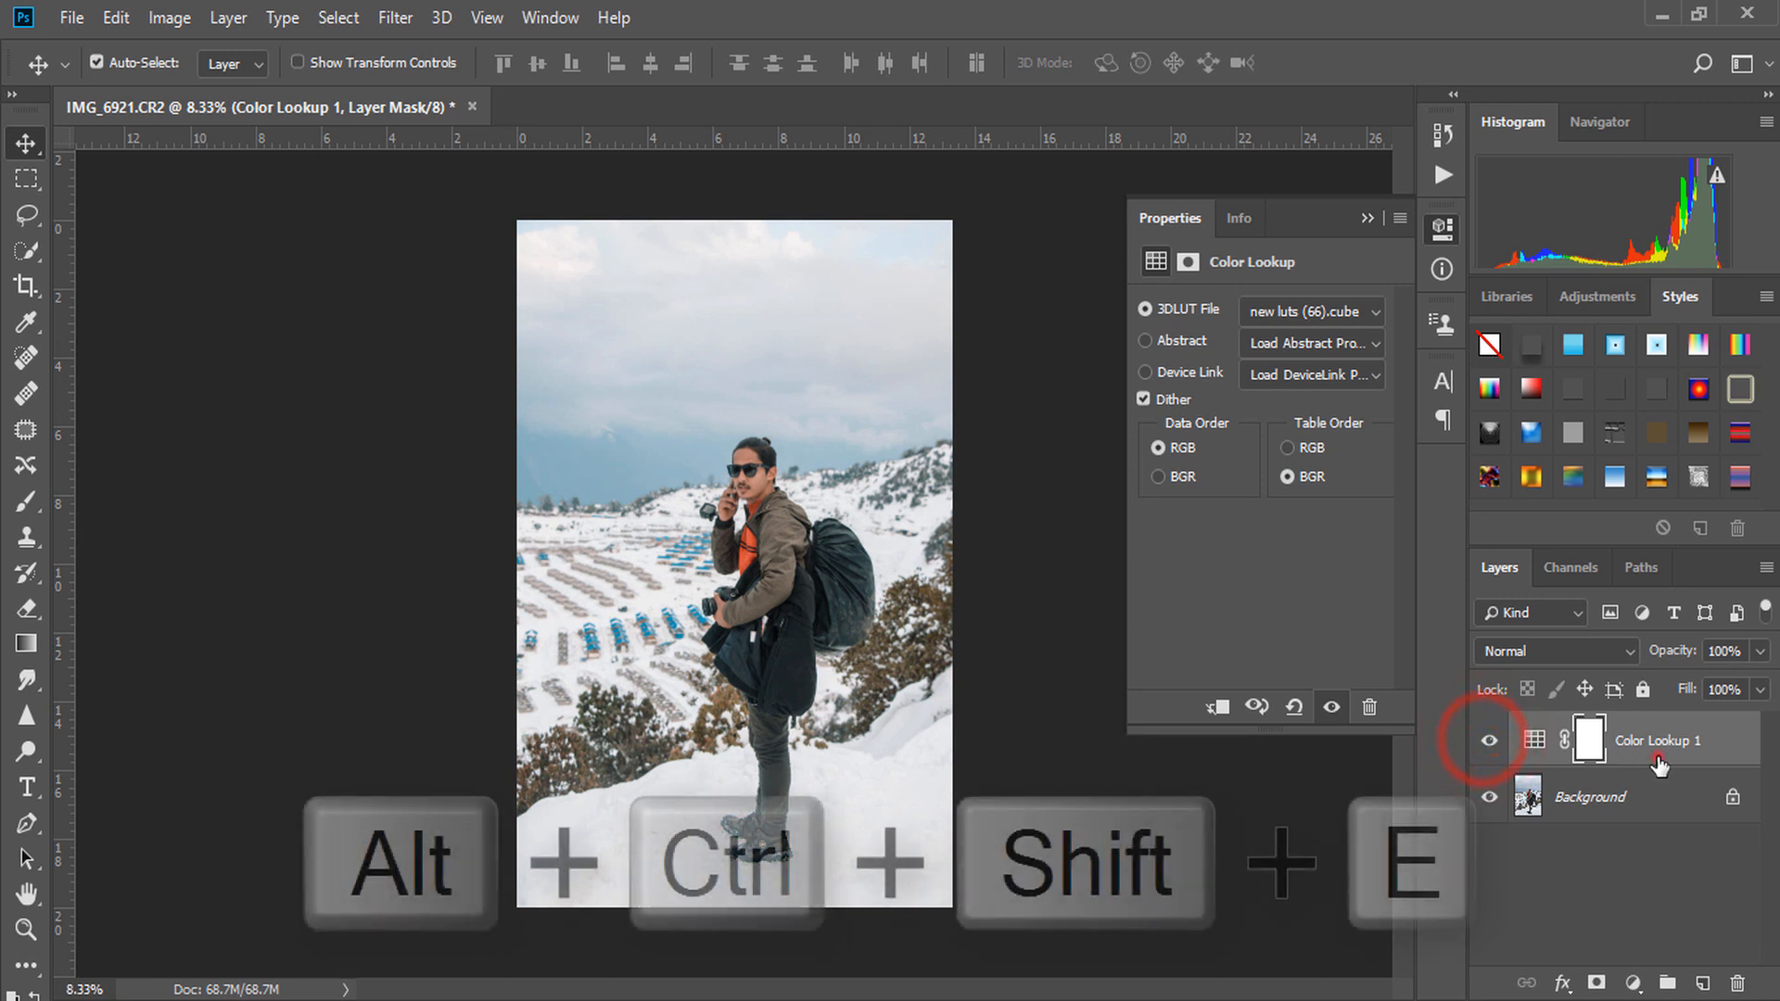
- Stamp all visible layers into a new layer above the Color Lookup layer and open it in the Camera Raw Filter
click(1655, 755)
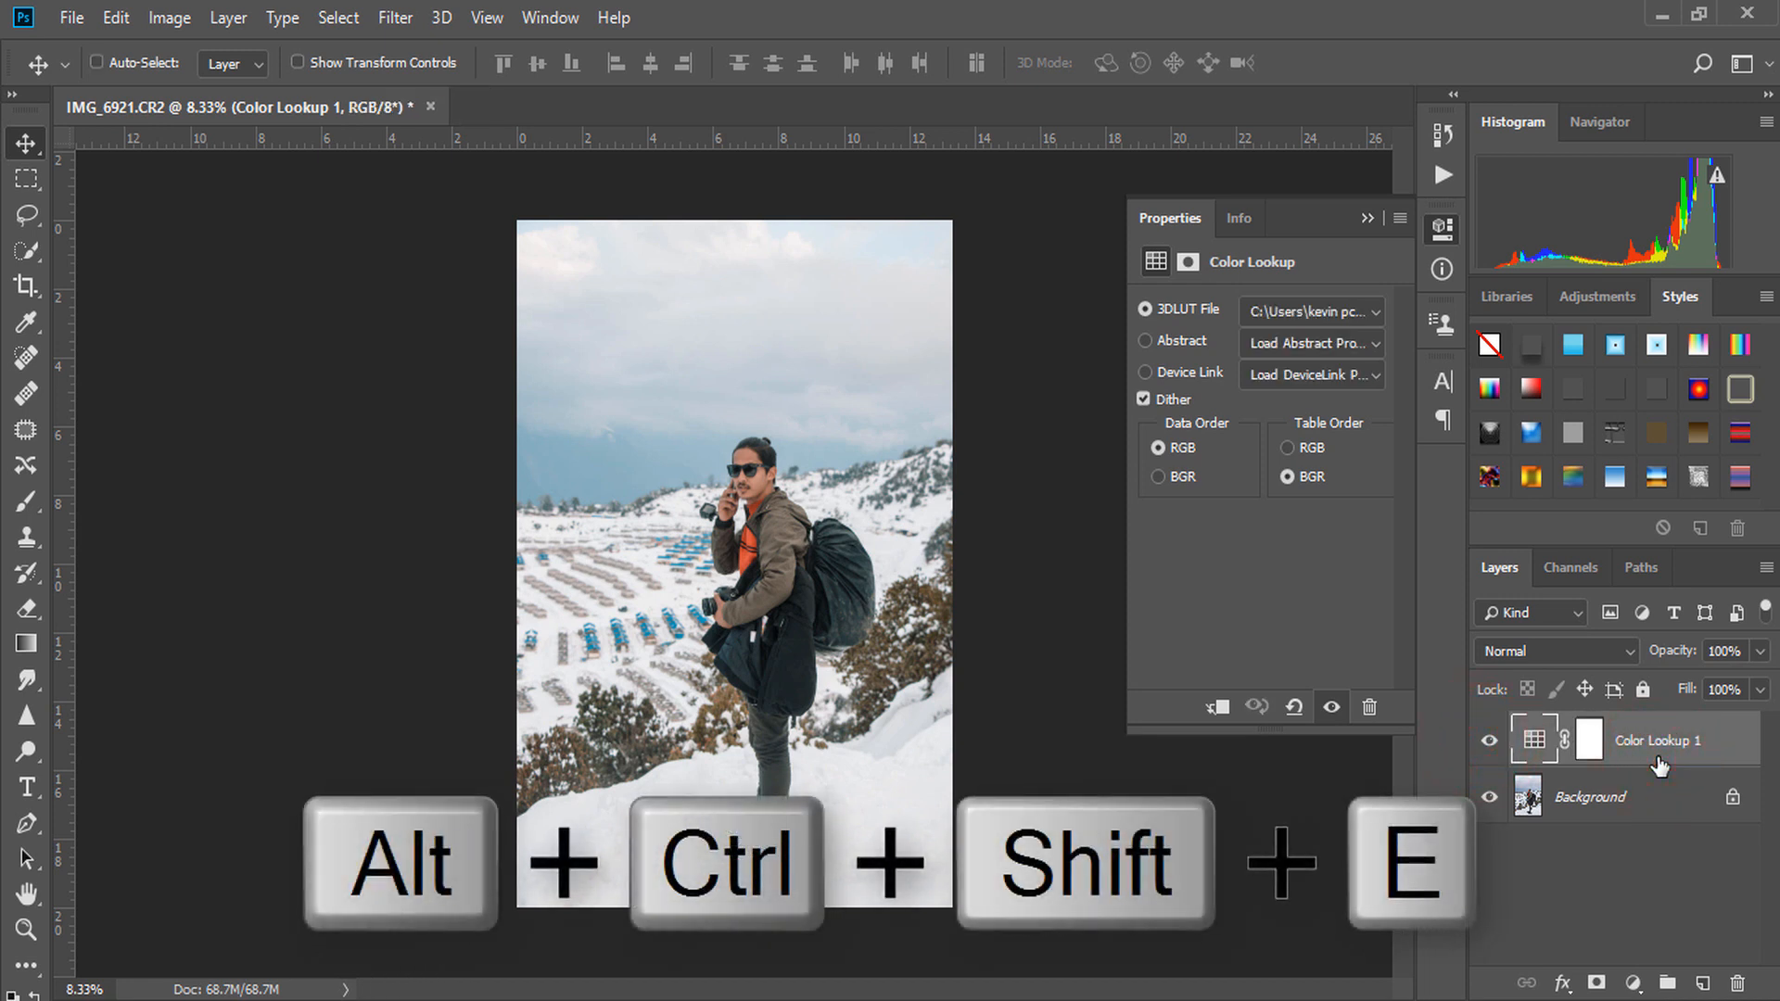
key(ctrl+alt+shift+e)
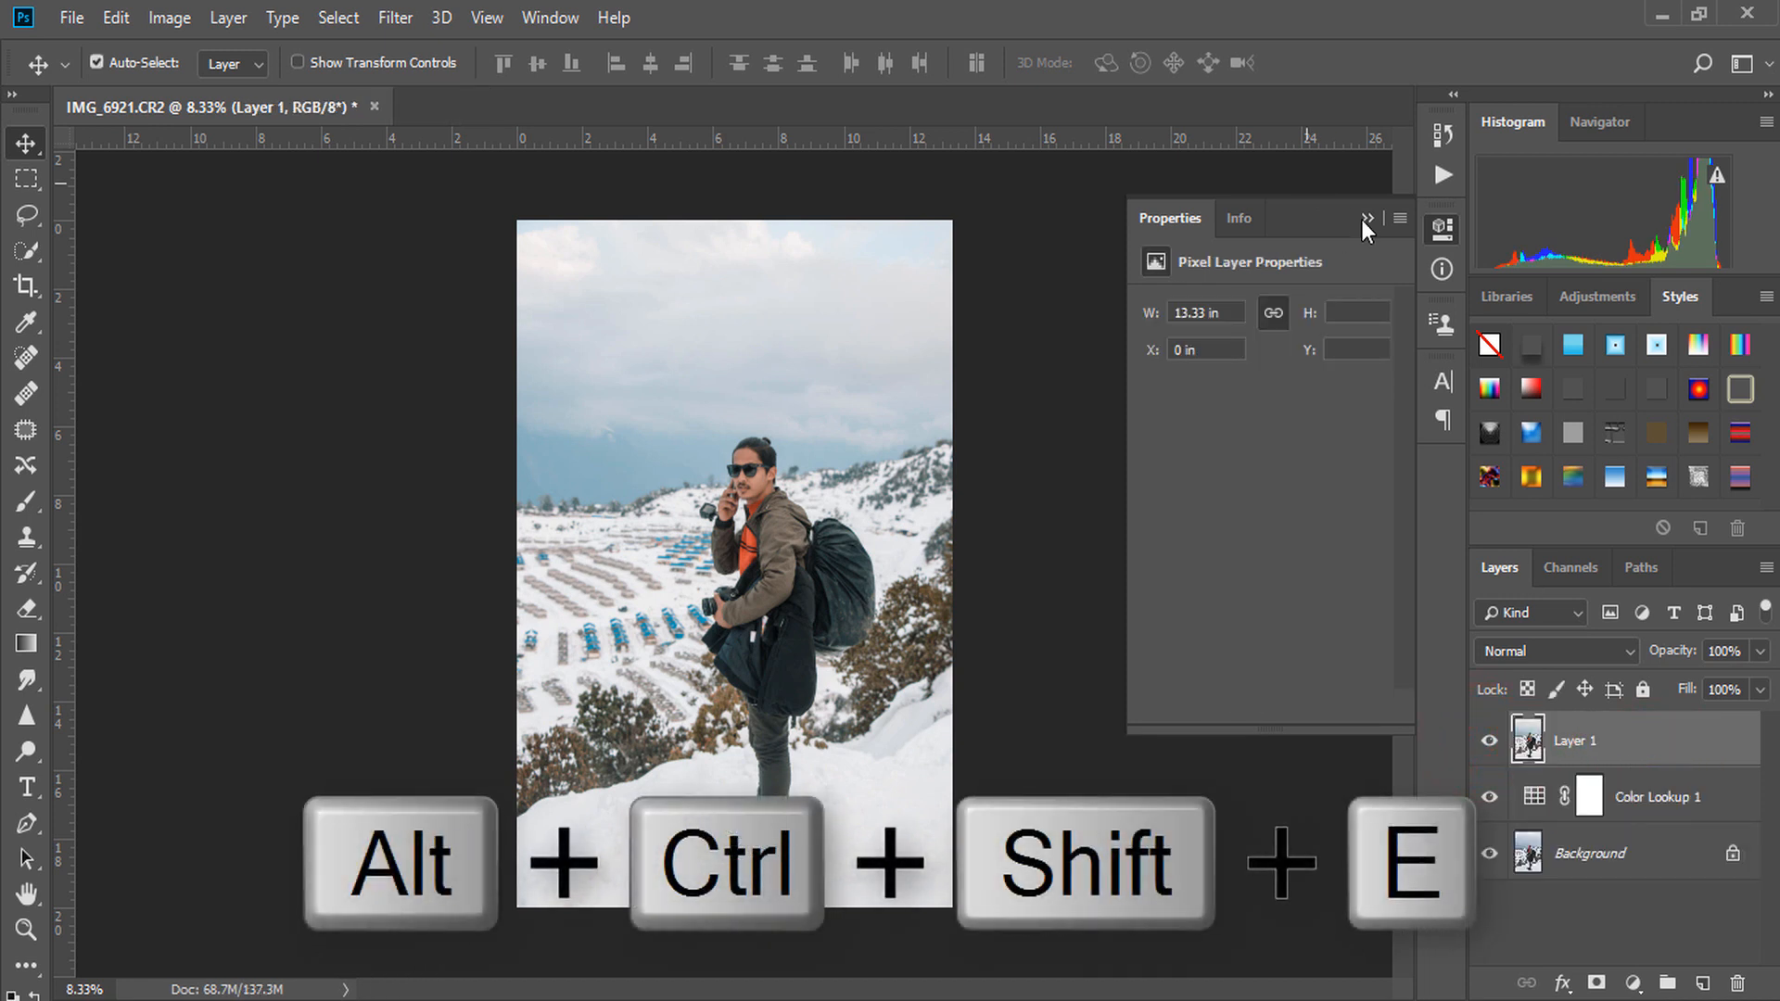
click(1366, 219)
click(409, 17)
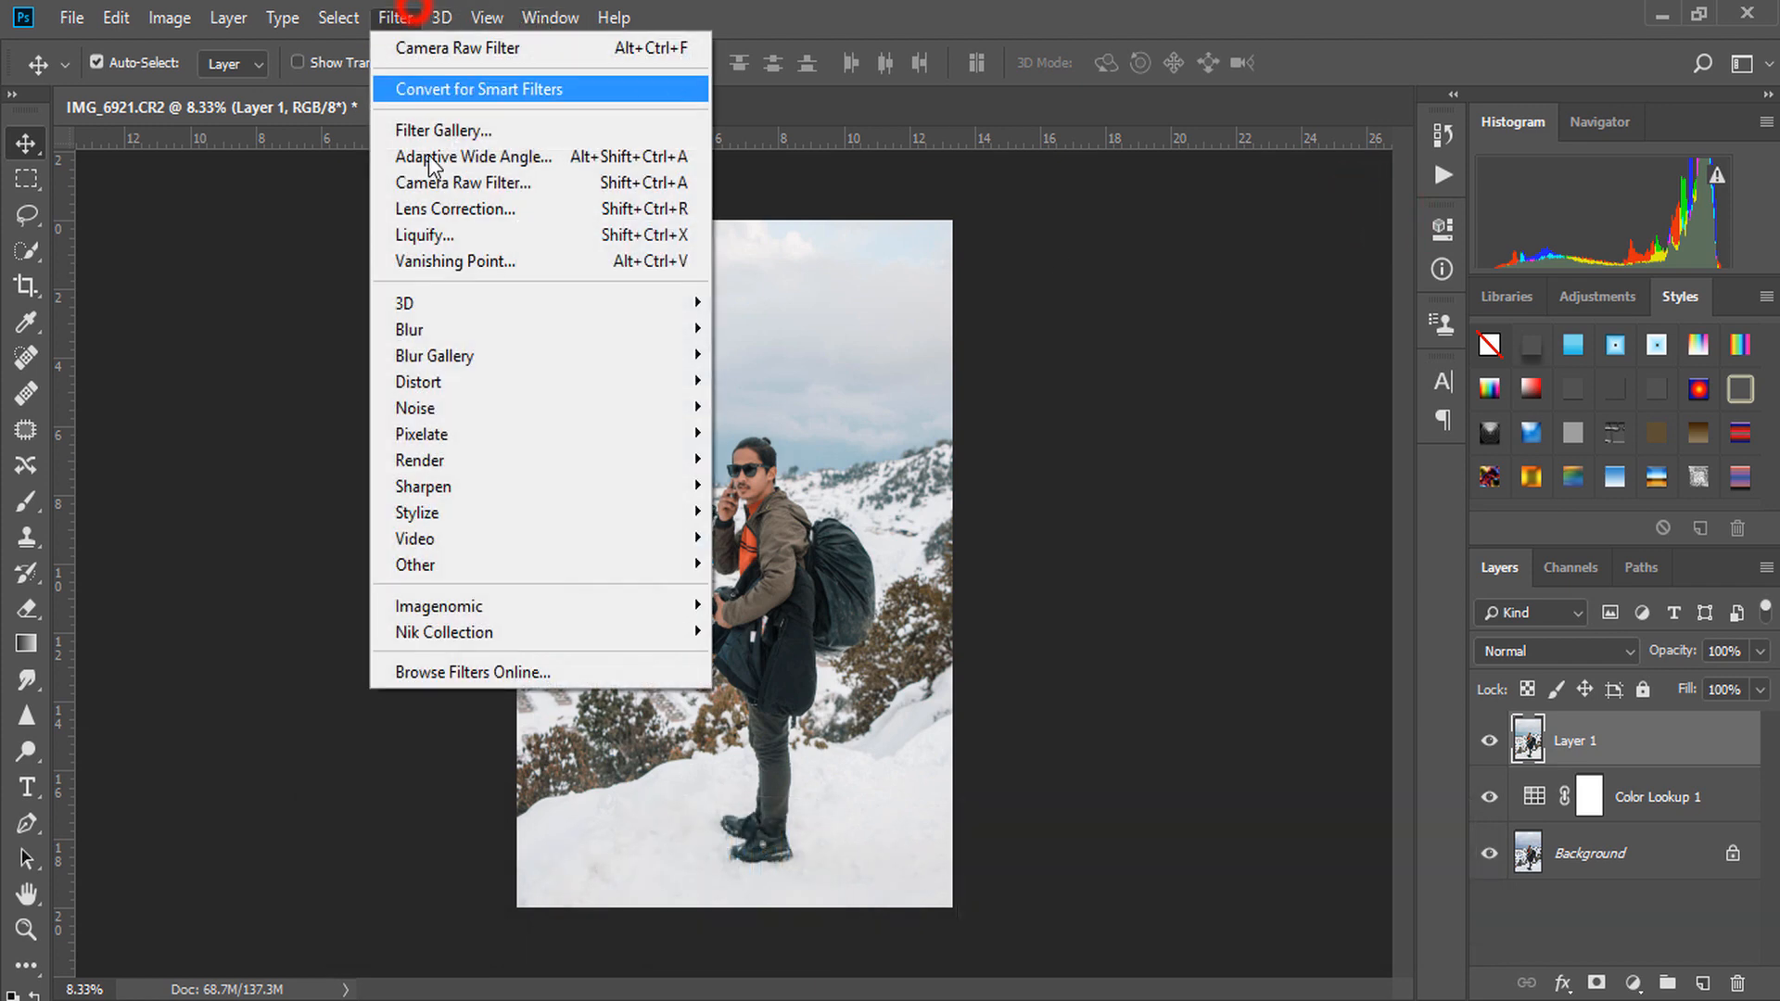
click(489, 180)
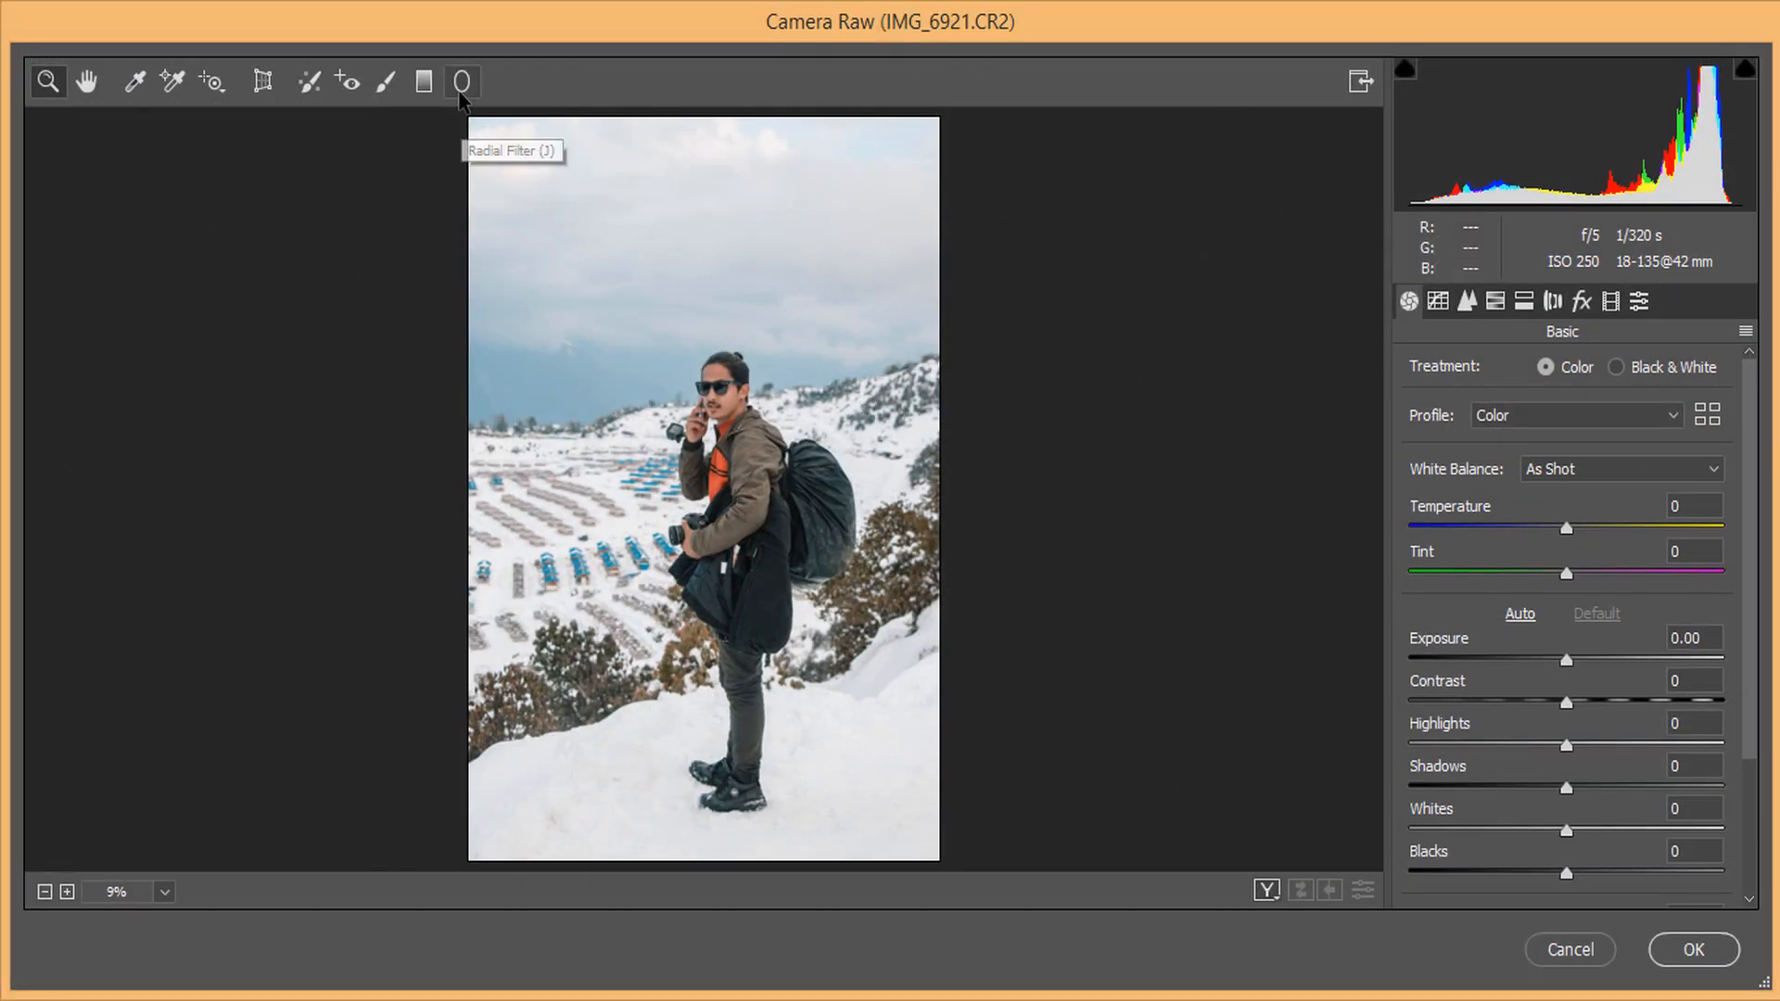
- Activate the Radial Filter and reset its local correction settings
click(462, 82)
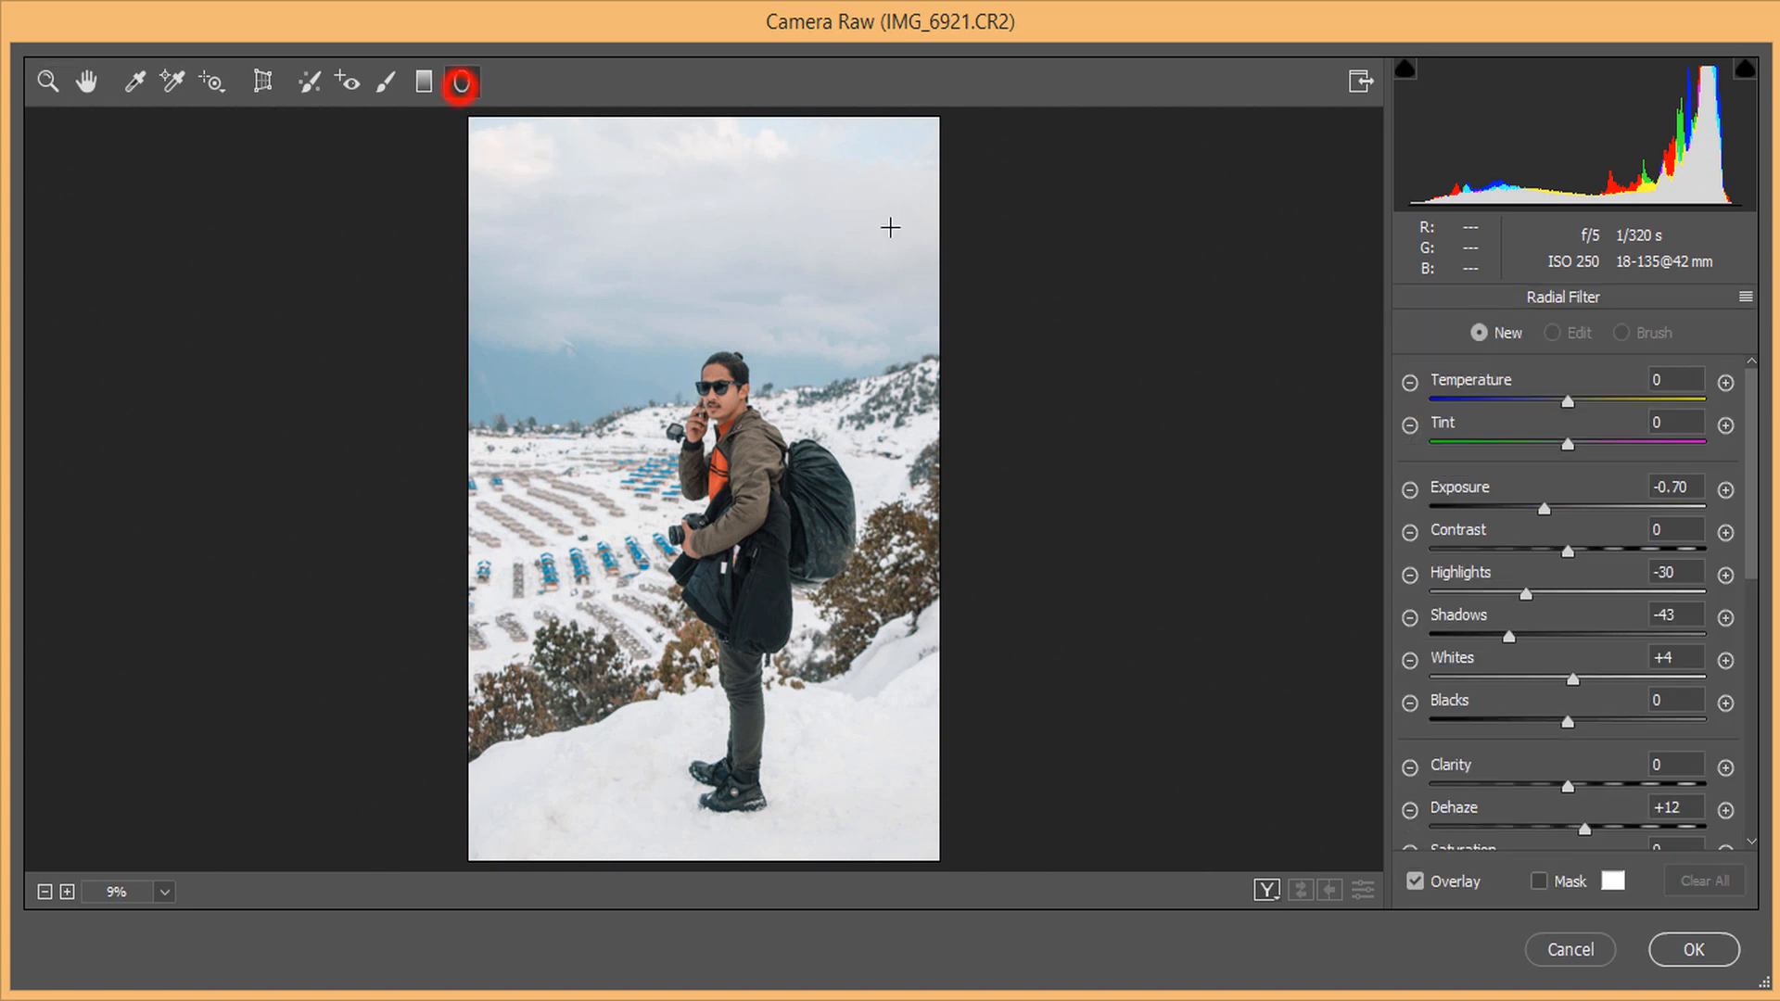
click(1746, 296)
click(1563, 369)
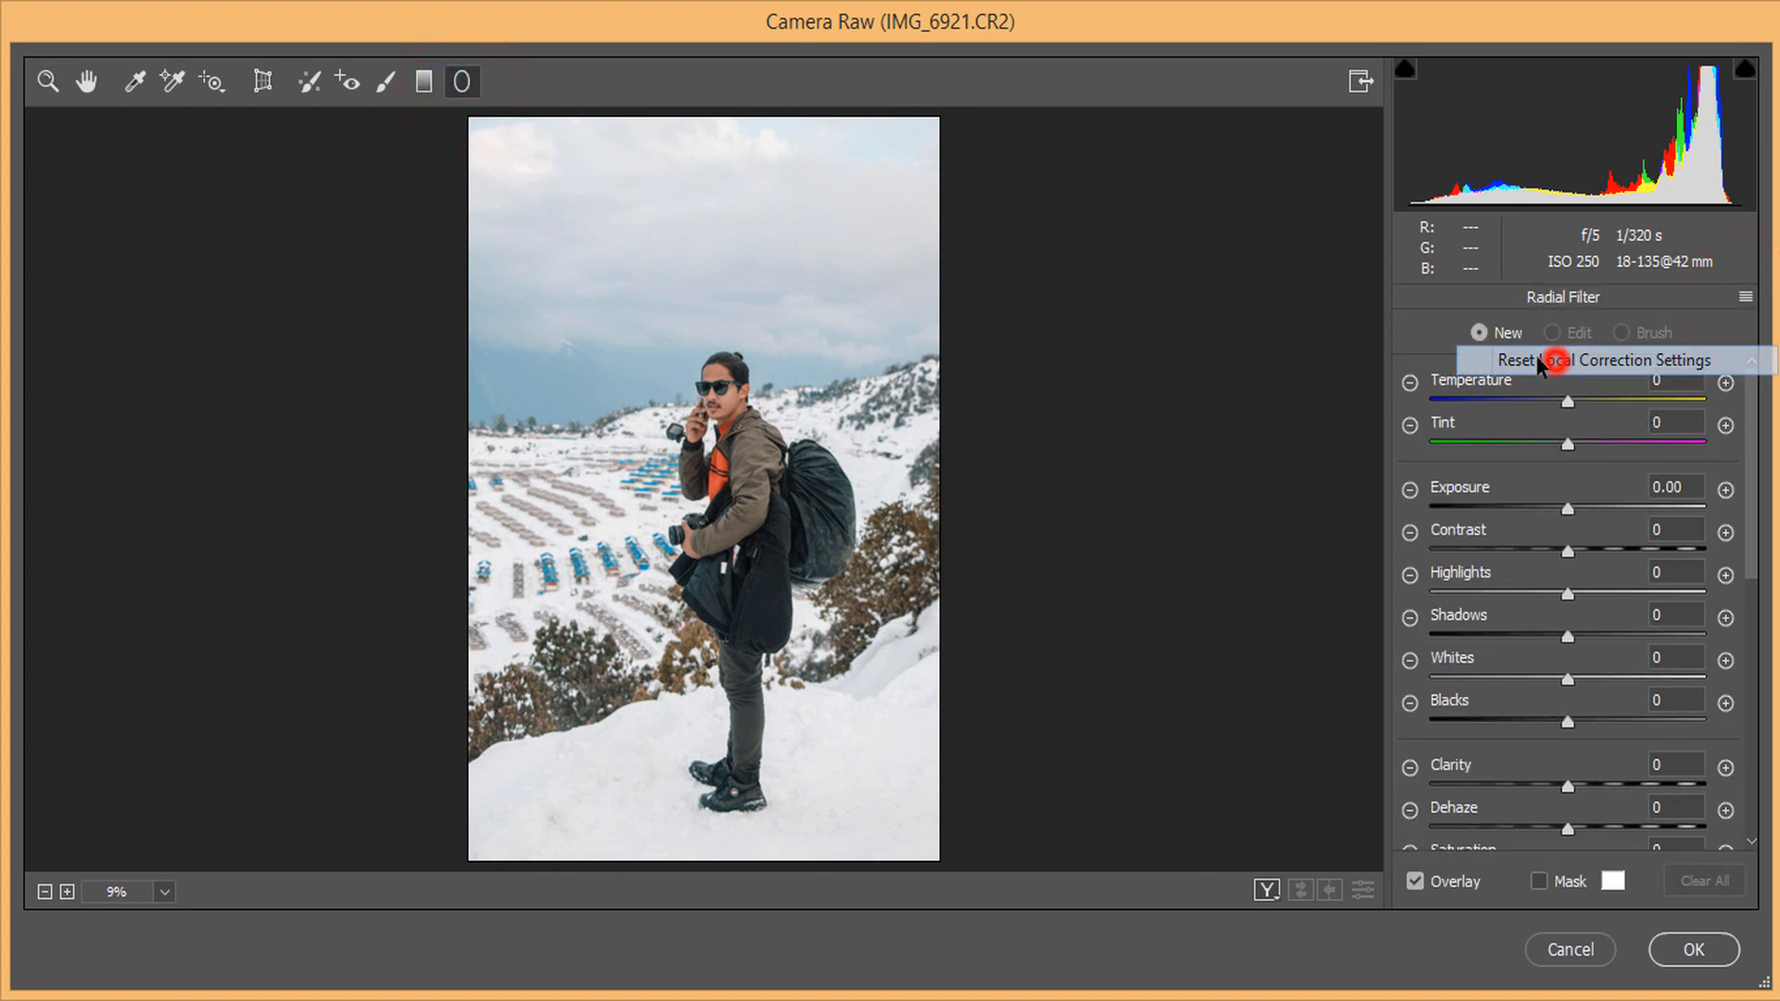
drag(1567, 508, 1546, 510)
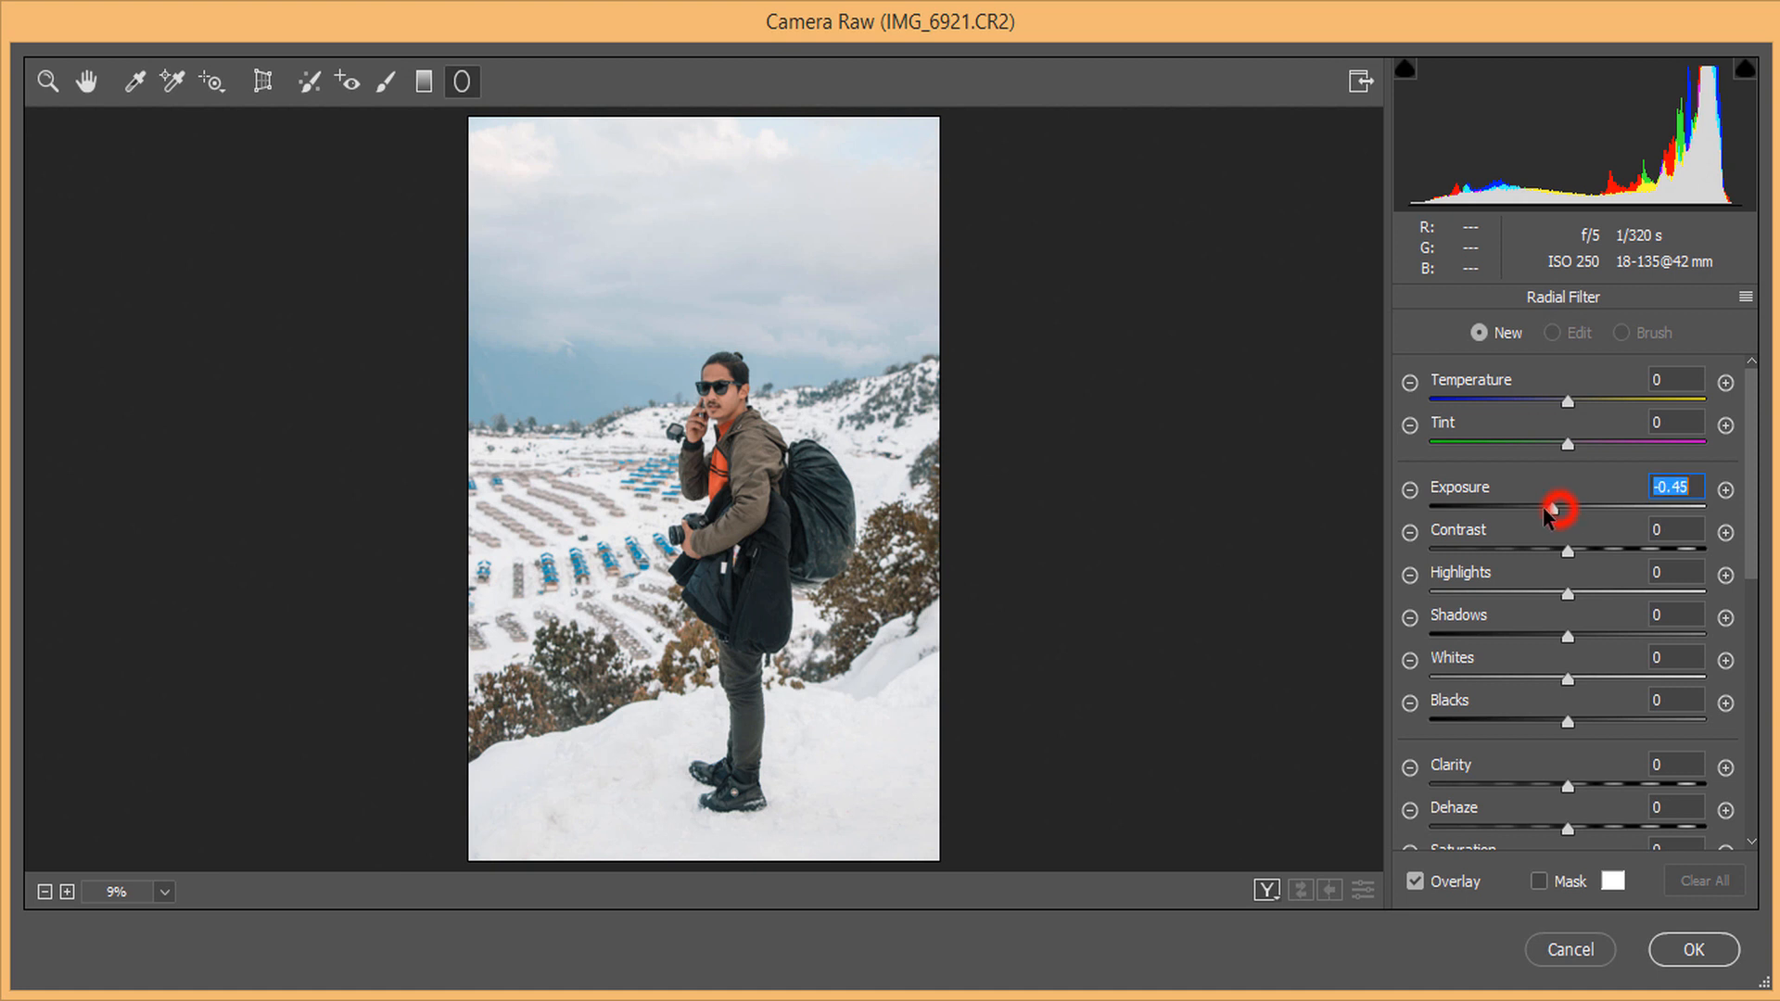
mouse_move(631, 337)
mouse_down()
mouse_move(806, 565)
mouse_move(752, 500)
mouse_up()
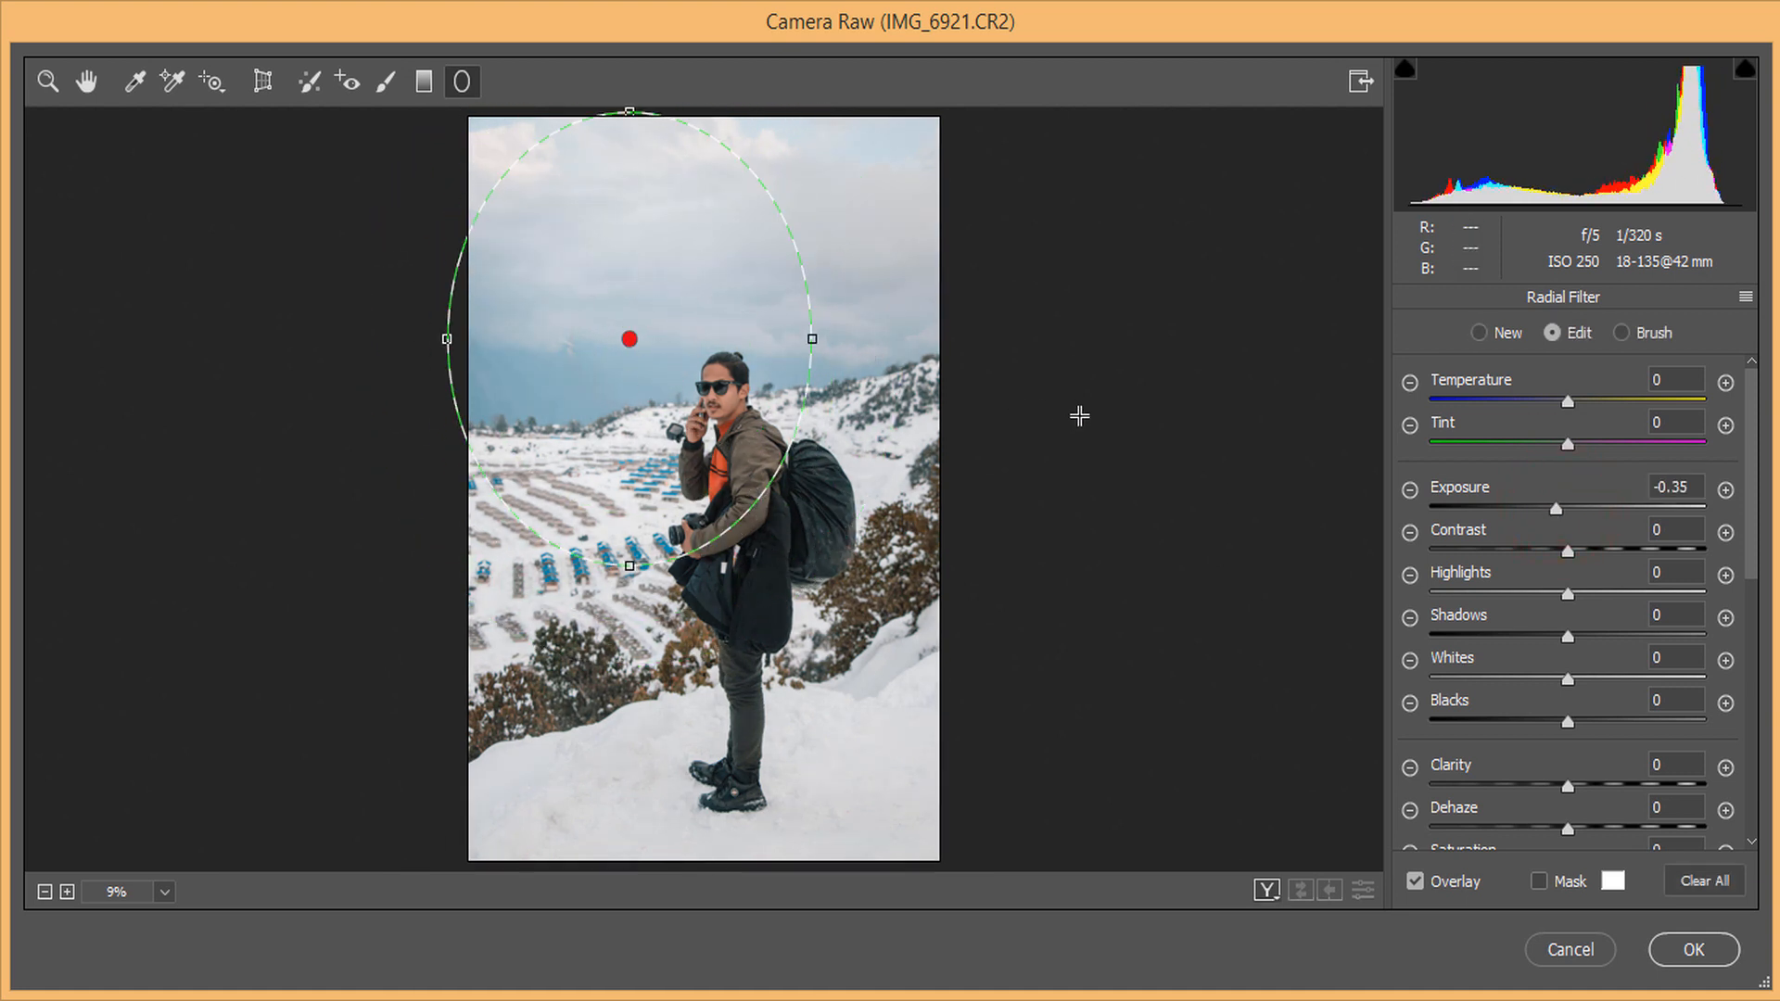
key(Delete)
- Draw a radial filter with exposure -1.35 around the standing man, reshaping and positioning it as a tall ellipse that frames his whole body
drag(1556, 509, 1525, 512)
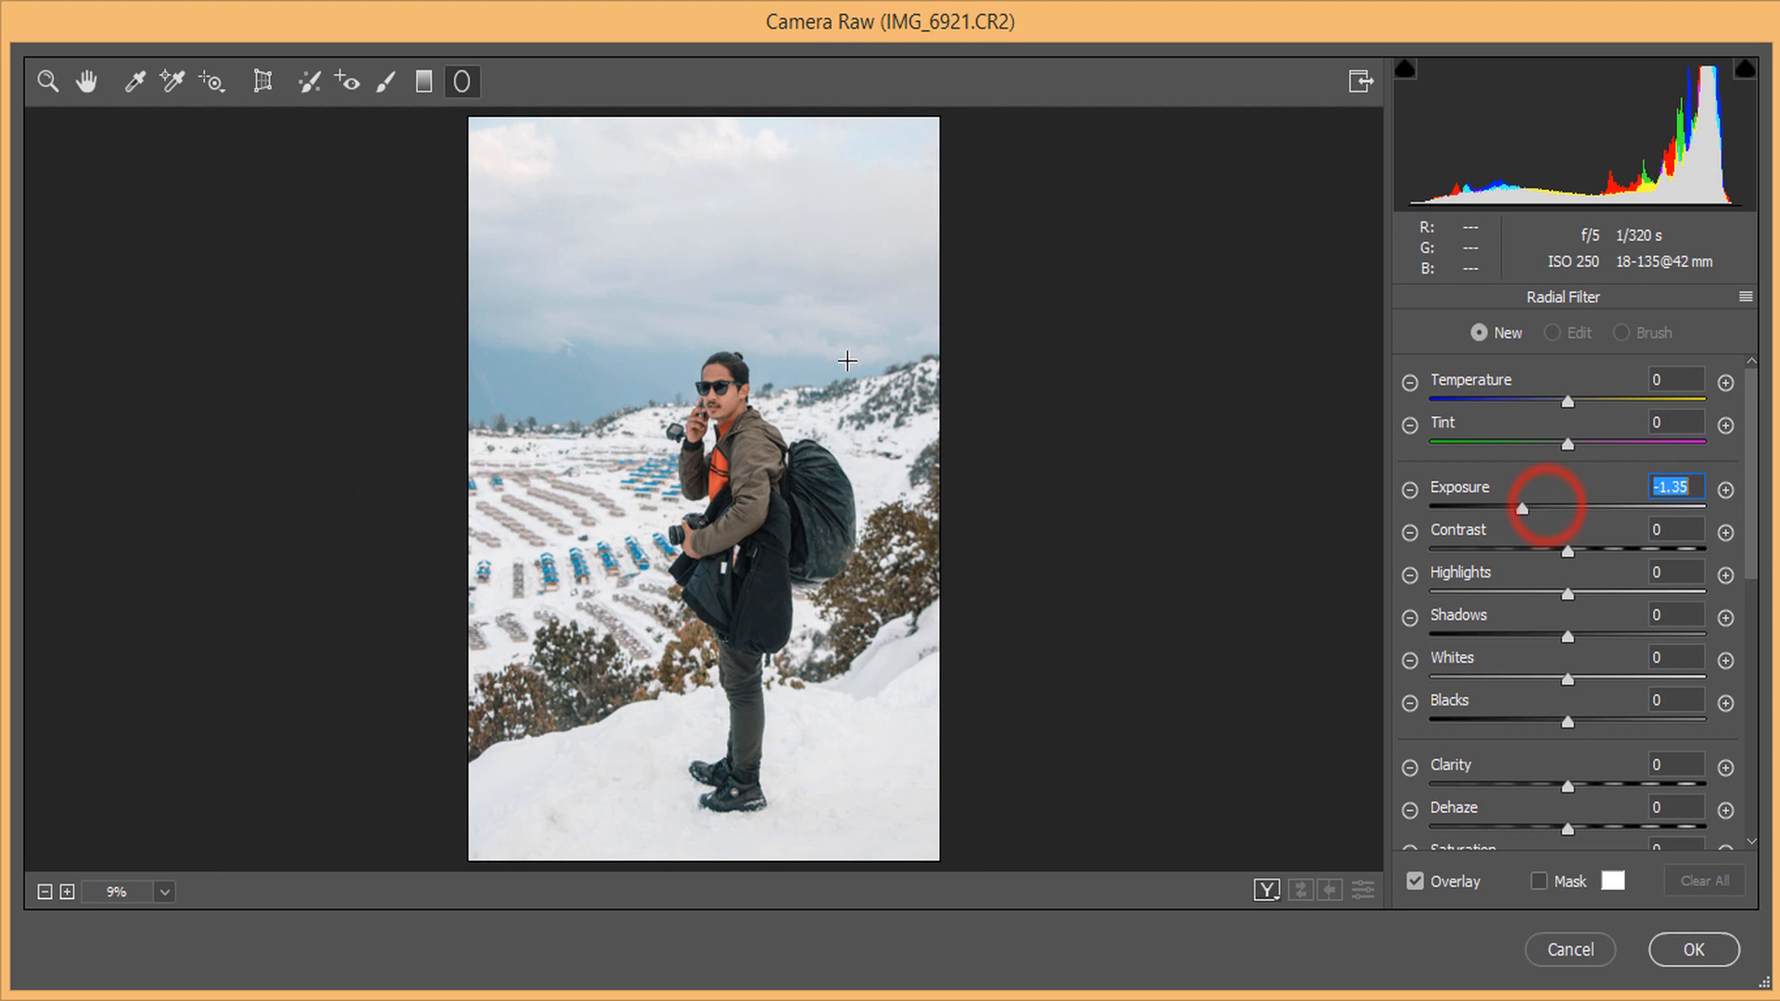
drag(600, 325, 787, 575)
drag(739, 480, 841, 697)
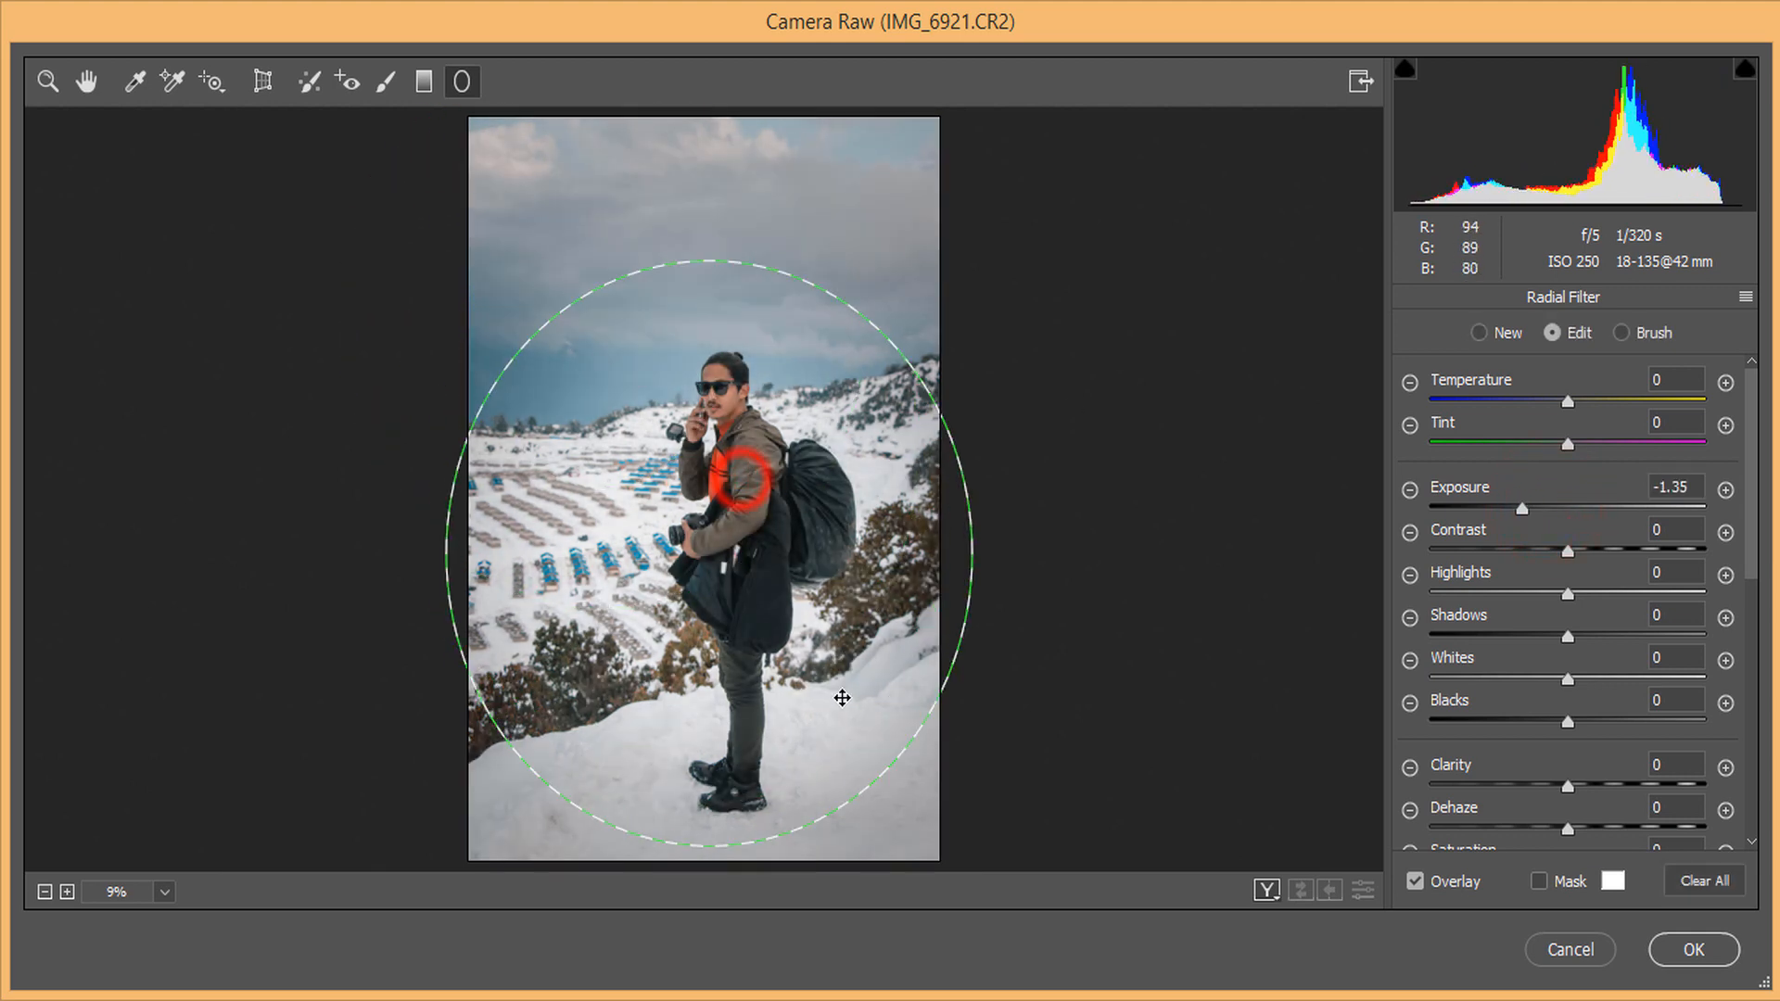
drag(972, 533, 918, 540)
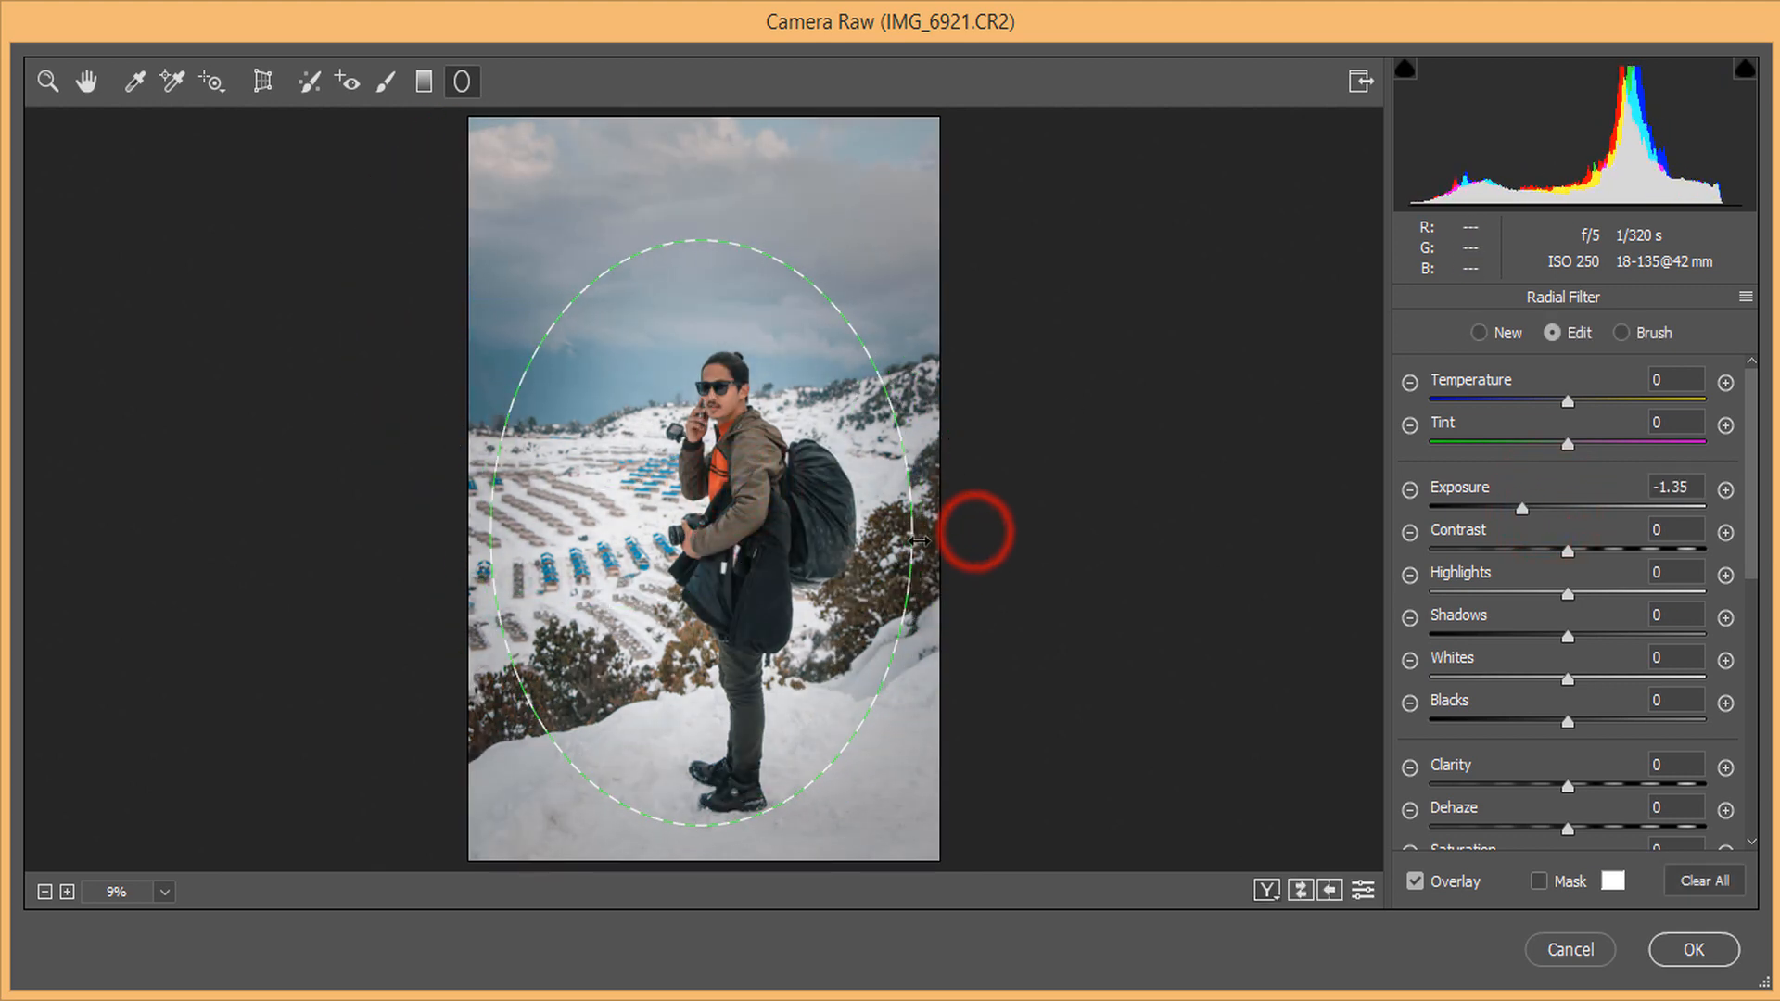
drag(702, 240, 707, 157)
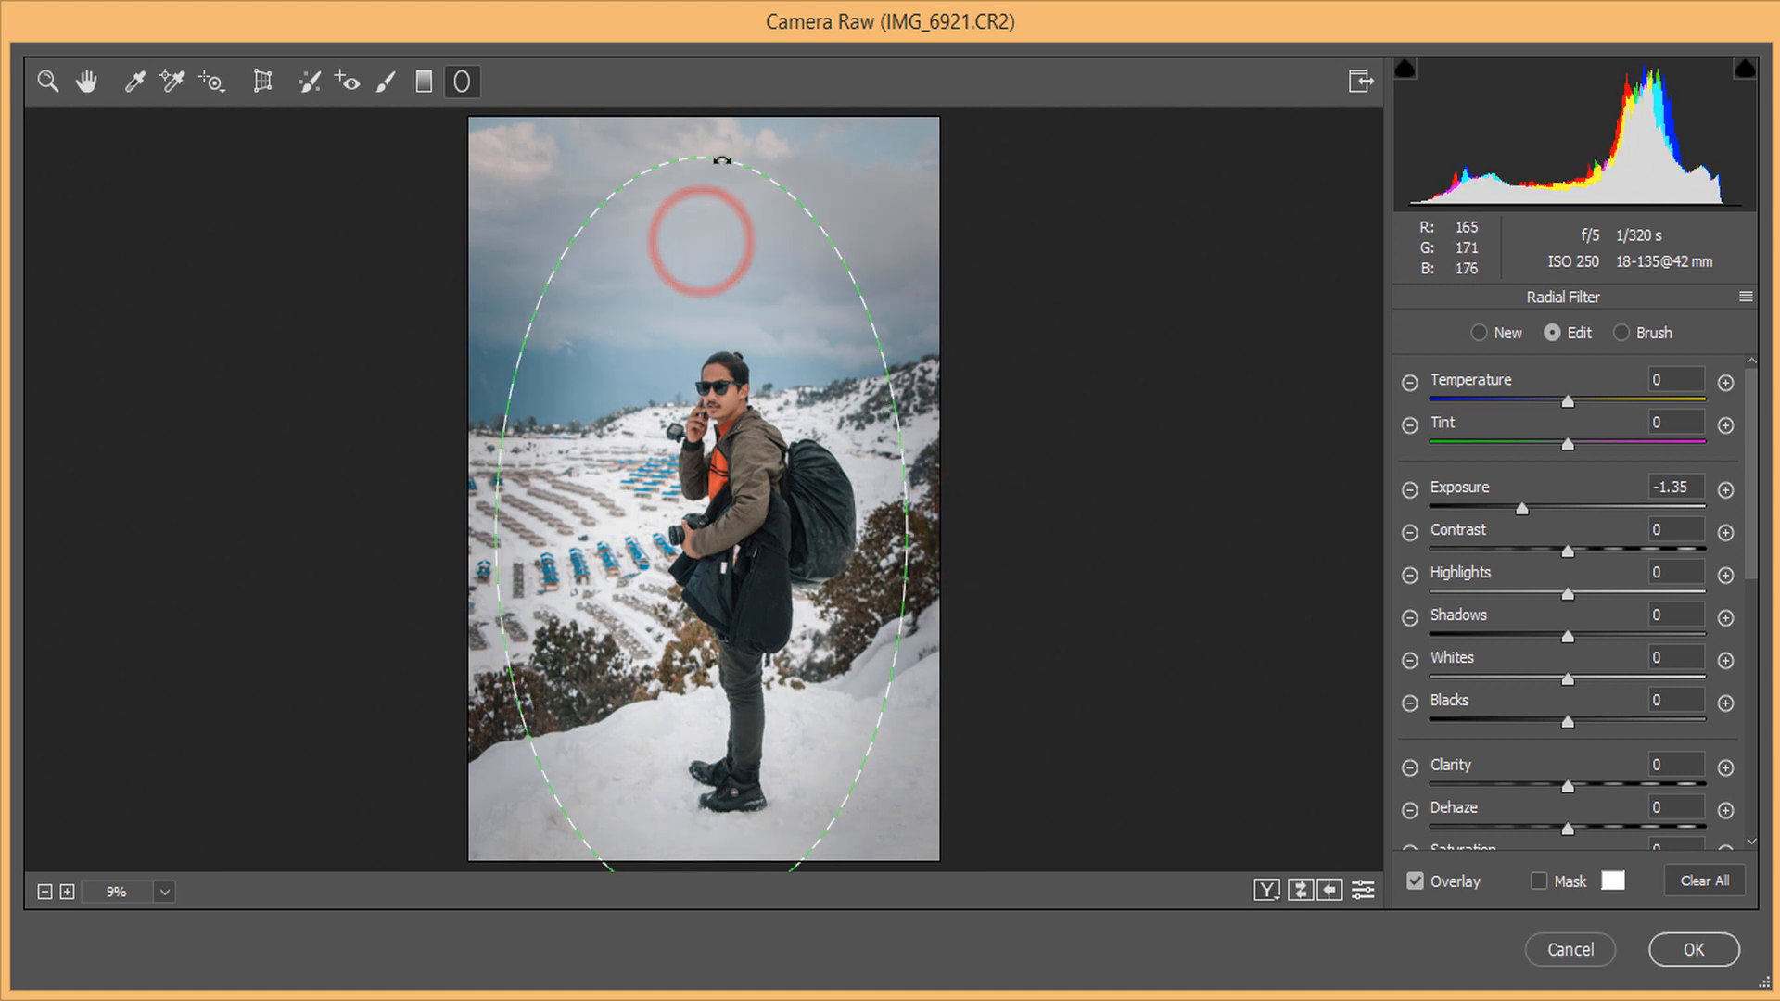
drag(720, 500, 731, 475)
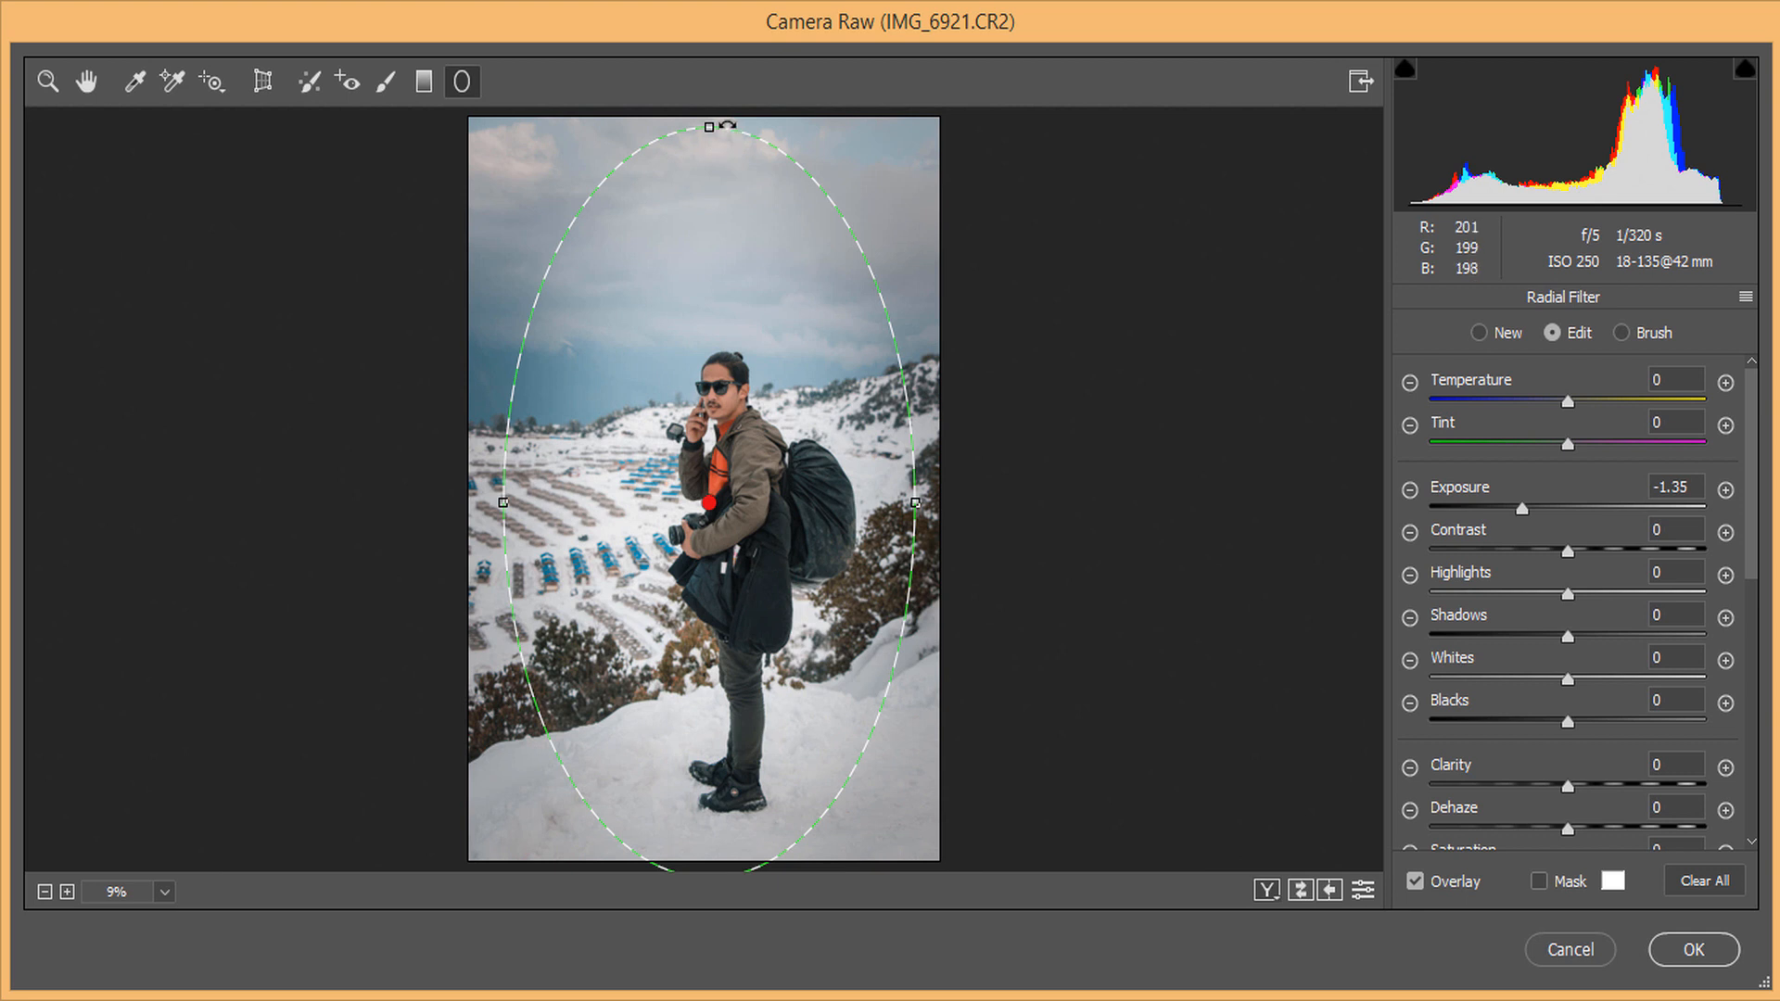
drag(709, 127, 720, 205)
drag(723, 394, 727, 439)
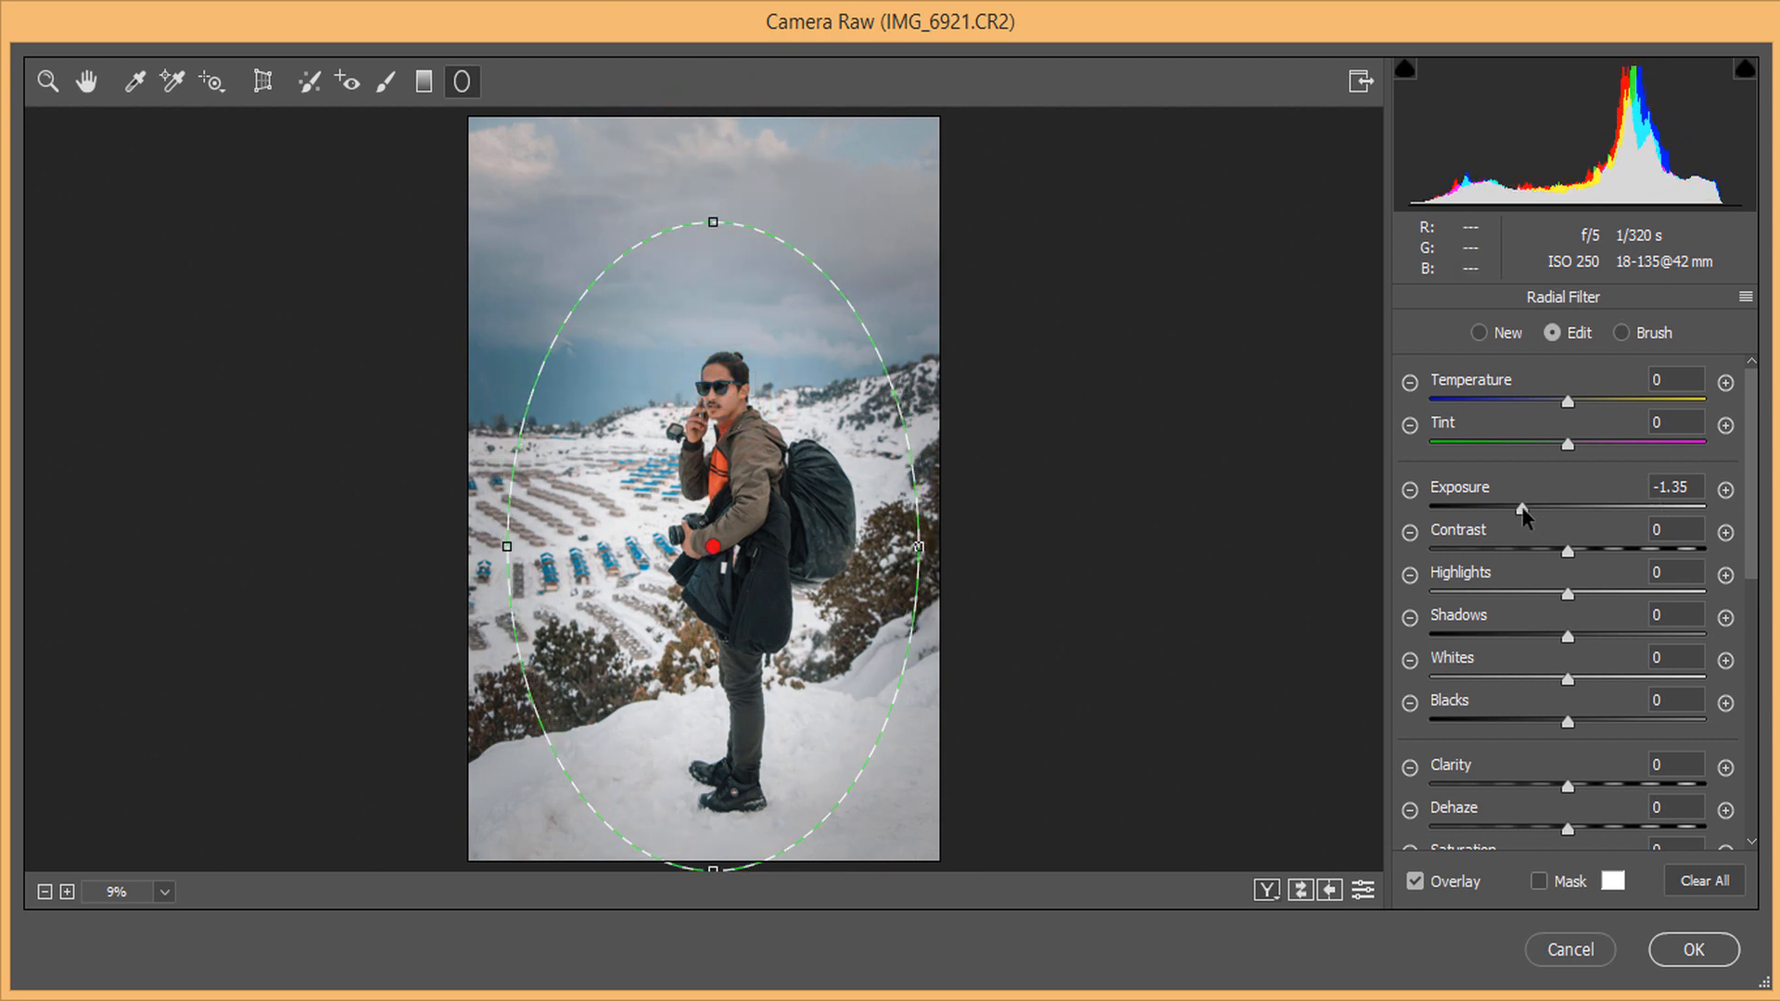
- Set the radial filter's Highlights to -95, Exposure to -0.55 and Contrast to +56
double_click(1523, 509)
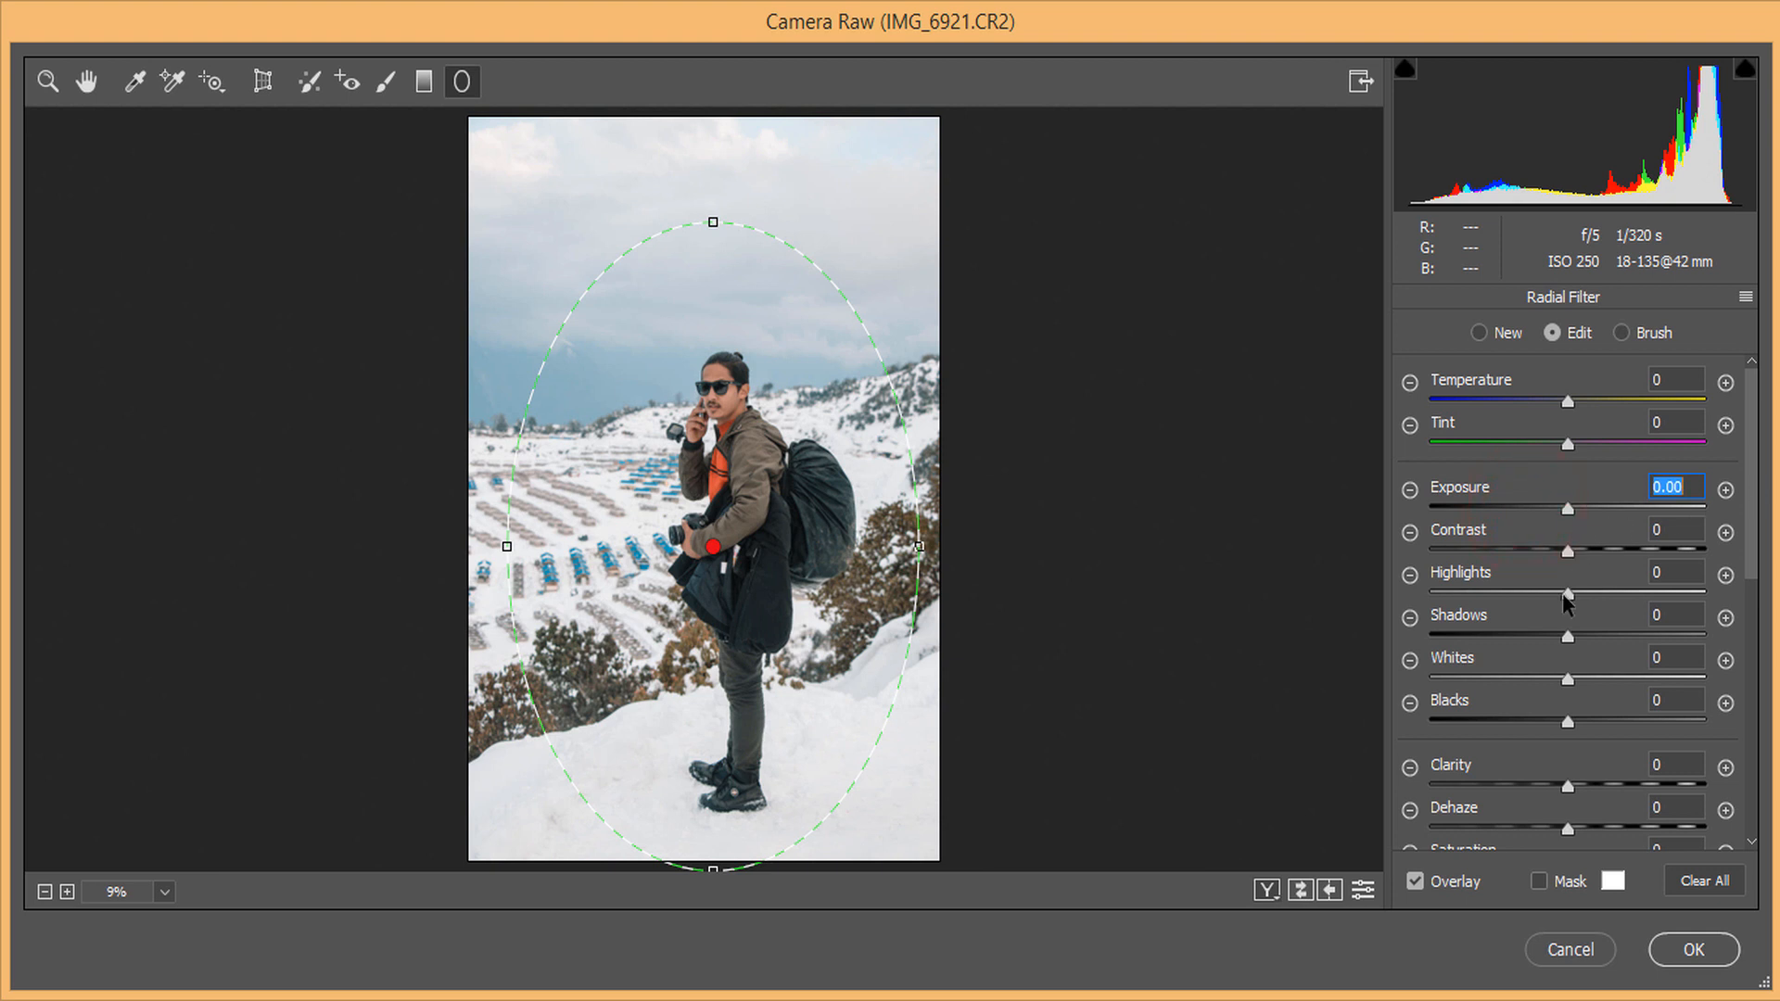
drag(1566, 595, 1437, 593)
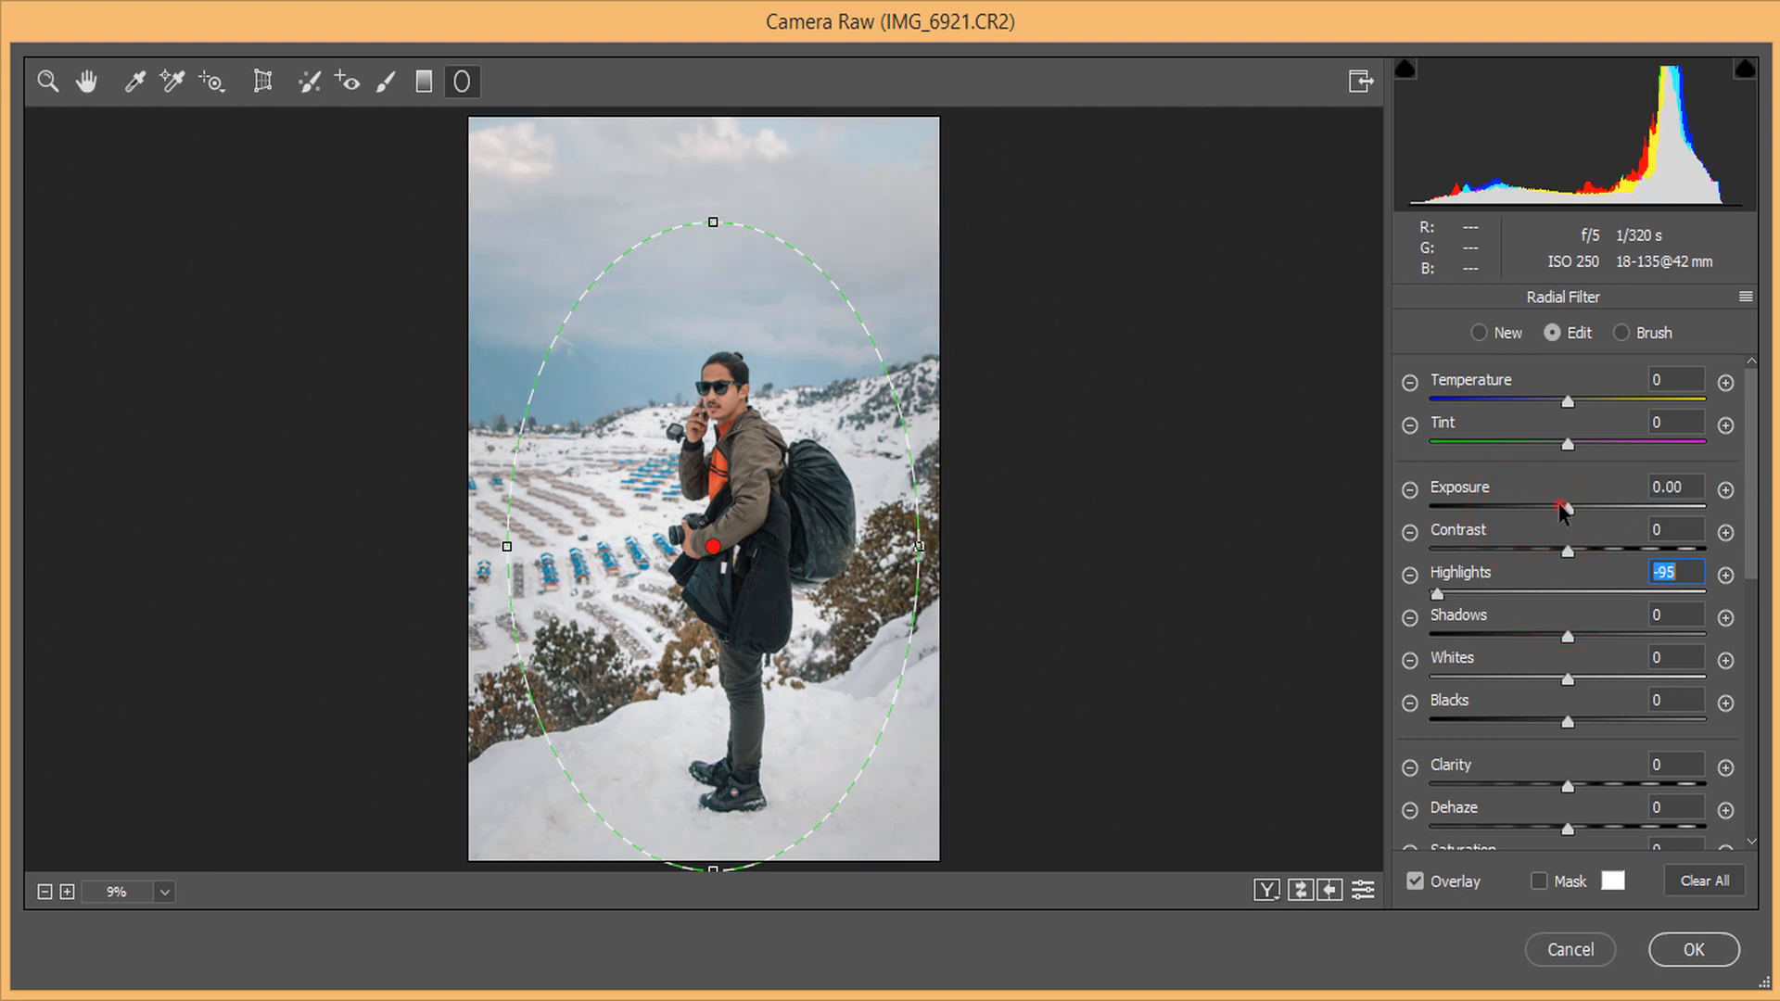
drag(1564, 509, 1647, 554)
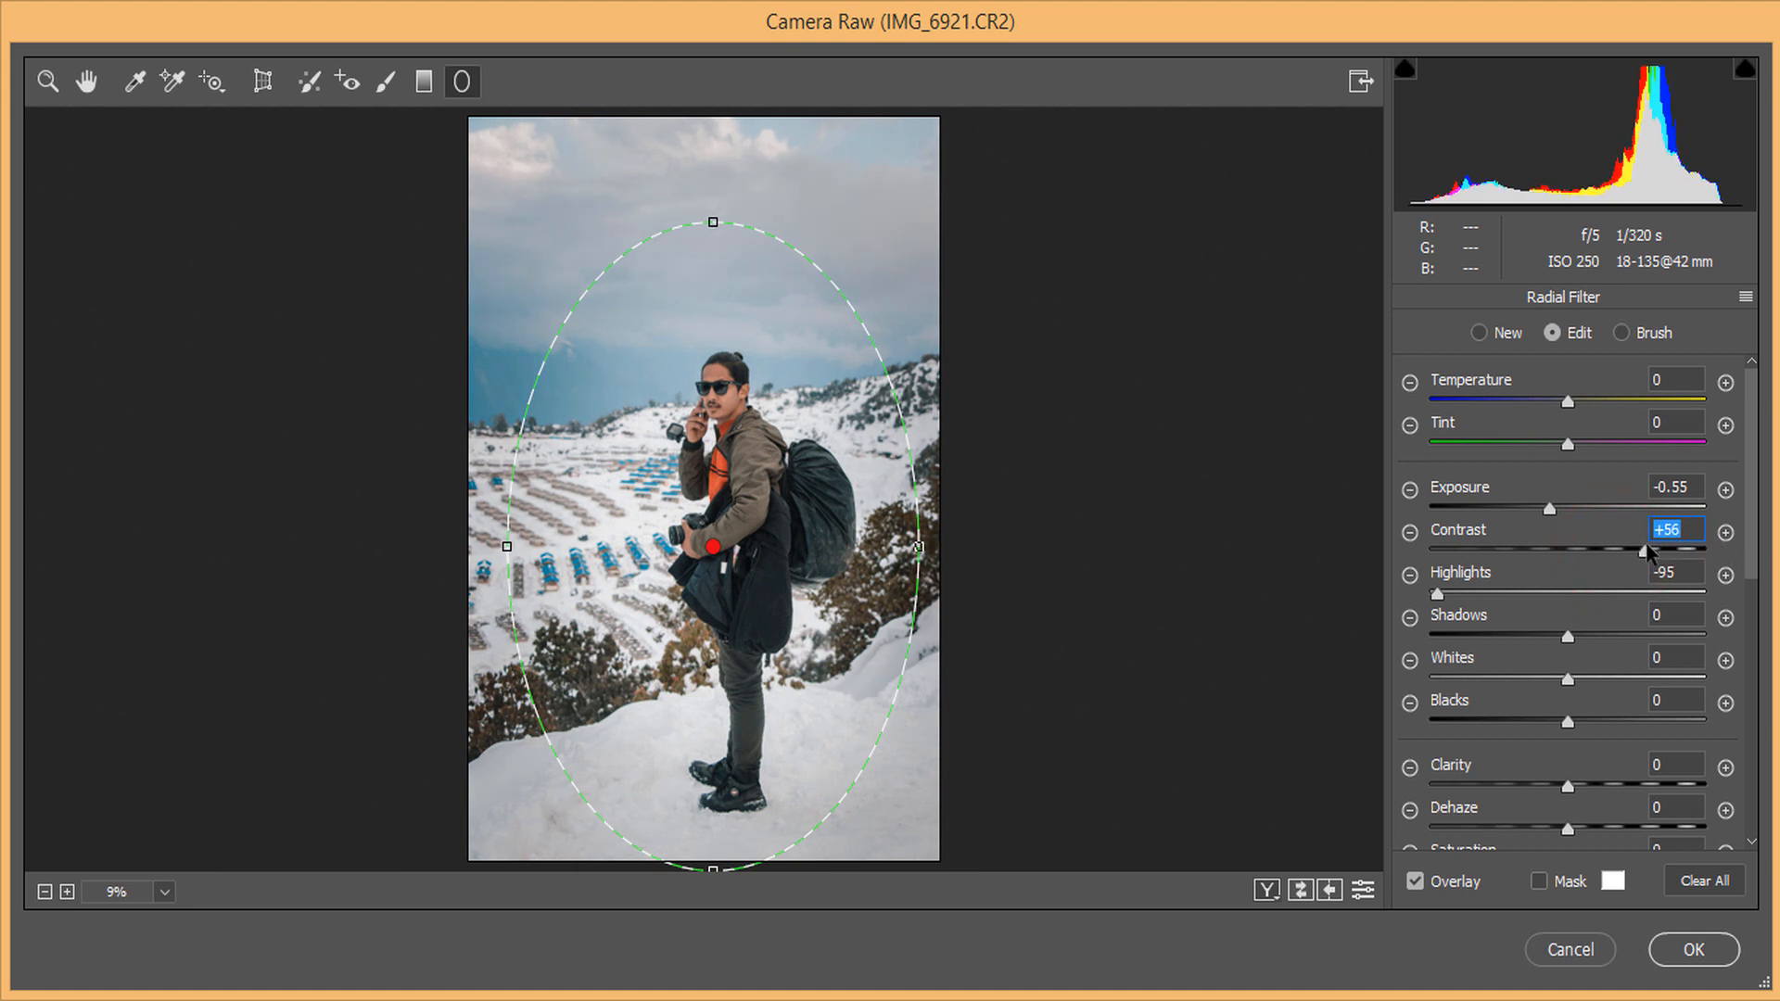
- Set the radial filter's Clarity to +16, Dehaze to +25 and Noise Reduction to +40, and leave the Radial Filter tool
drag(1752, 483, 1757, 582)
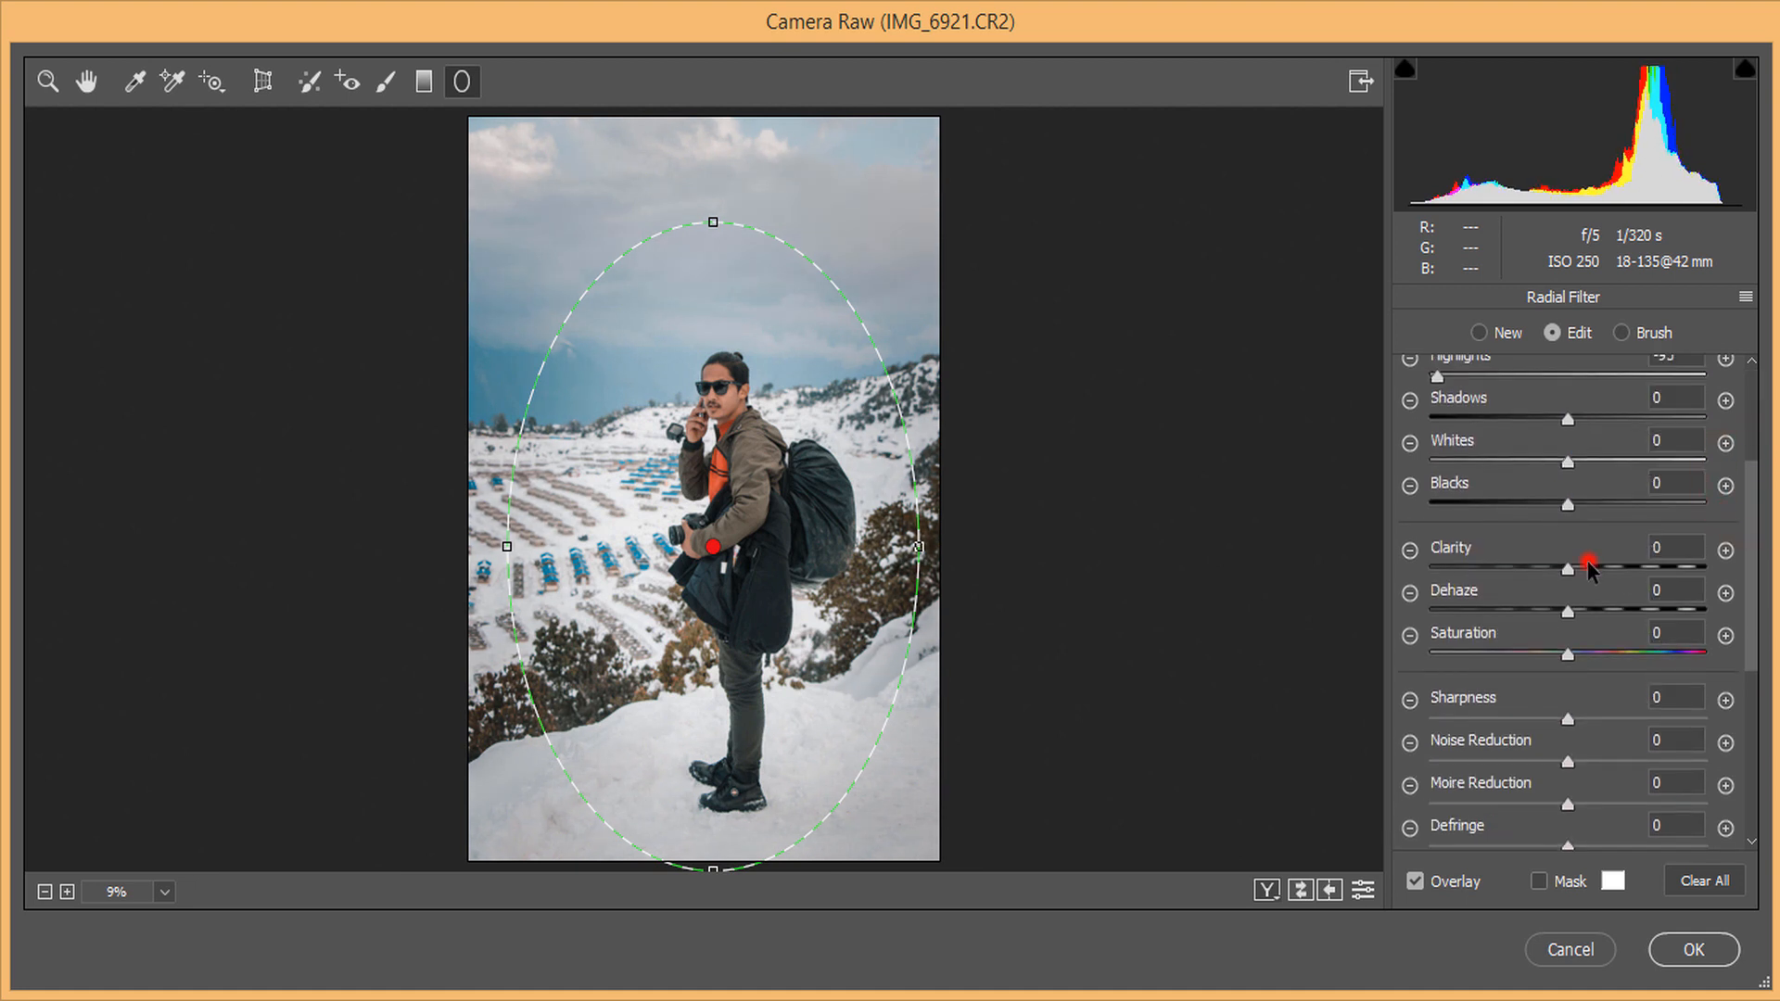
click(1589, 567)
drag(1581, 610, 1600, 602)
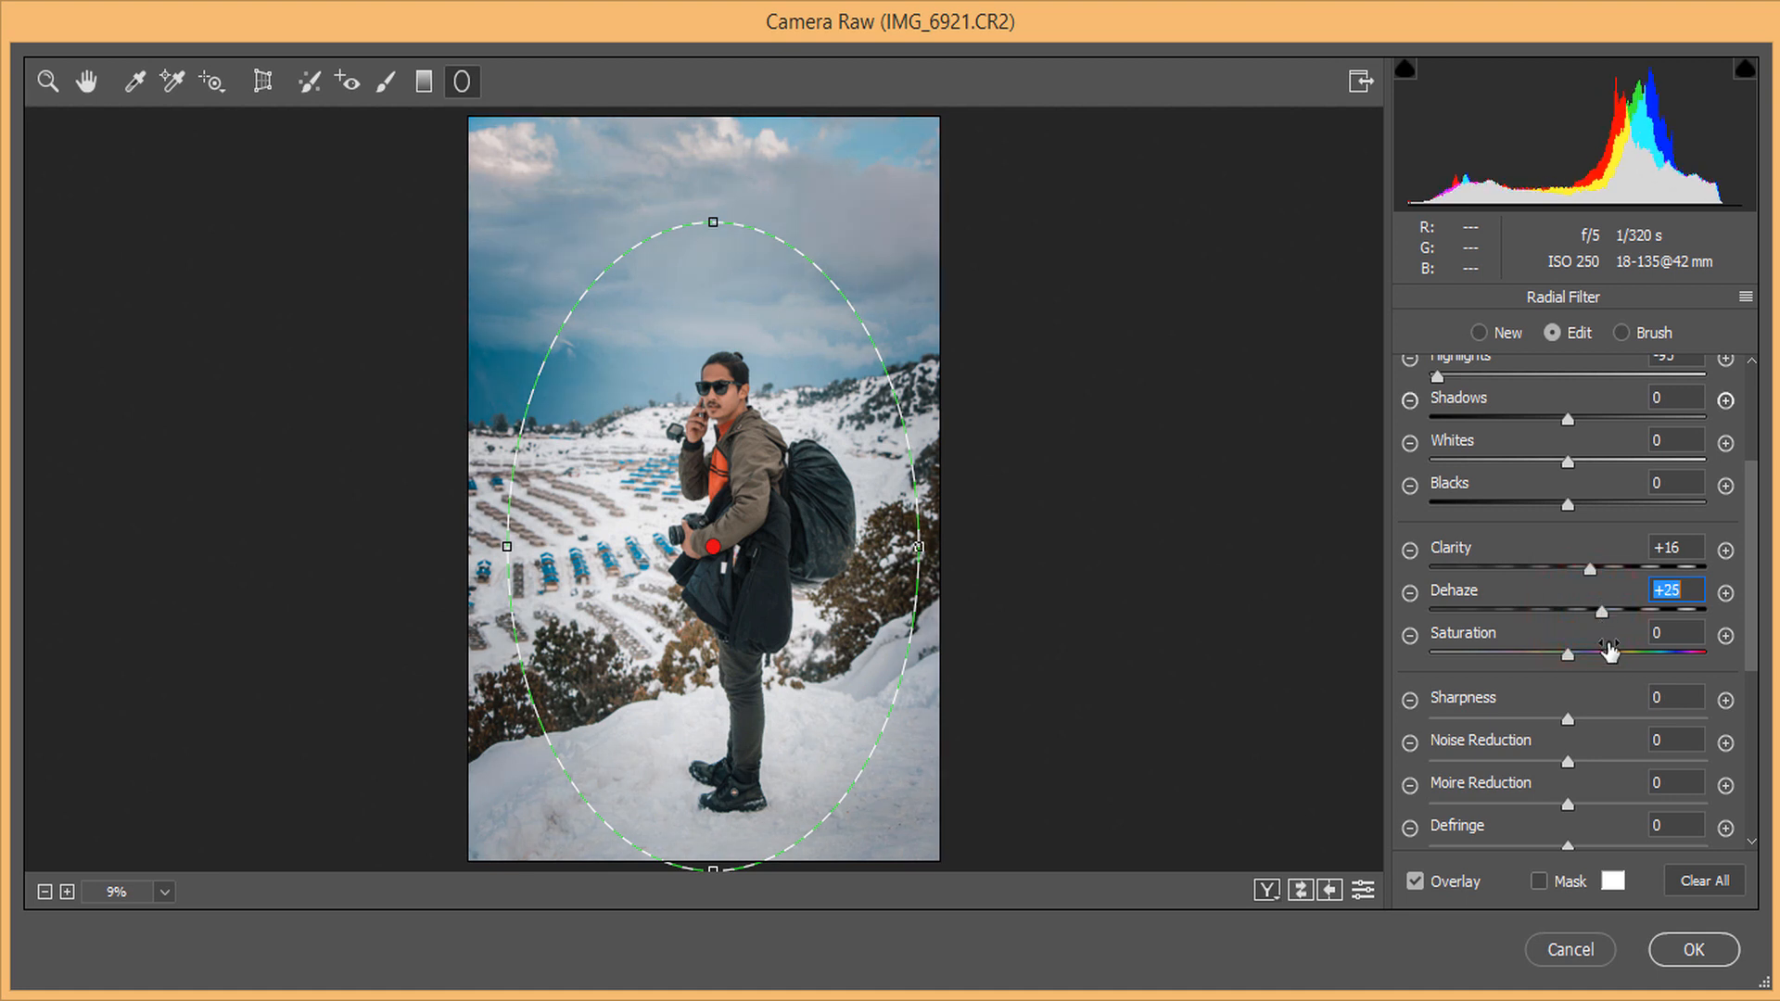
click(1615, 762)
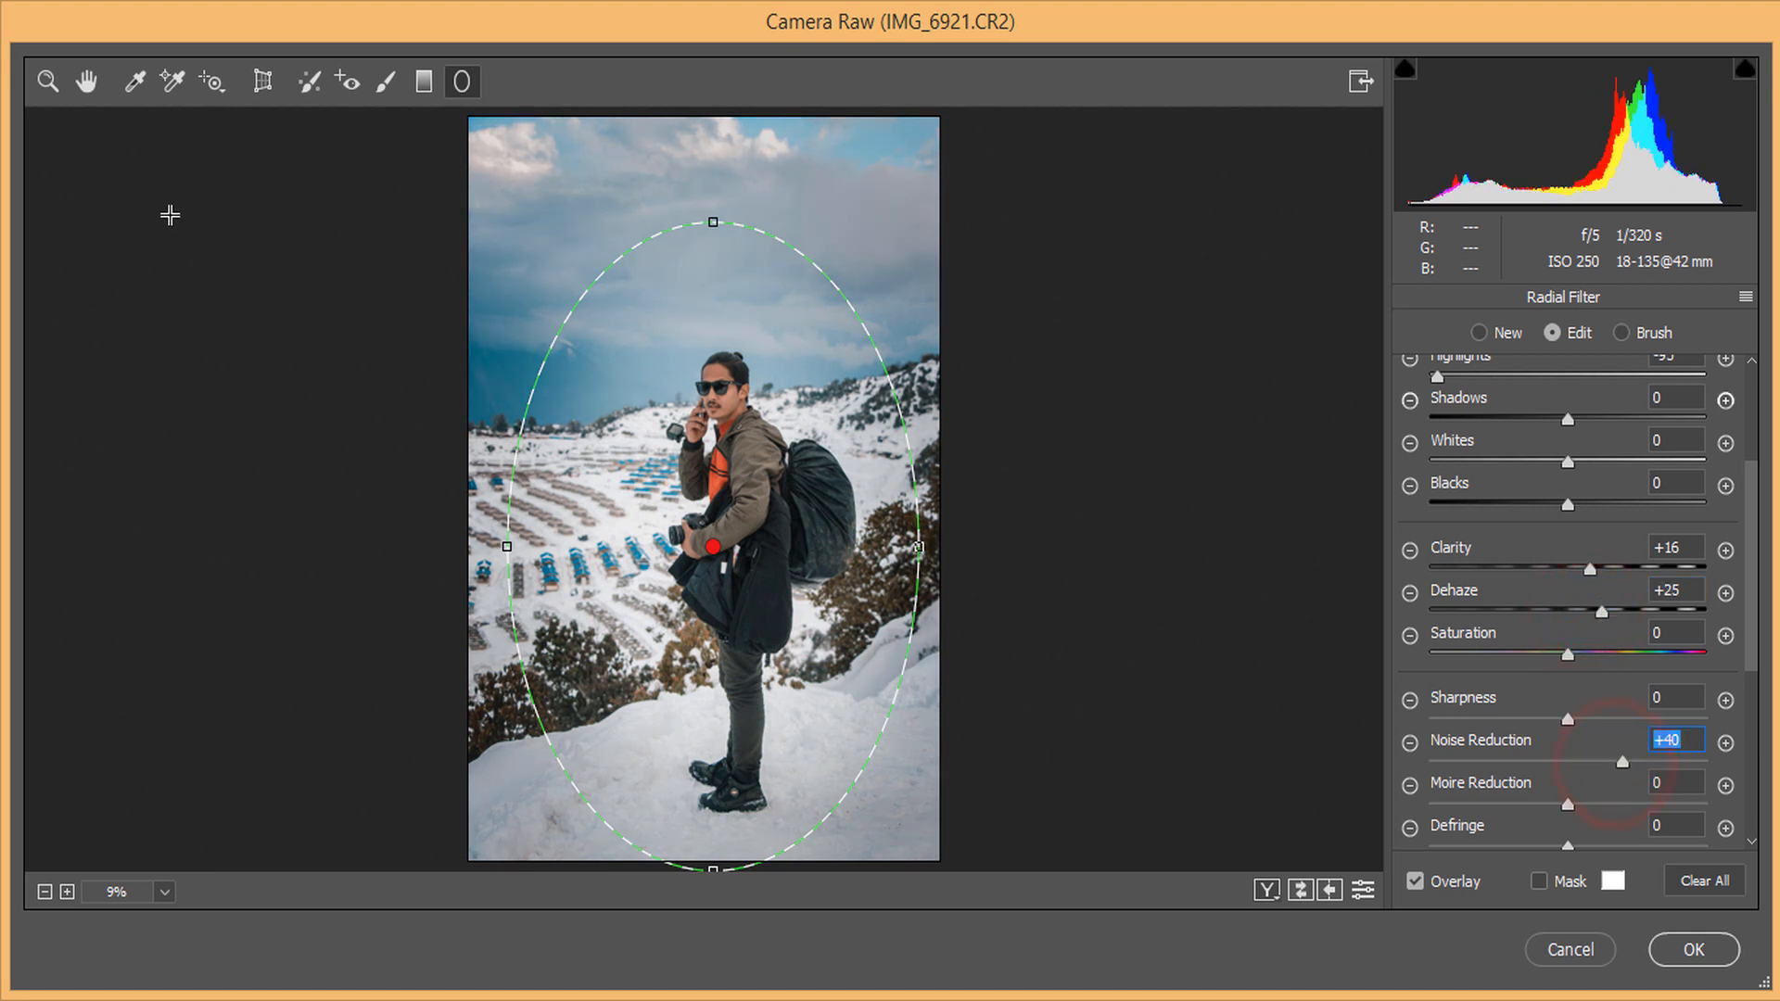
click(47, 80)
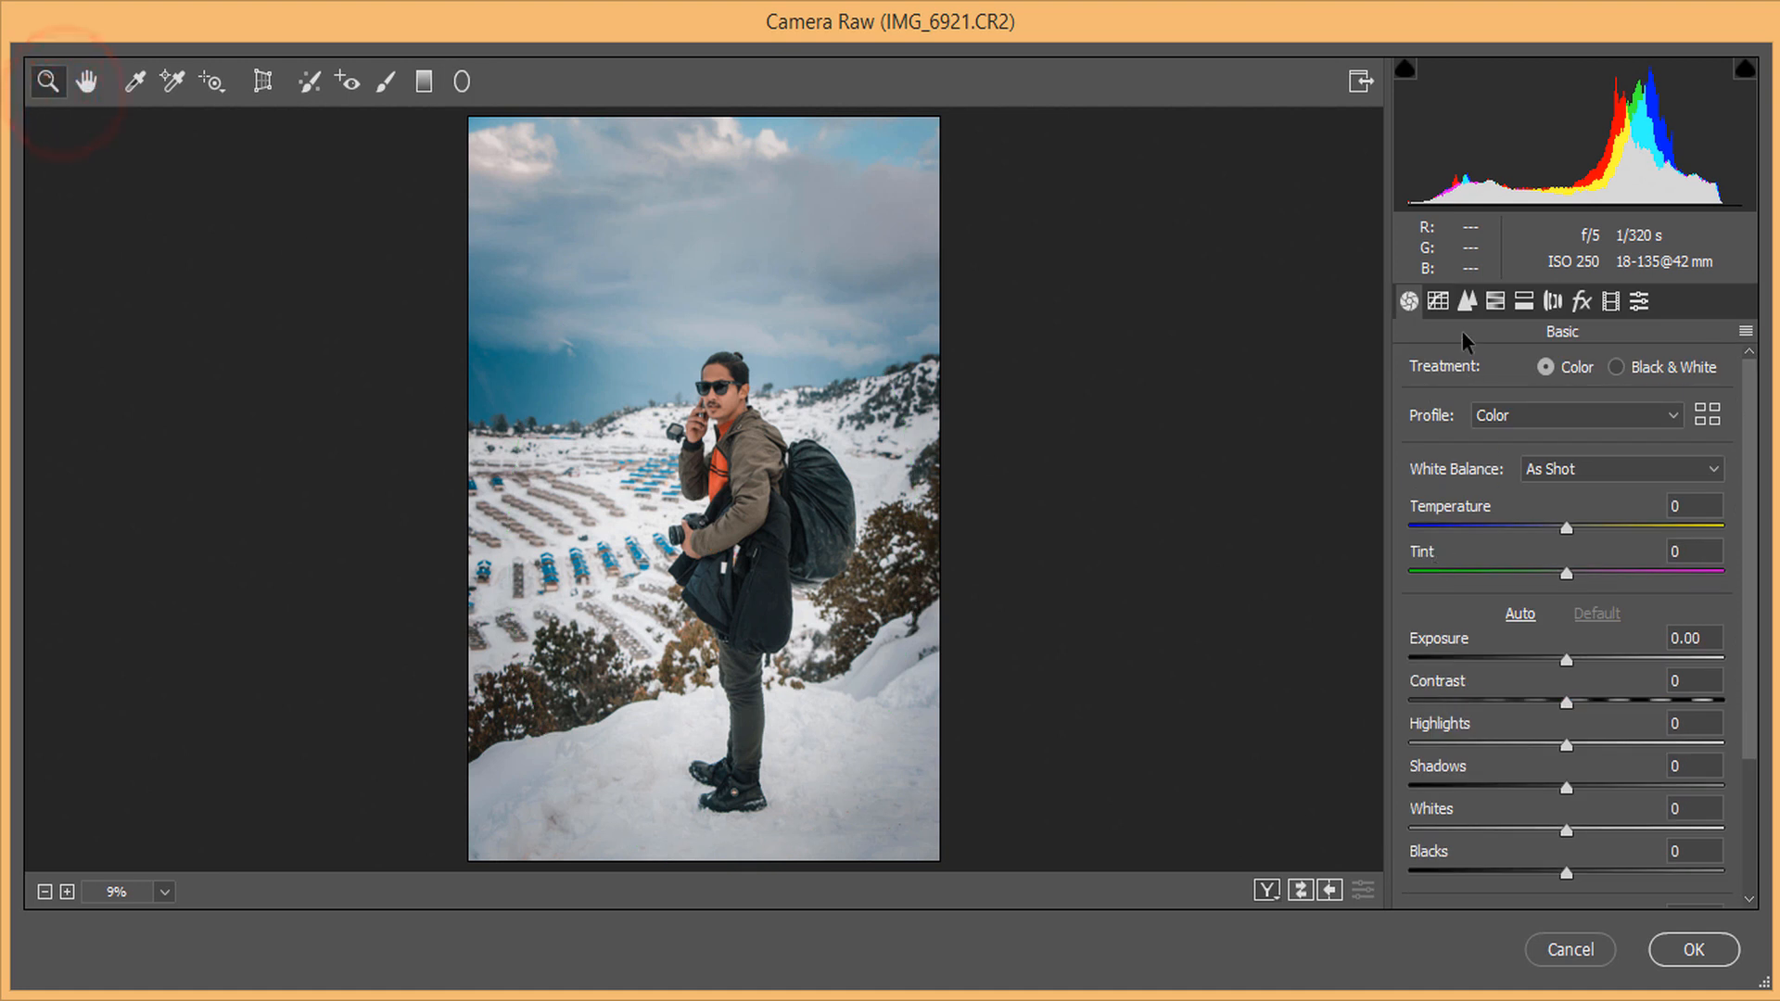
- Adjust the Blues in HSL Adjustments to Saturation -64, Hue -47 and Luminance -38
click(1494, 302)
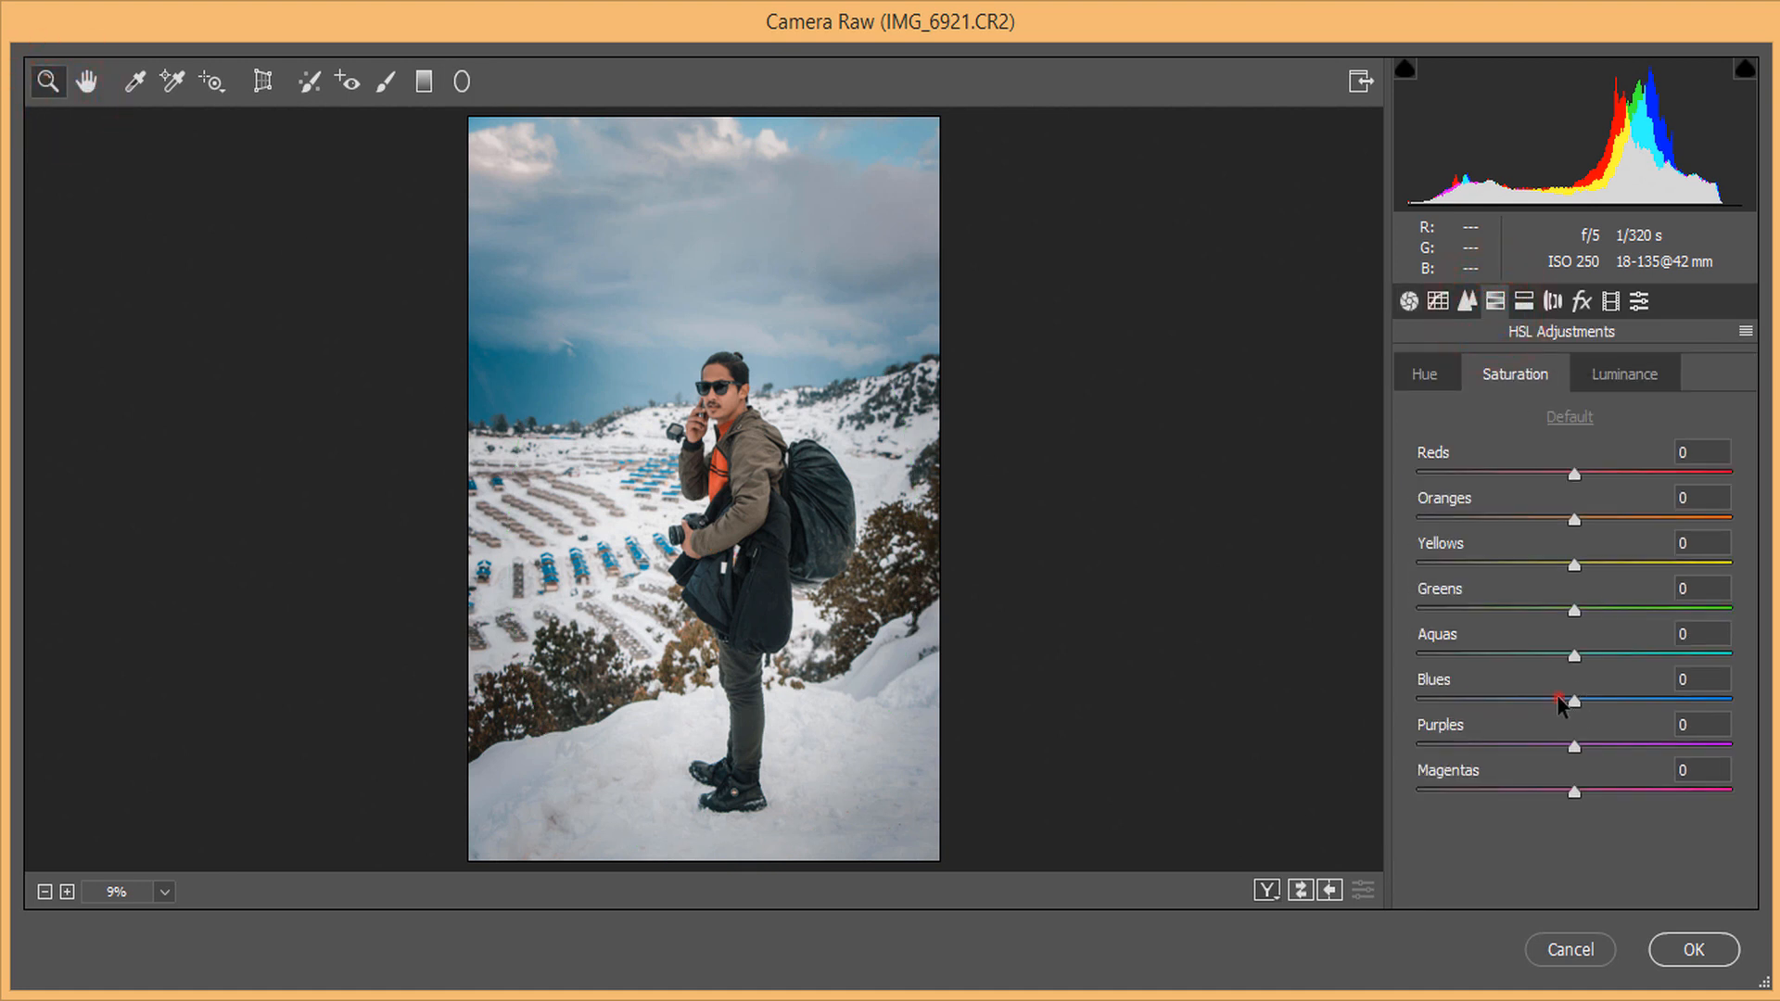
drag(1557, 697, 1504, 703)
click(1425, 374)
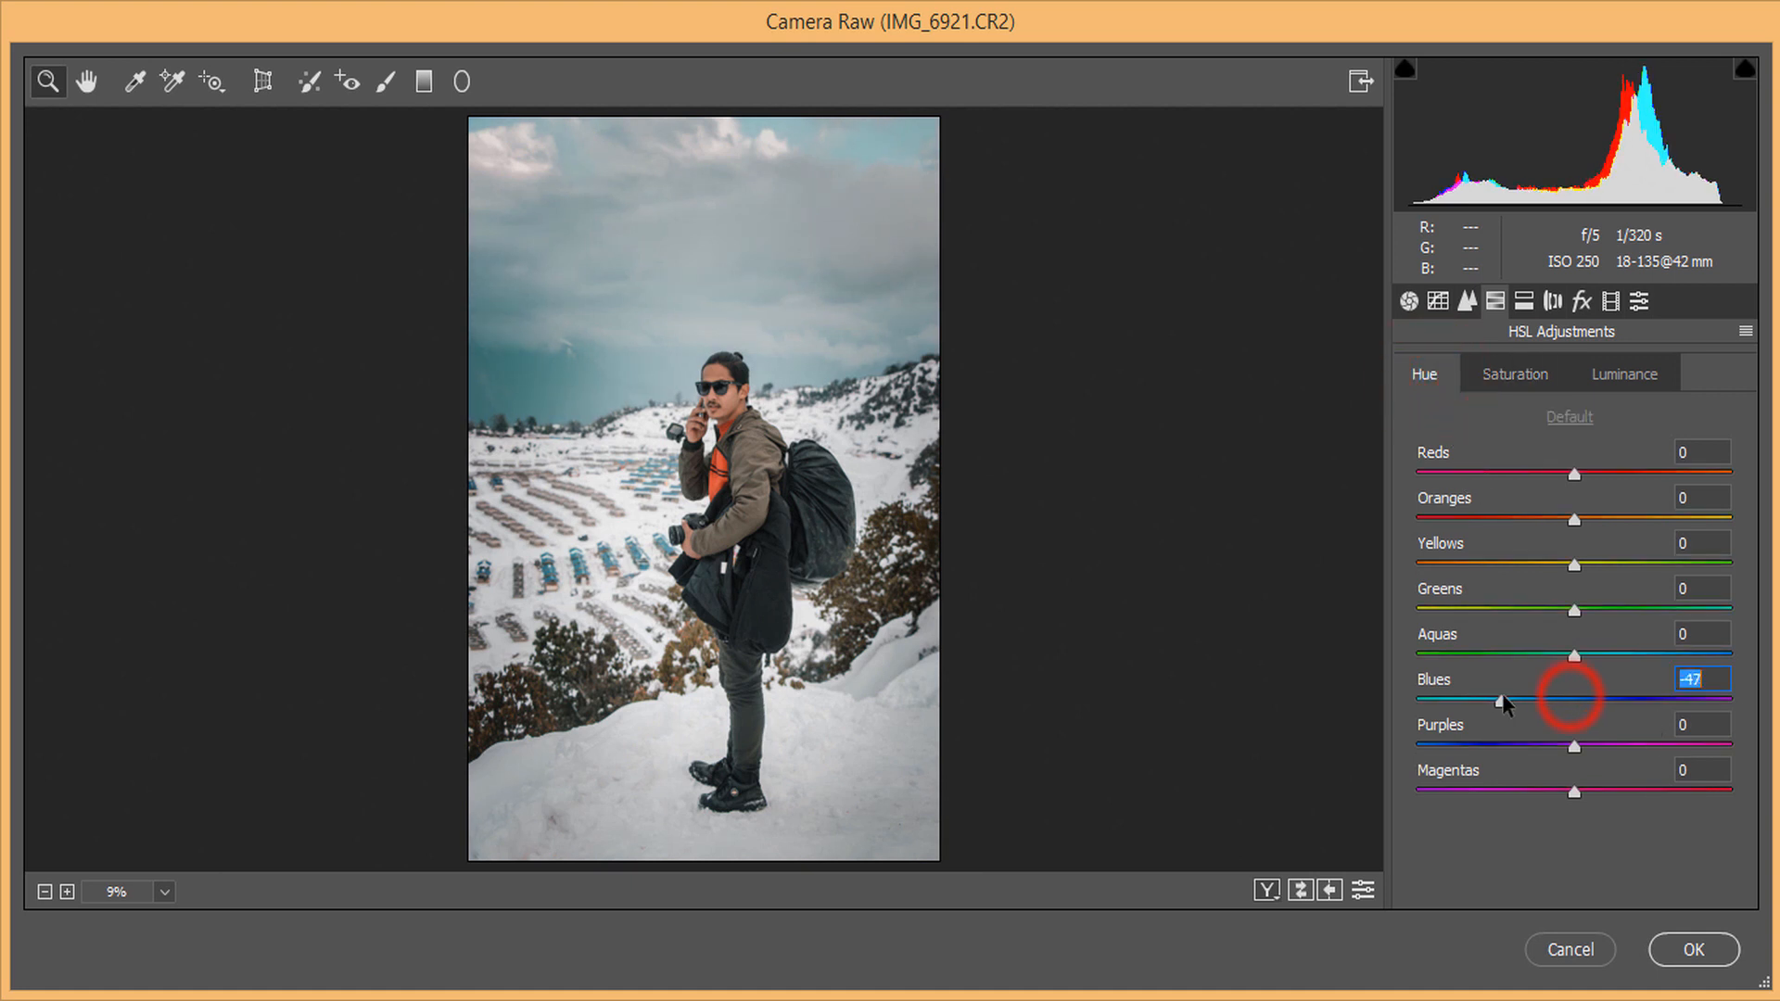
click(1651, 374)
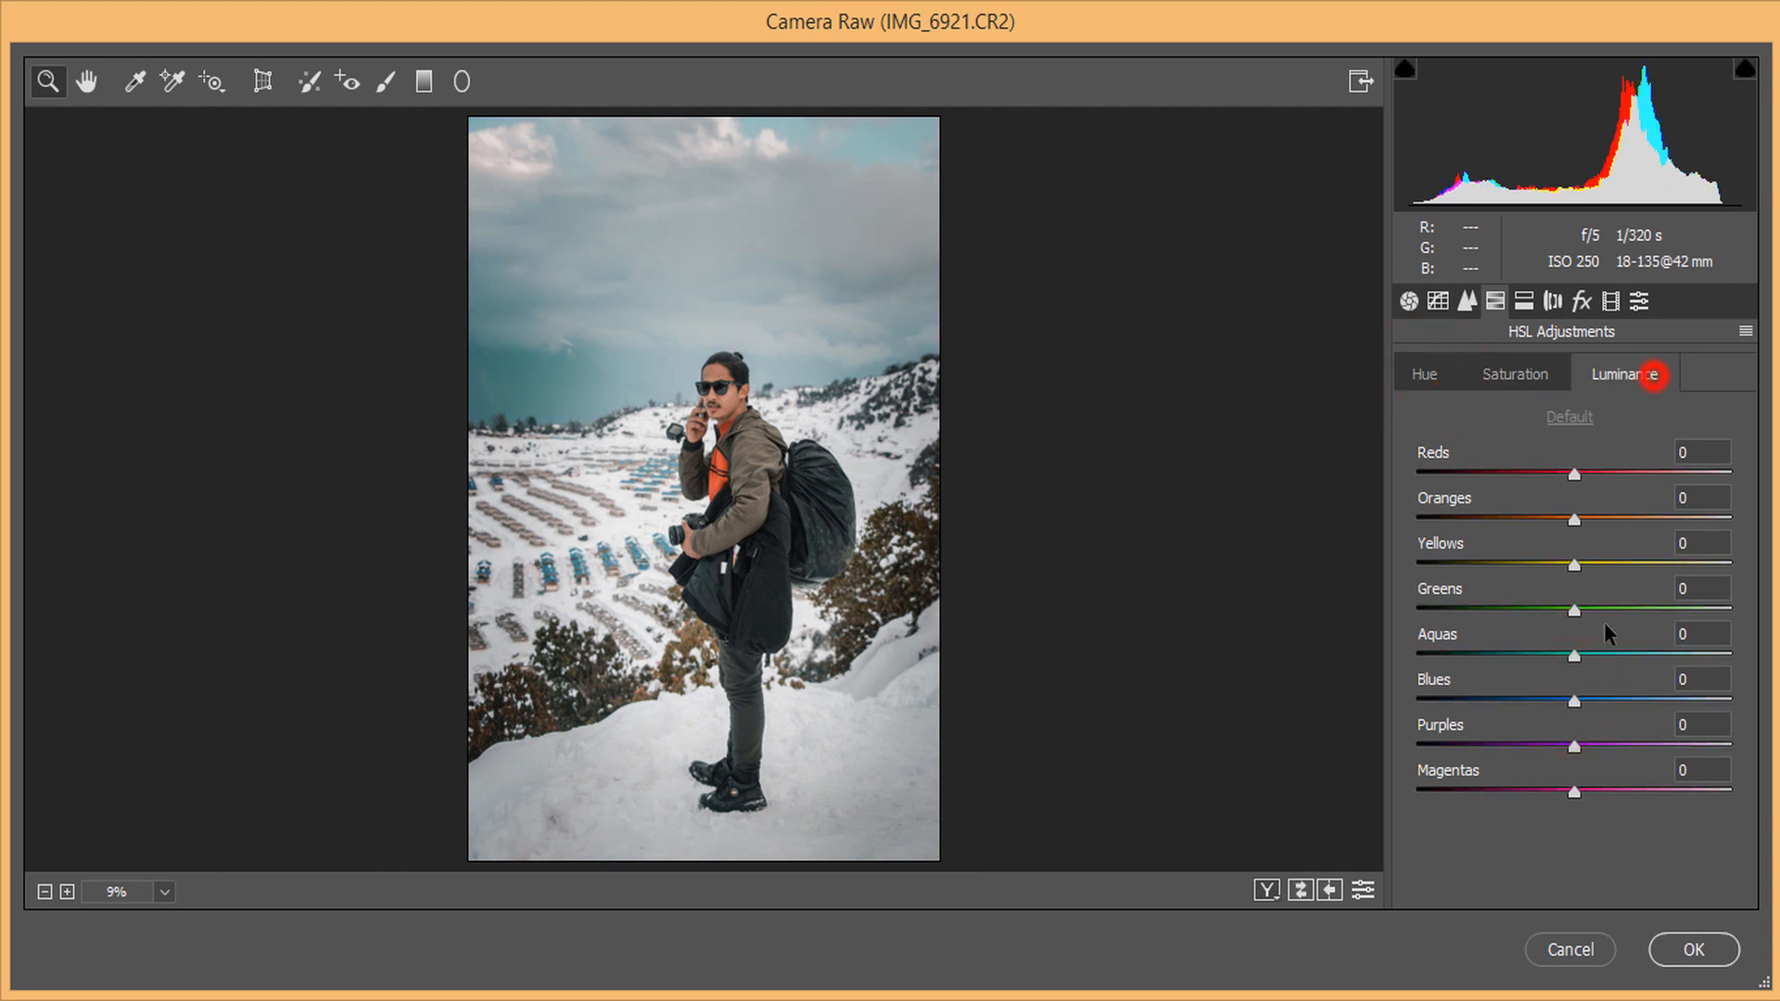
drag(1600, 698, 1514, 703)
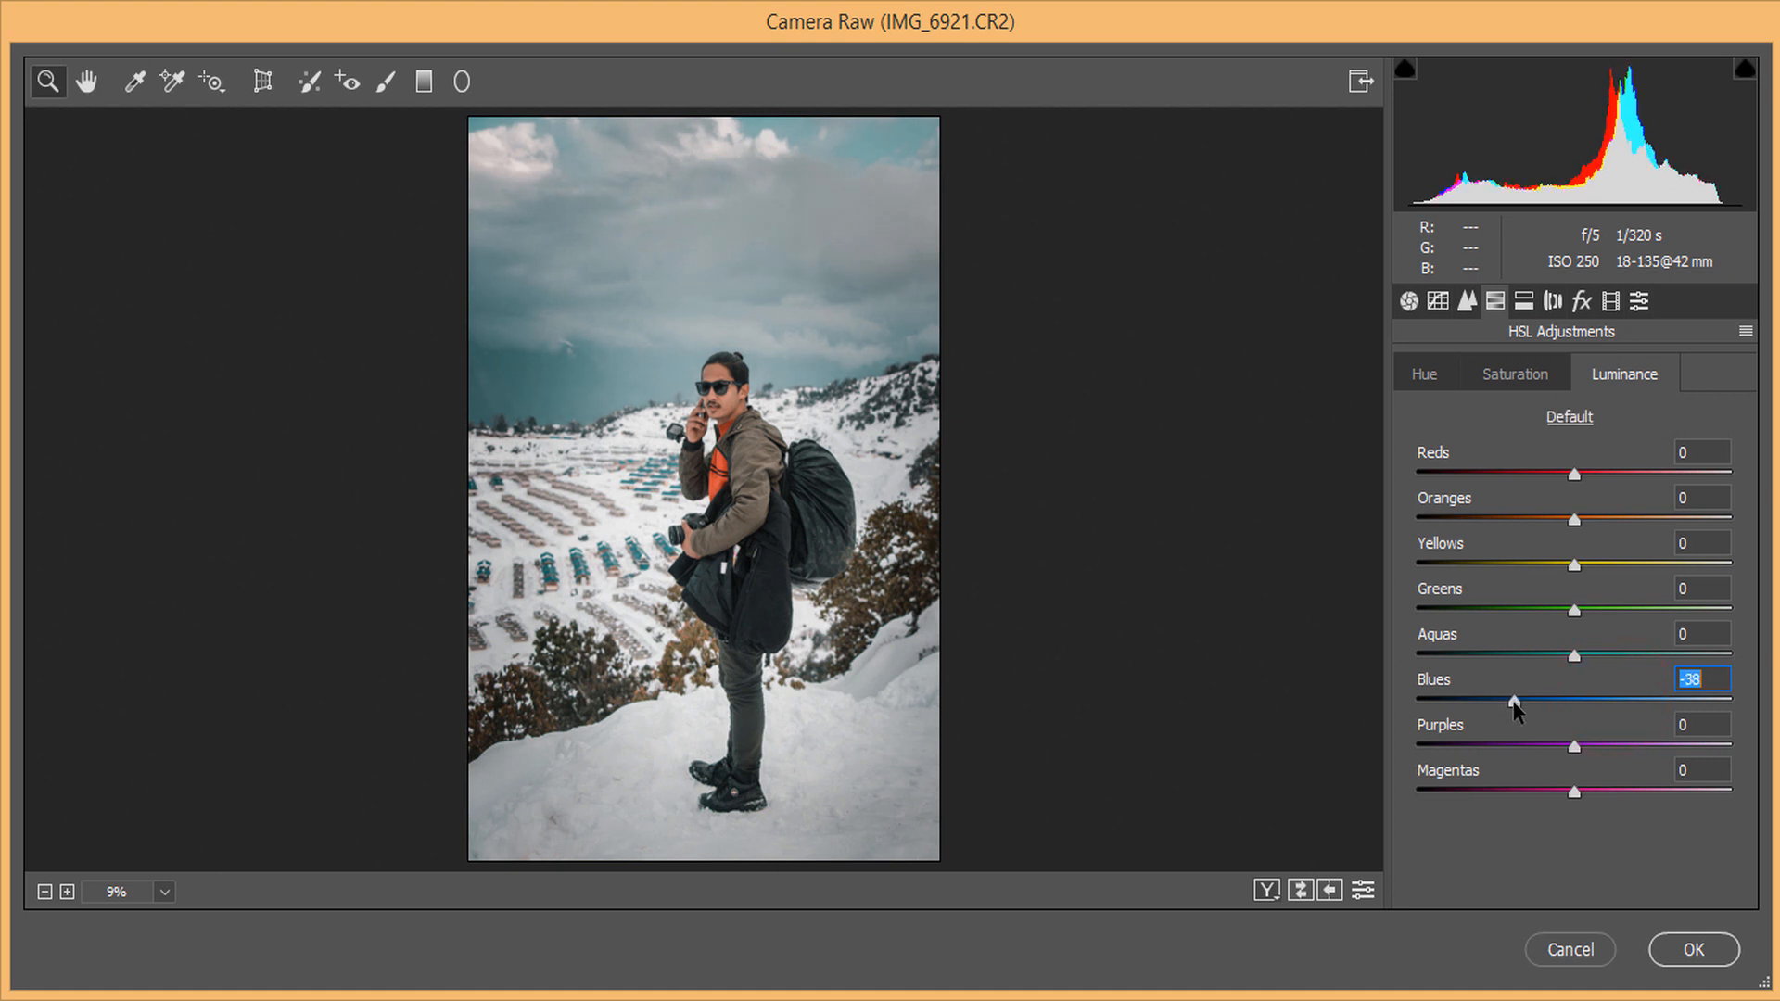
- Slightly raise the Oranges saturation and set the Oranges luminance to +23 in HSL Adjustments
click(1516, 374)
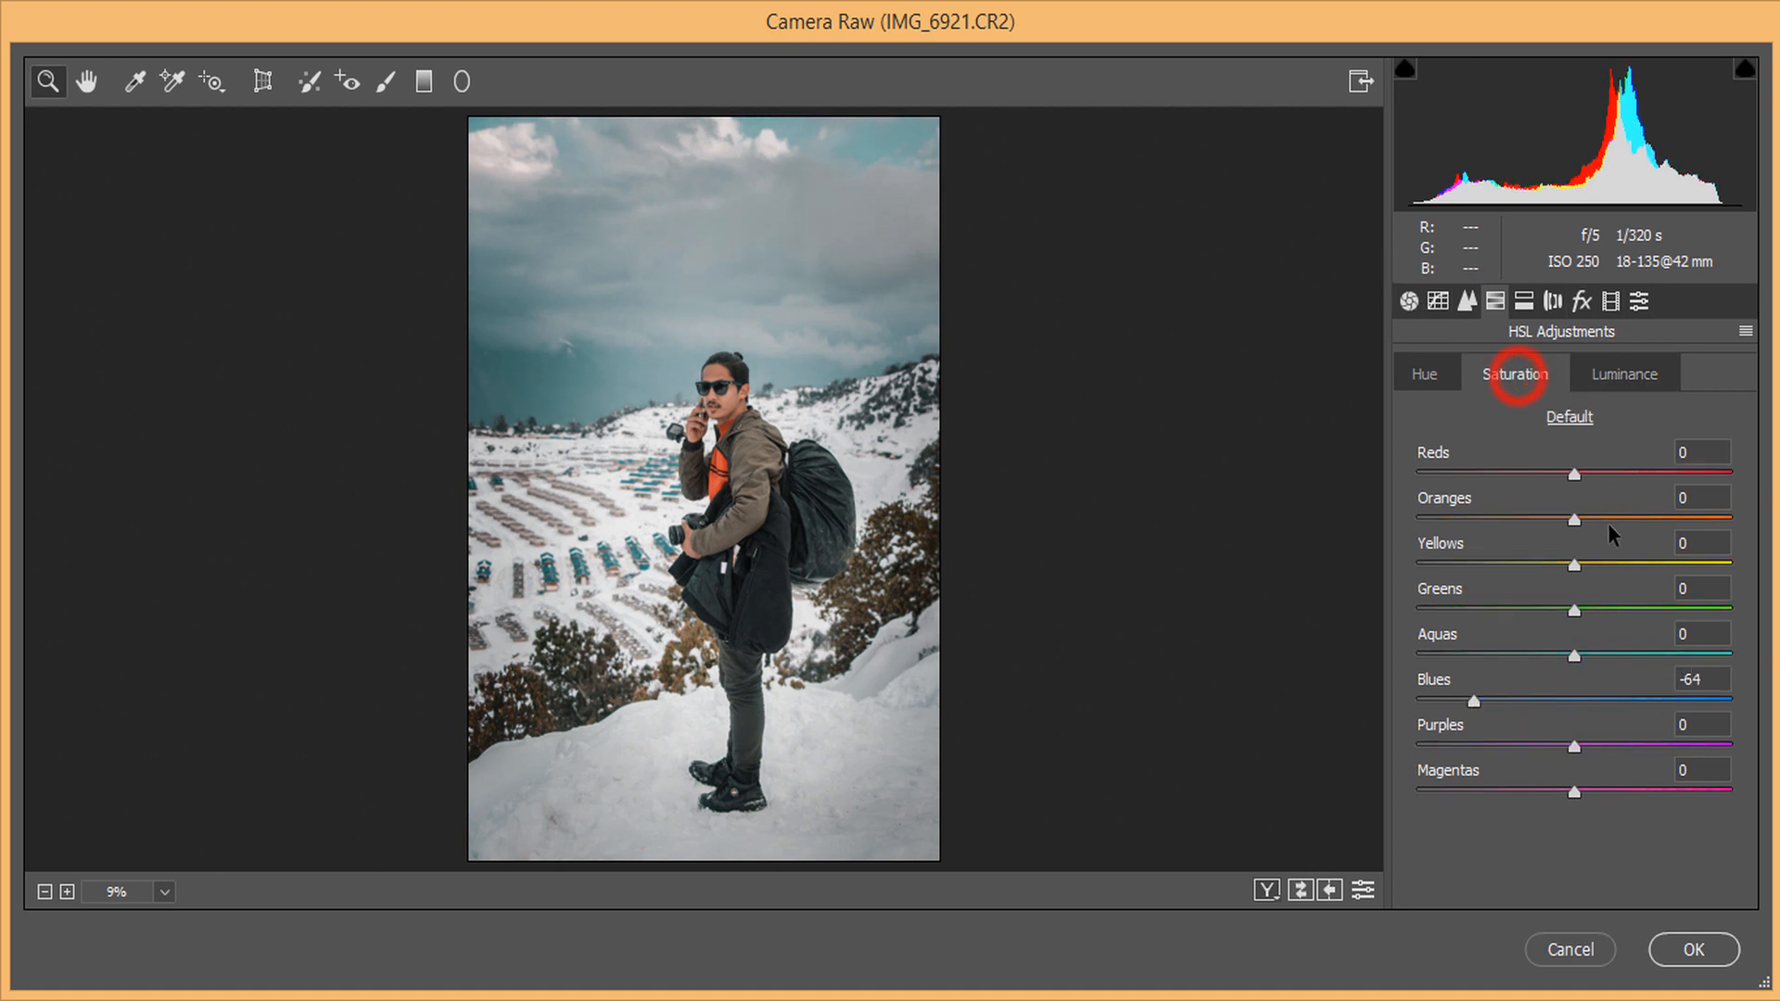
click(1594, 519)
click(1618, 373)
drag(1593, 516, 1622, 519)
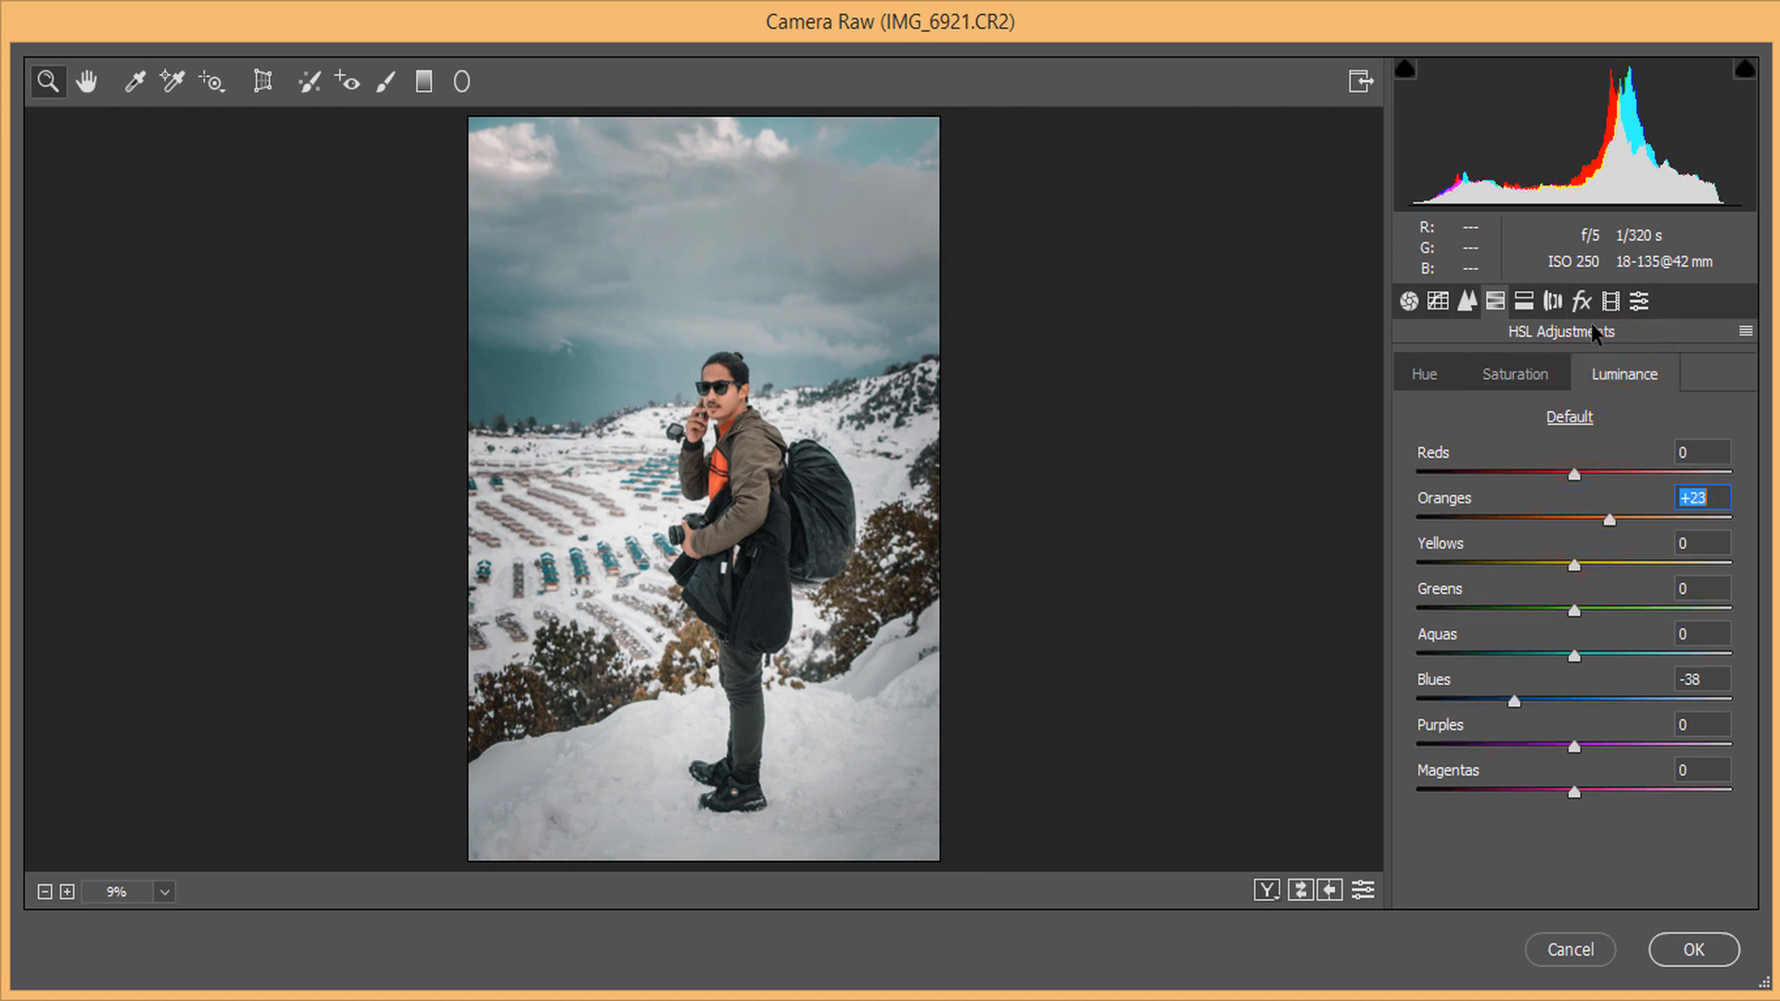
- Set the Red Primary hue to +21 in Calibration and increase the Red Primary saturation
click(1610, 301)
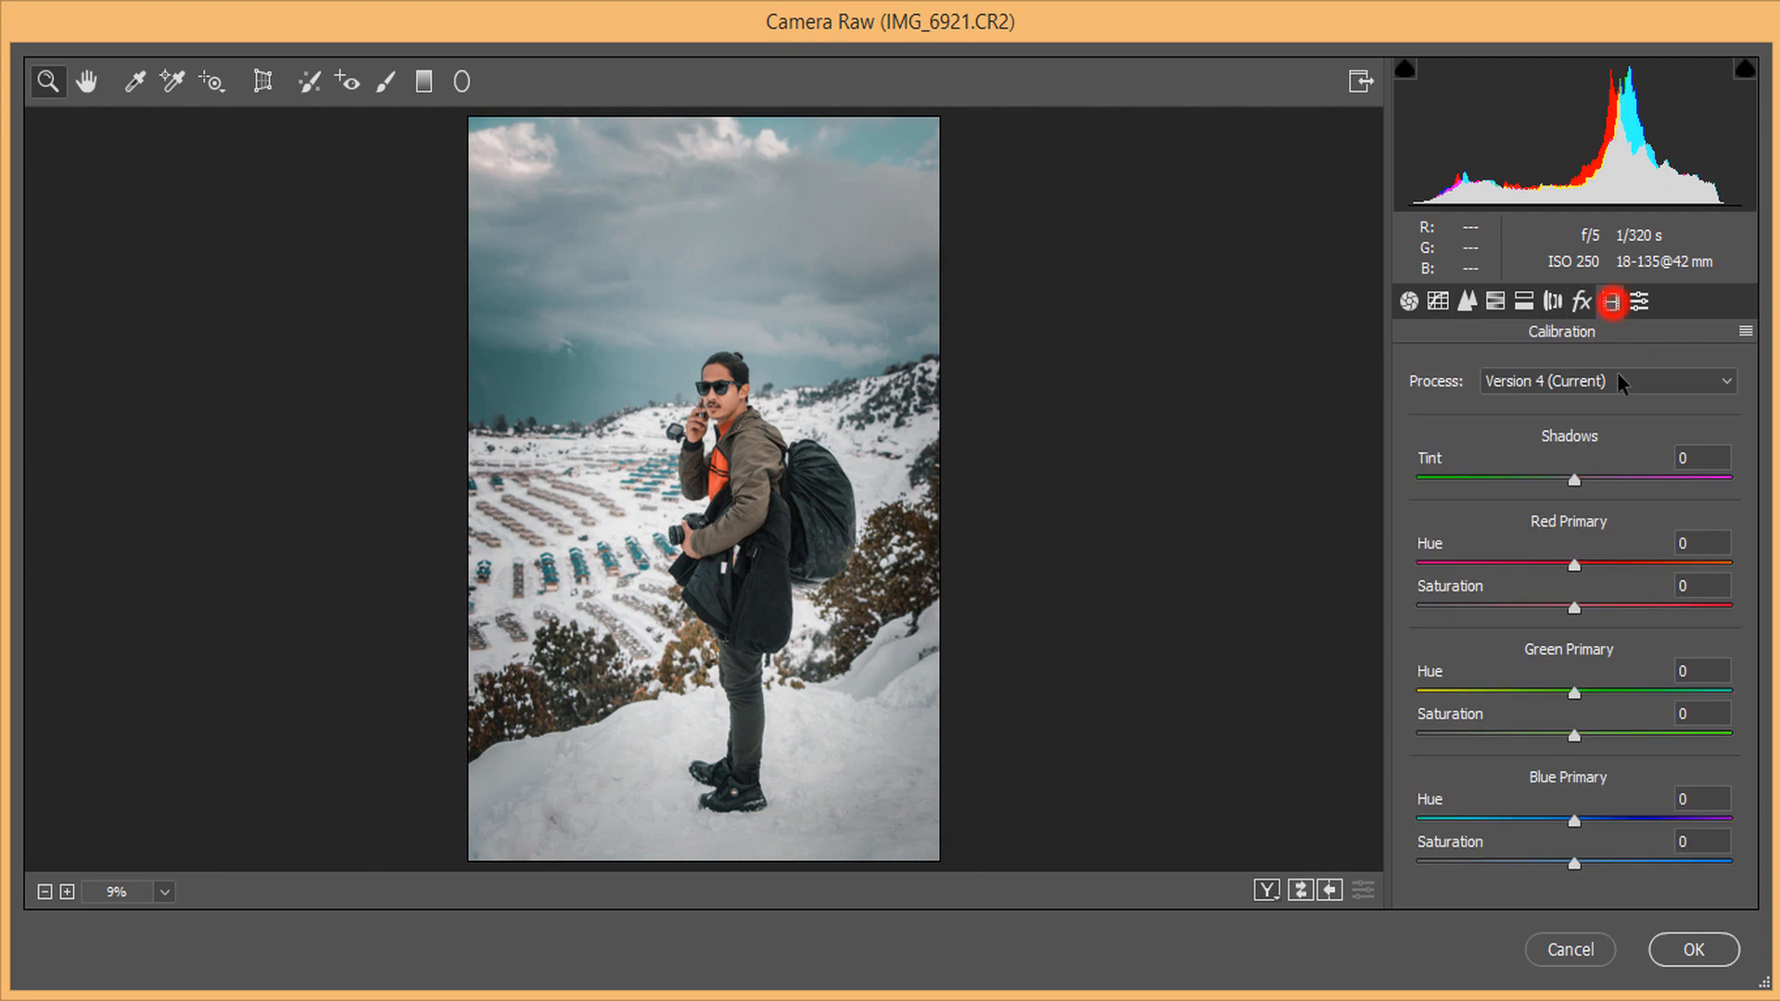
click(1596, 607)
mouse_move(1680, 606)
mouse_down()
mouse_move(1578, 598)
mouse_move(1639, 571)
mouse_move(1611, 574)
mouse_up()
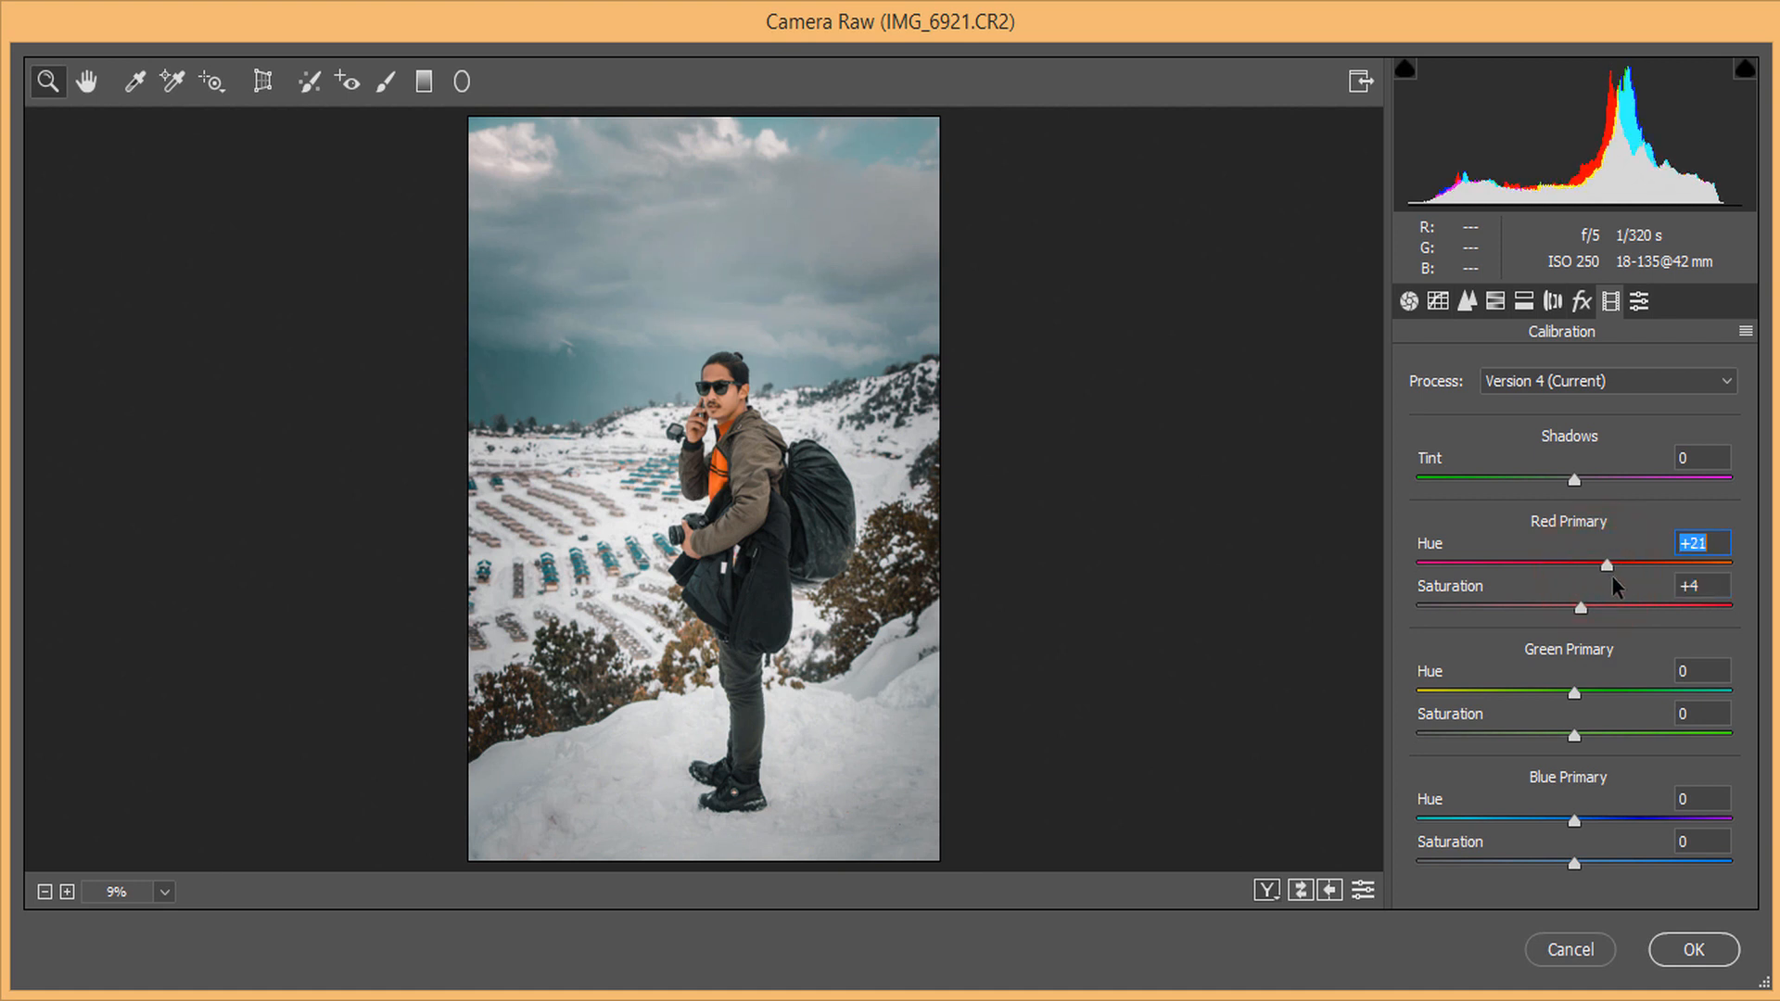
click(1606, 608)
- Set Tint to -7 and Exposure to +0.15 in the Basic adjustments
click(1407, 300)
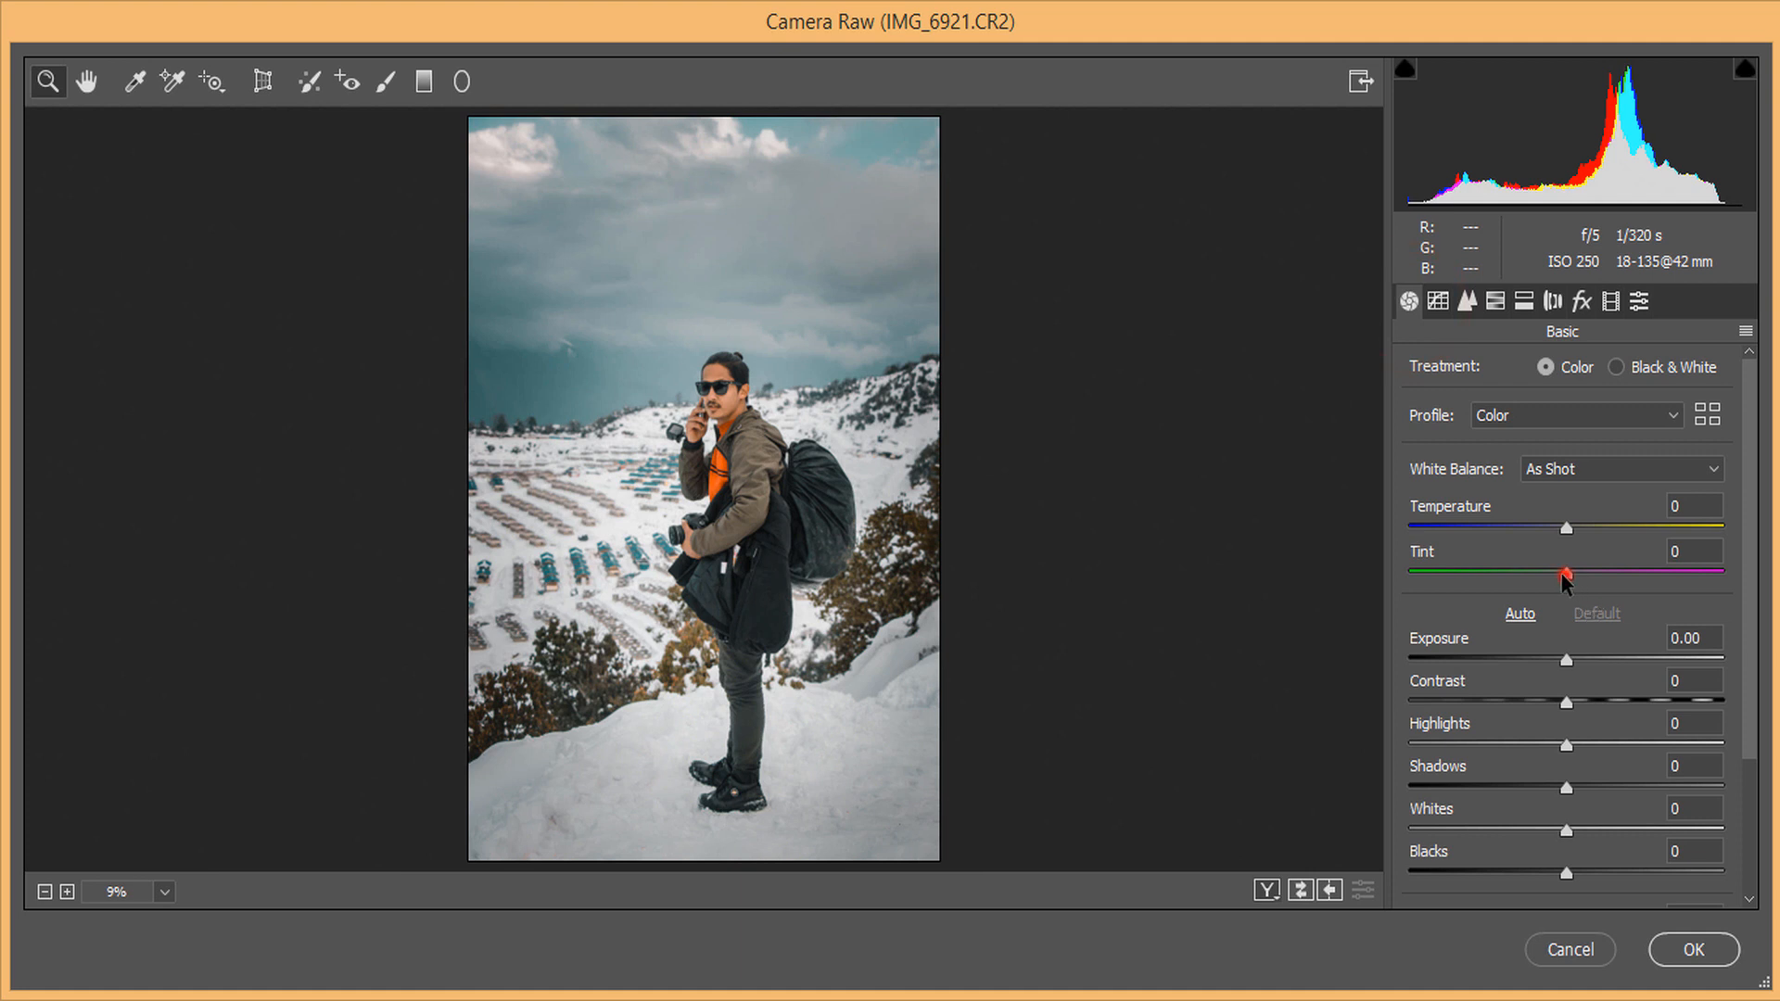
drag(1565, 574, 1548, 575)
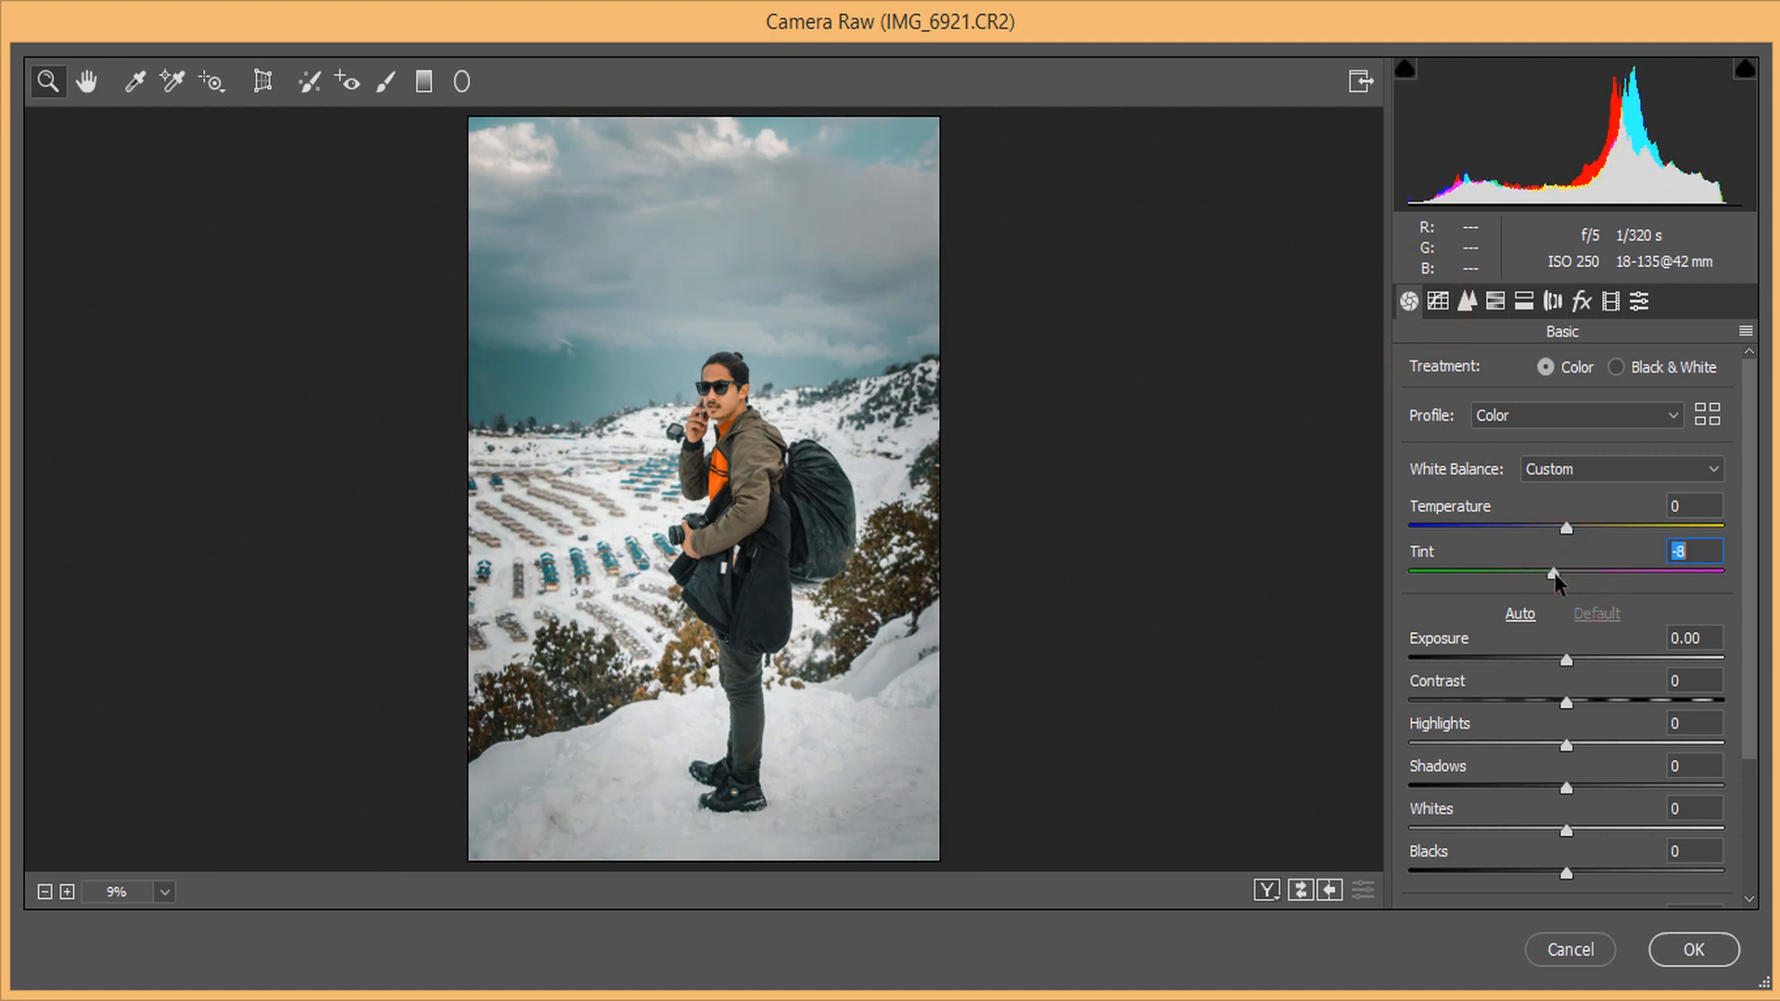
click(1570, 660)
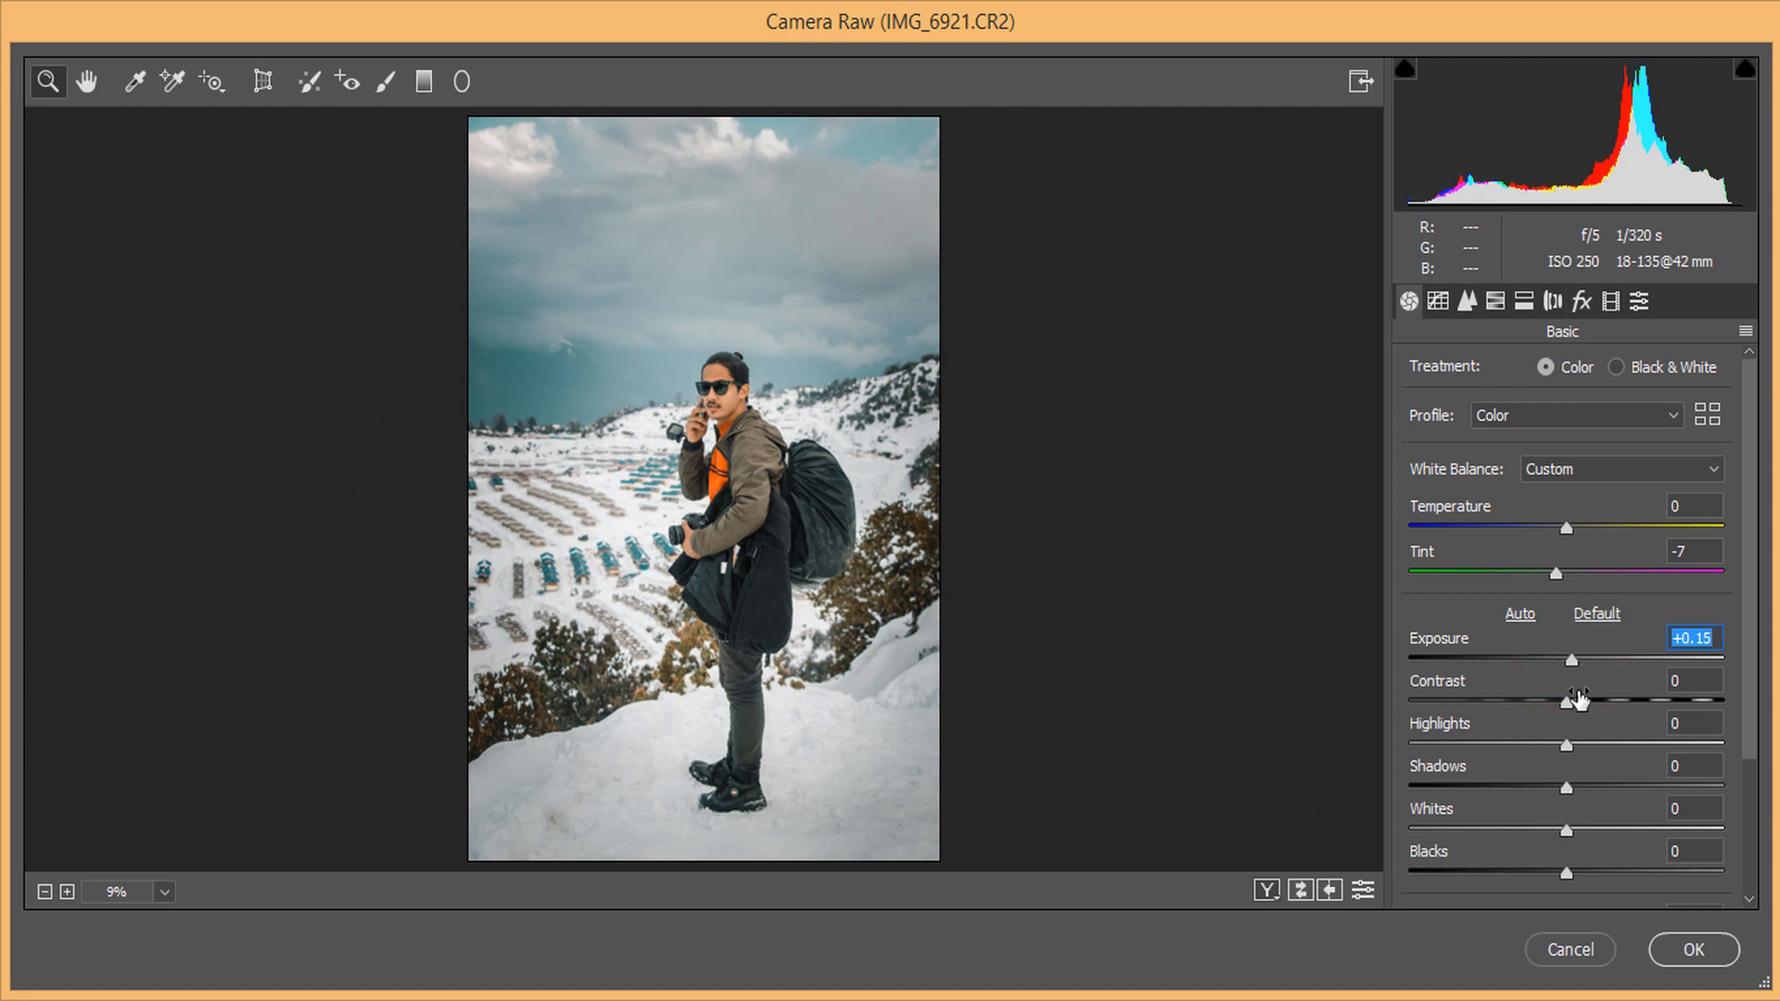
- Set the Basic tone values to Highlights -37, Shadows +21, Contrast +15, Whites +11 and Blacks -15, with Vibrance at -23
scroll(1485, 651, down, 1)
drag(1534, 678, 1507, 681)
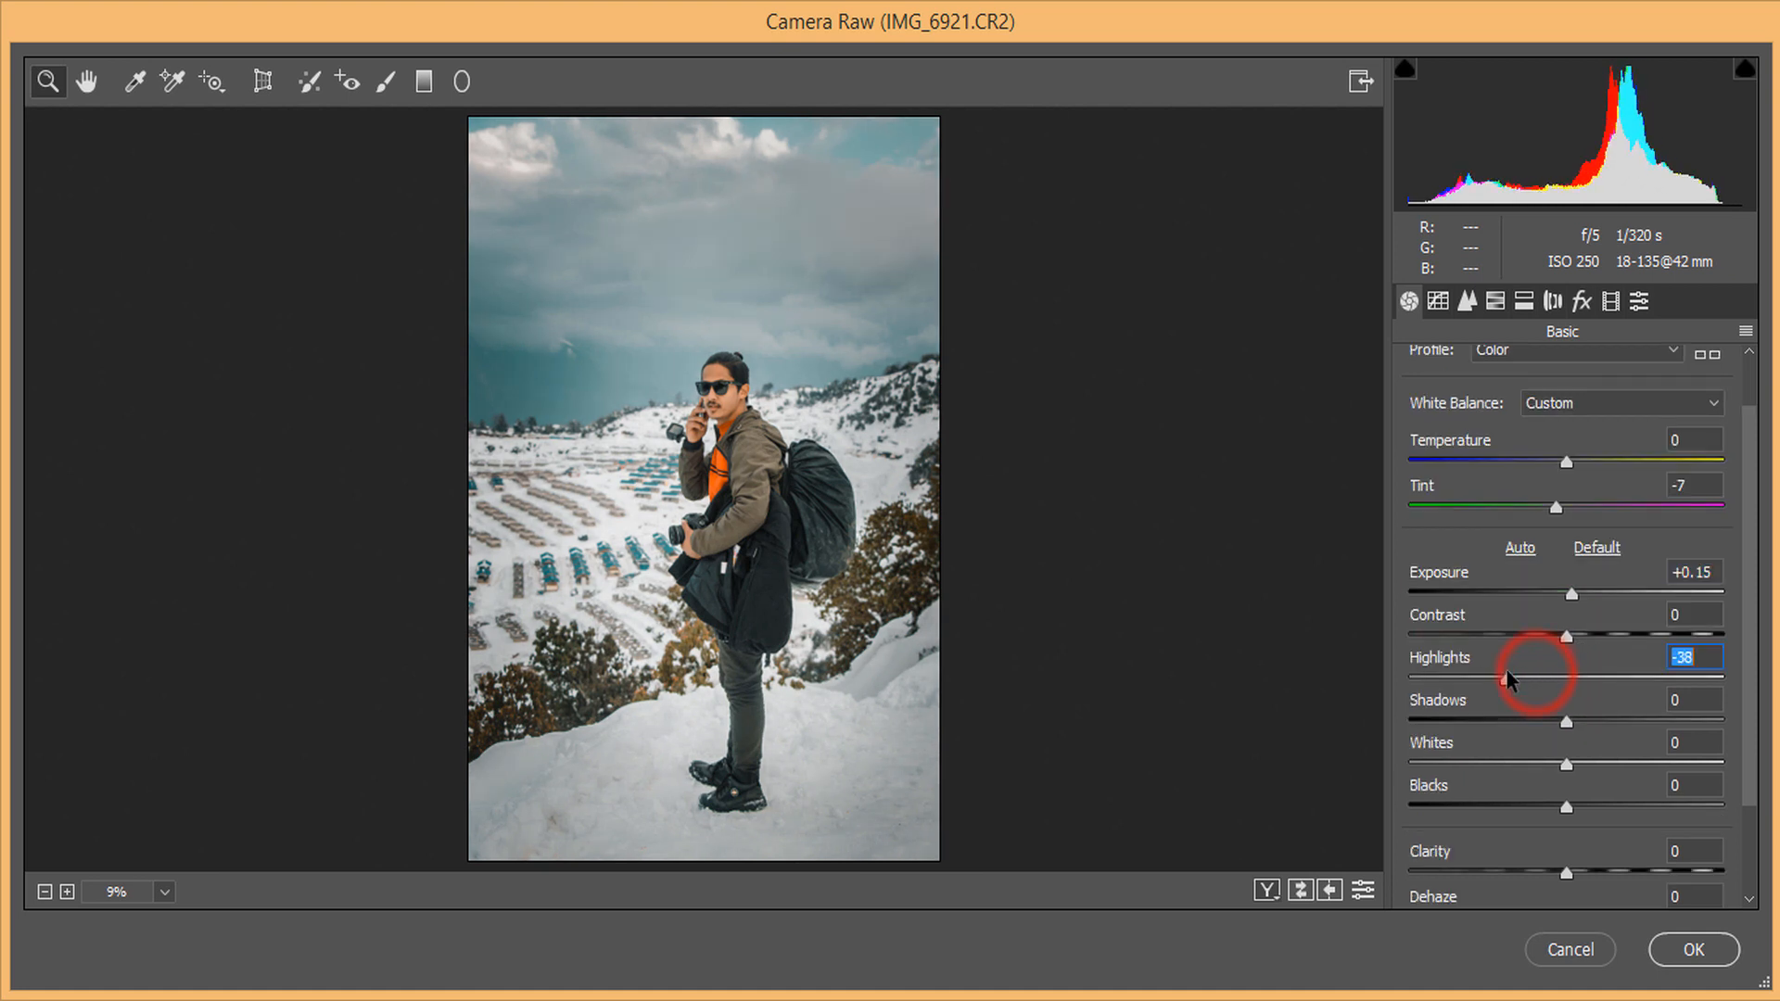
drag(1612, 713, 1598, 712)
mouse_move(1573, 638)
mouse_down()
mouse_move(1607, 637)
mouse_move(1590, 637)
mouse_up()
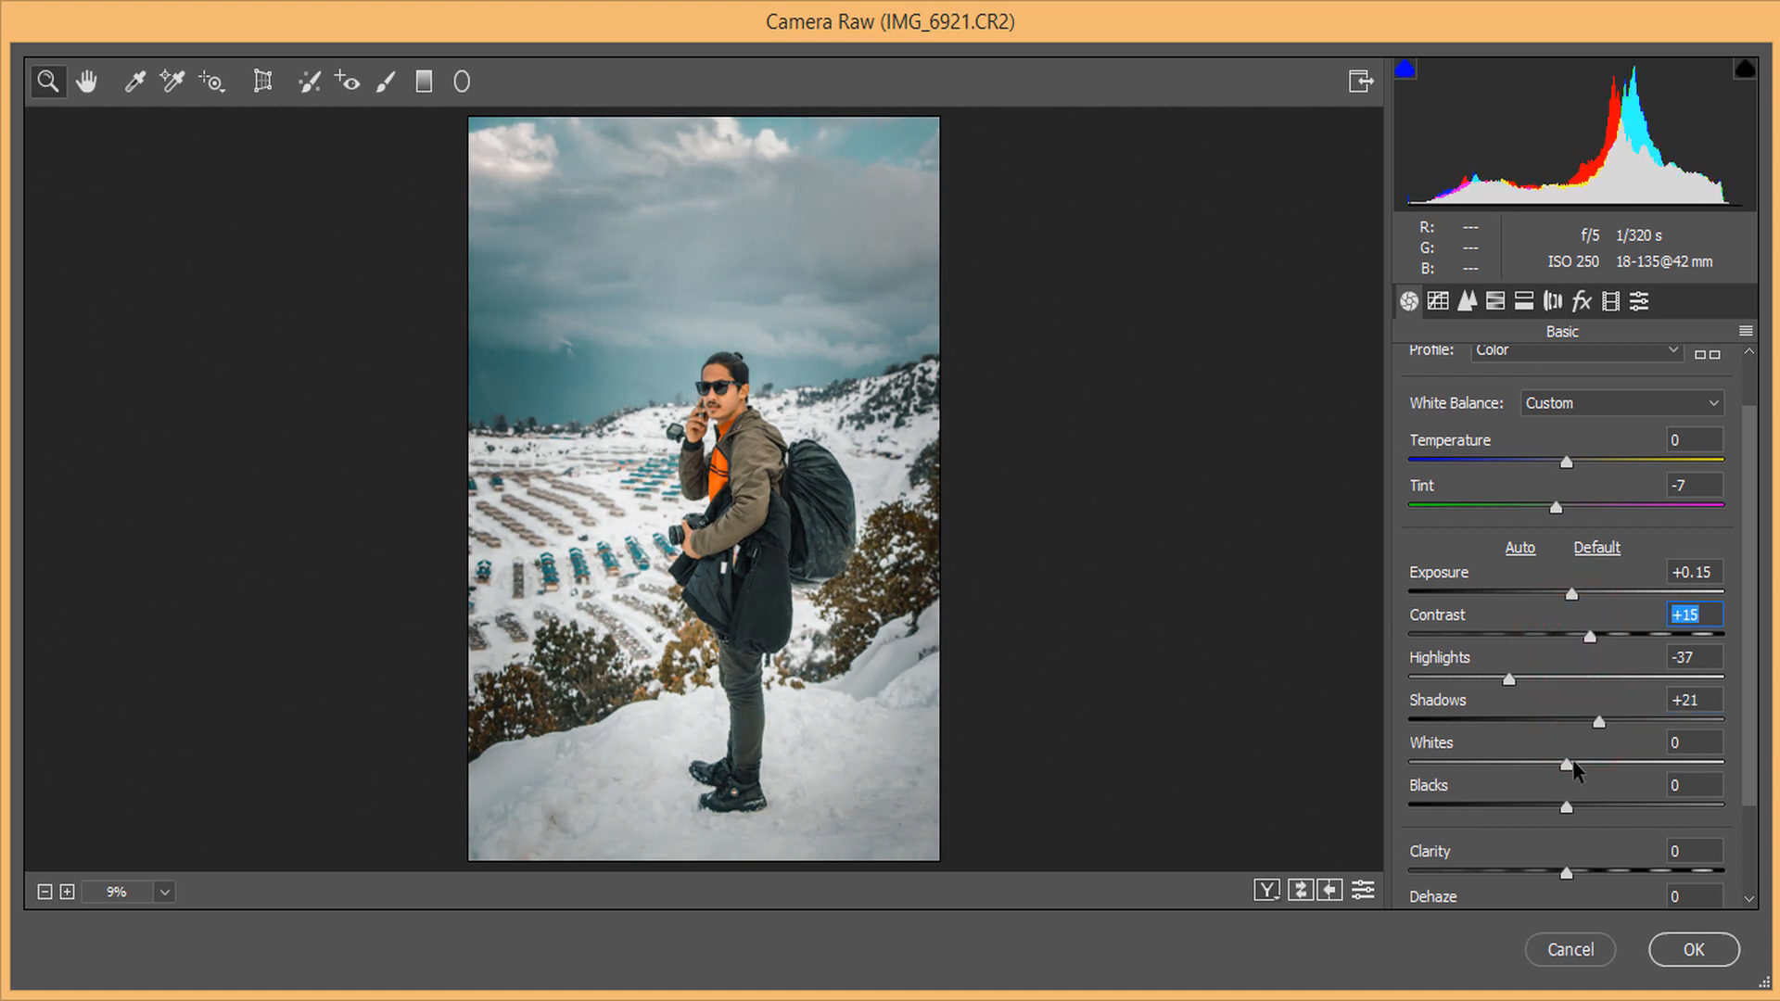
drag(1583, 762, 1525, 839)
scroll(1474, 691, down, 2)
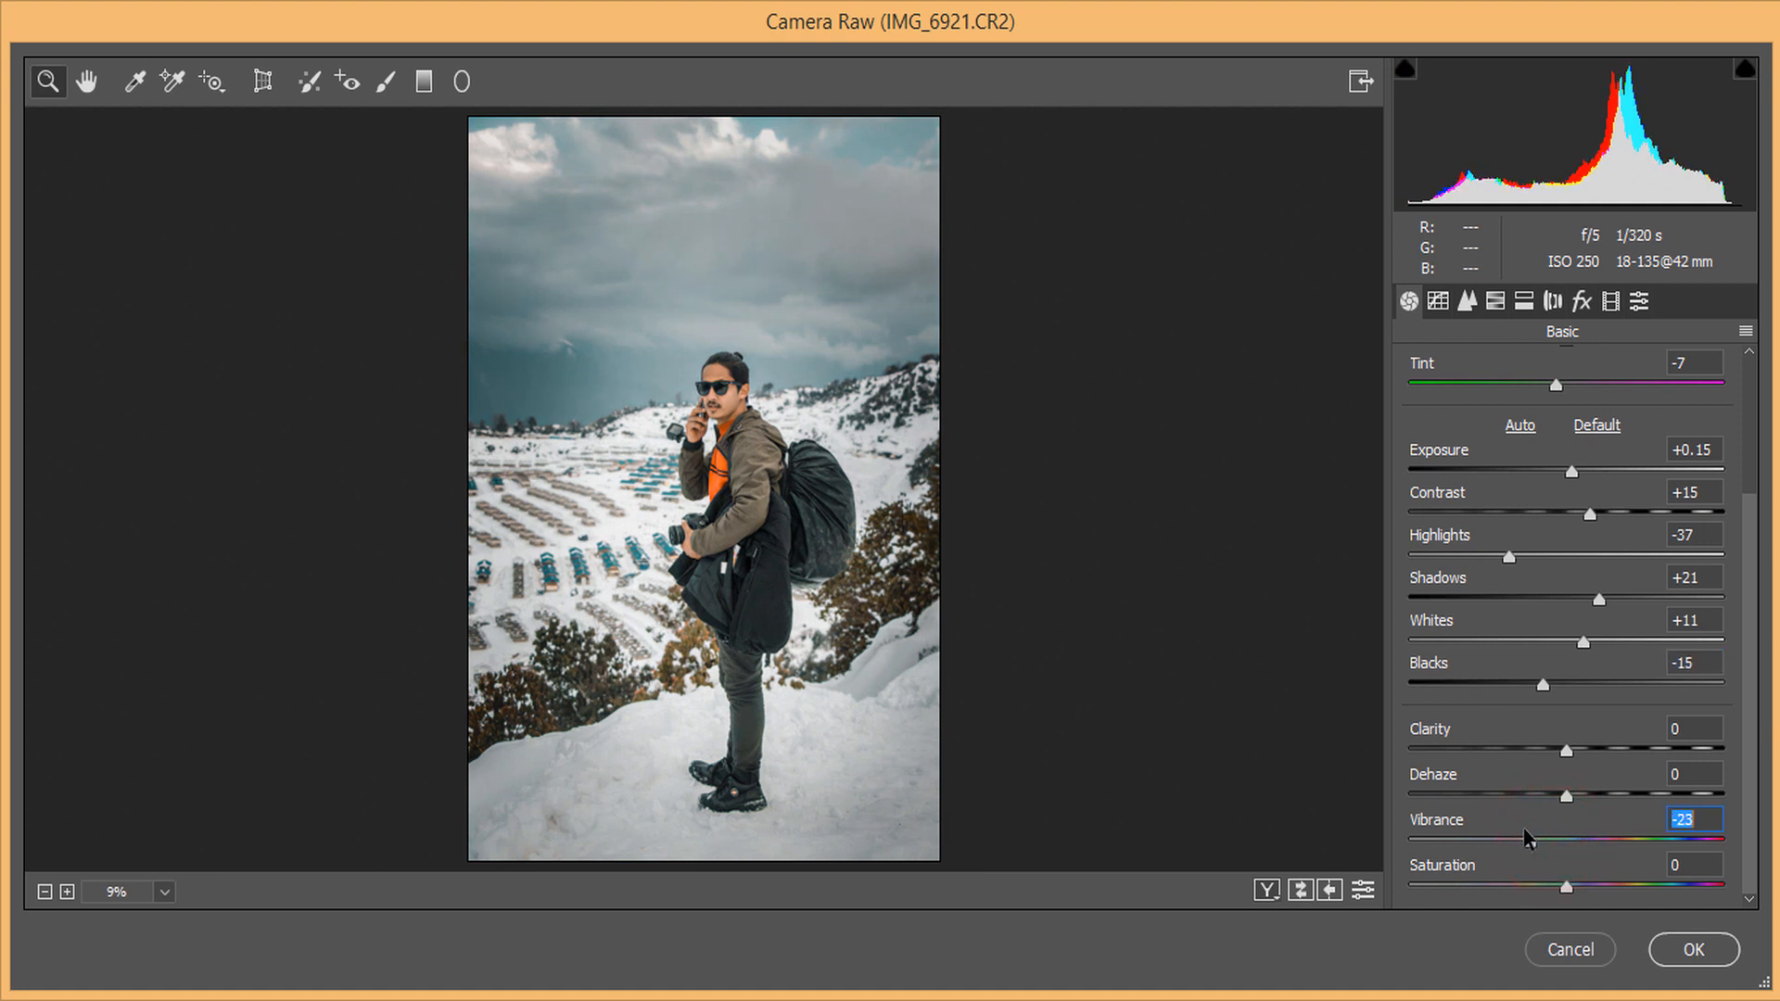
- In the Basic adjustments, reset Saturation to 0 and set Dehaze to +9, Shadows to +3, Contrast to -13 and Blacks to -44
drag(1596, 886, 1593, 885)
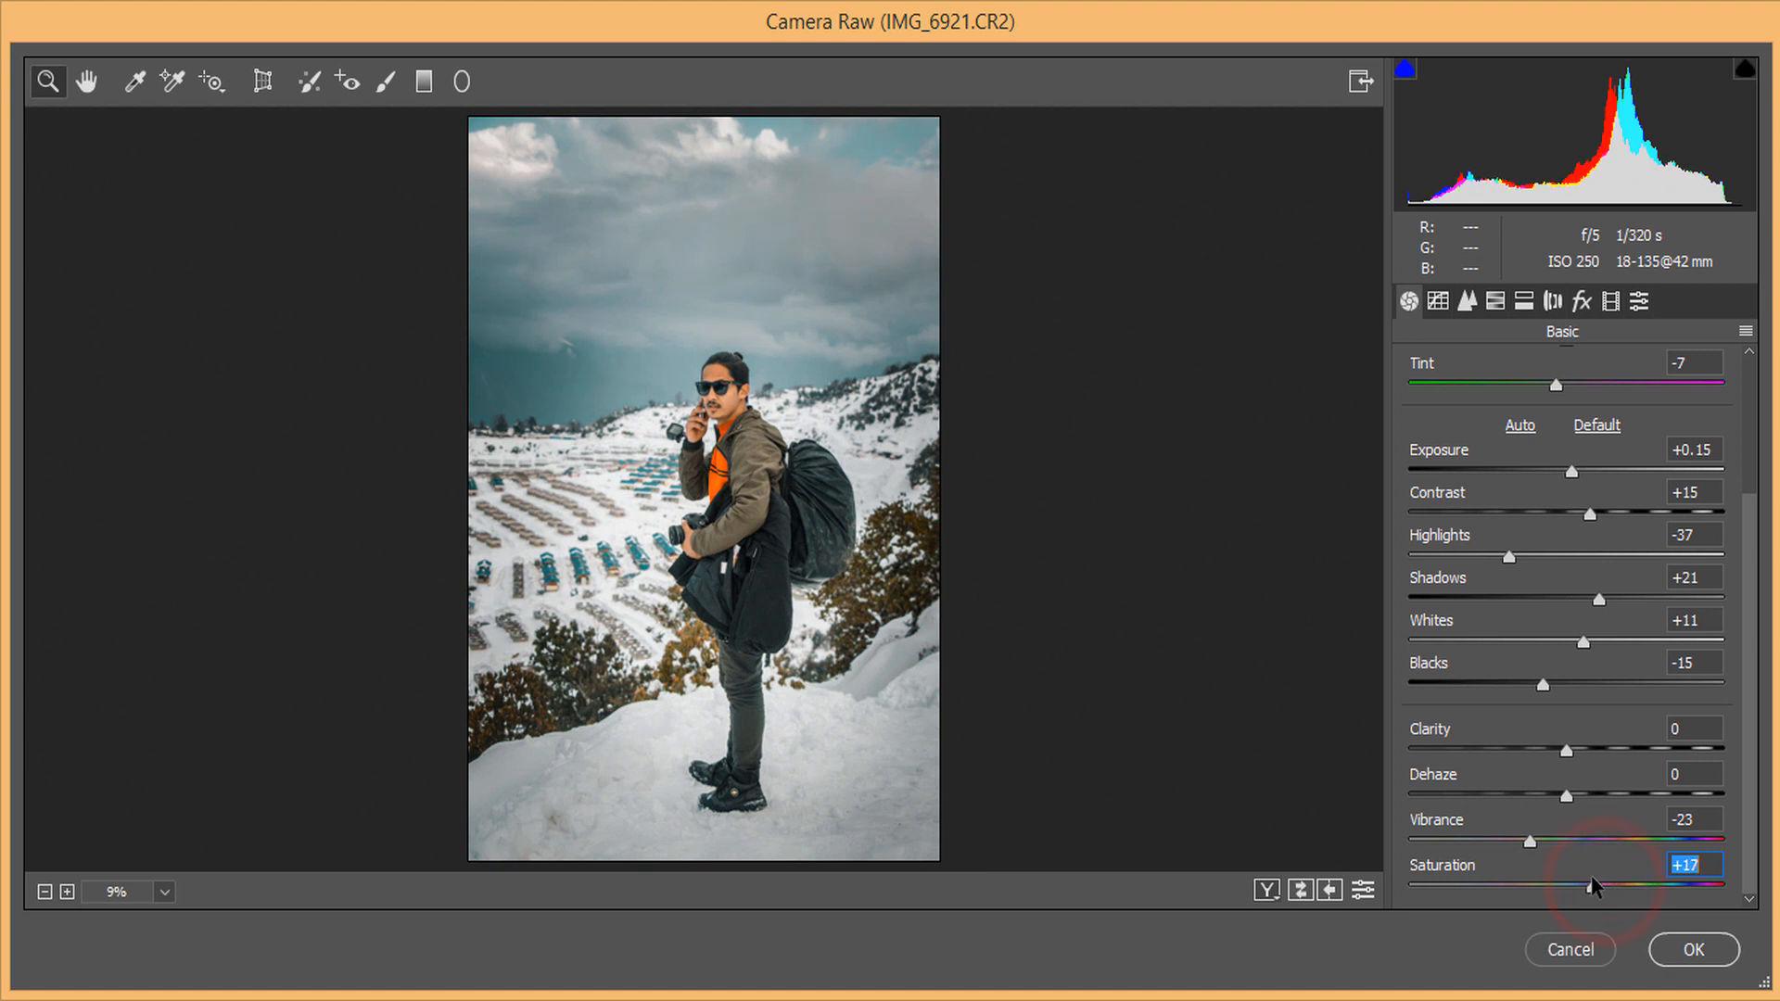
double_click(1592, 888)
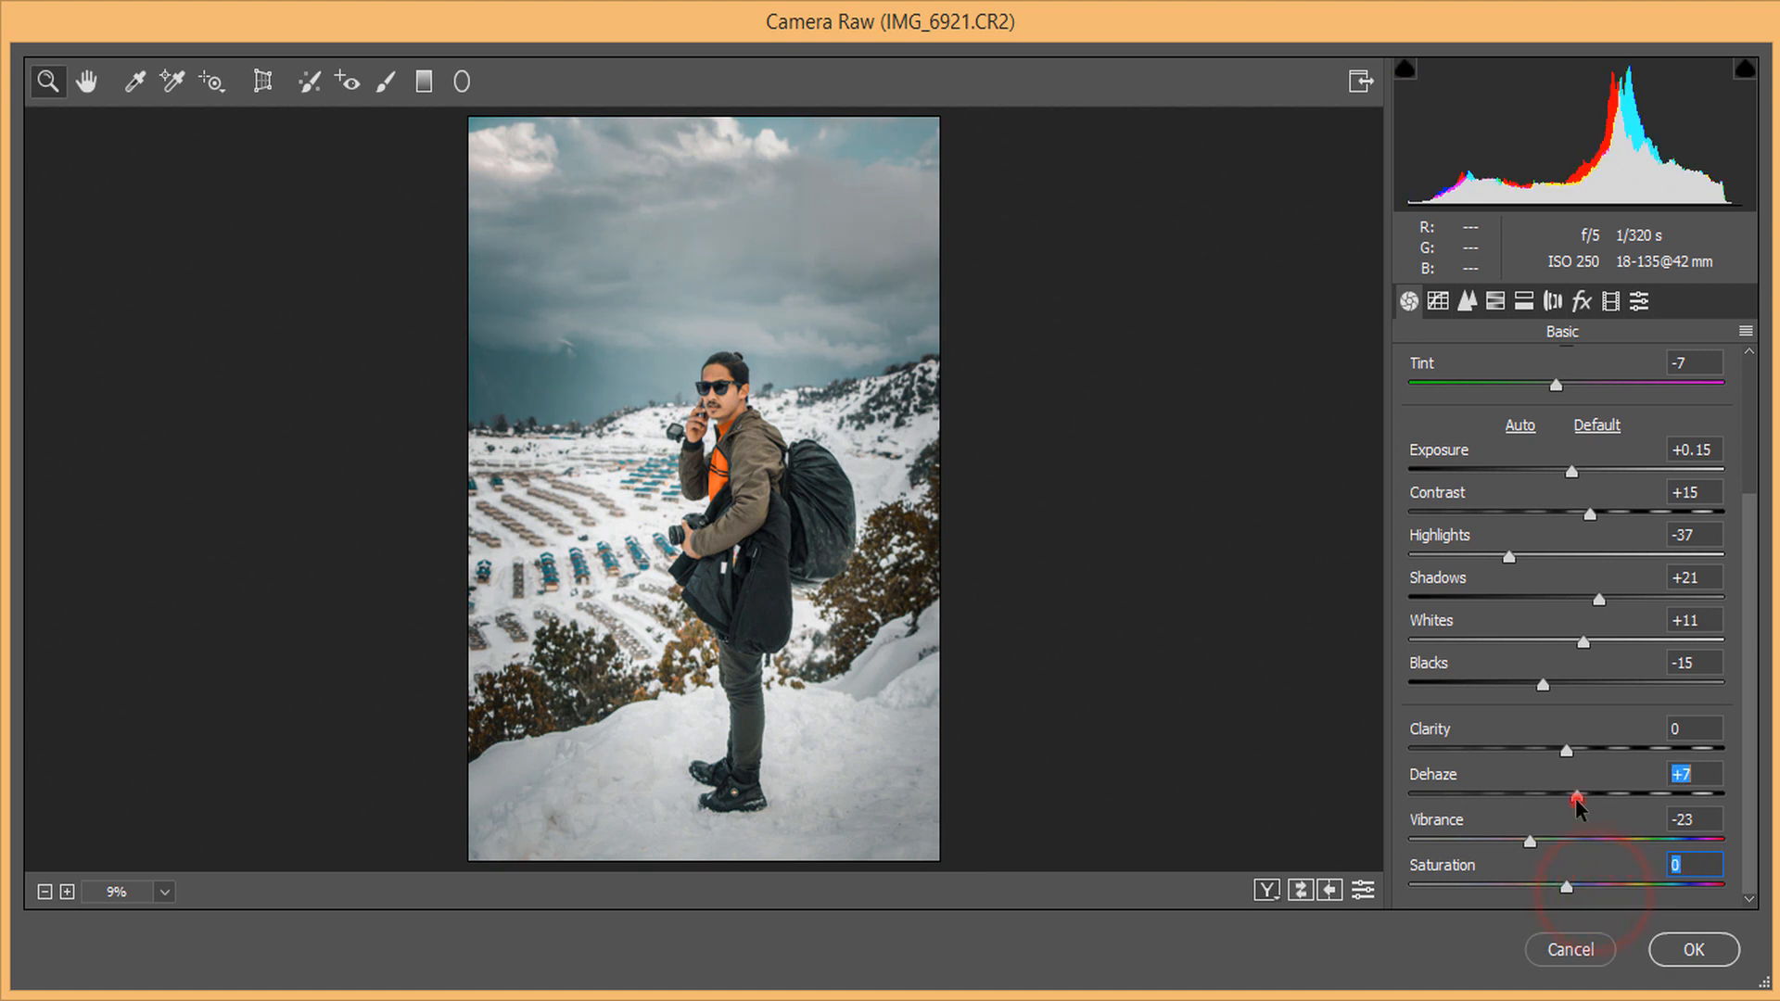
mouse_move(1577, 803)
mouse_down()
mouse_move(1599, 804)
mouse_move(1582, 808)
mouse_up()
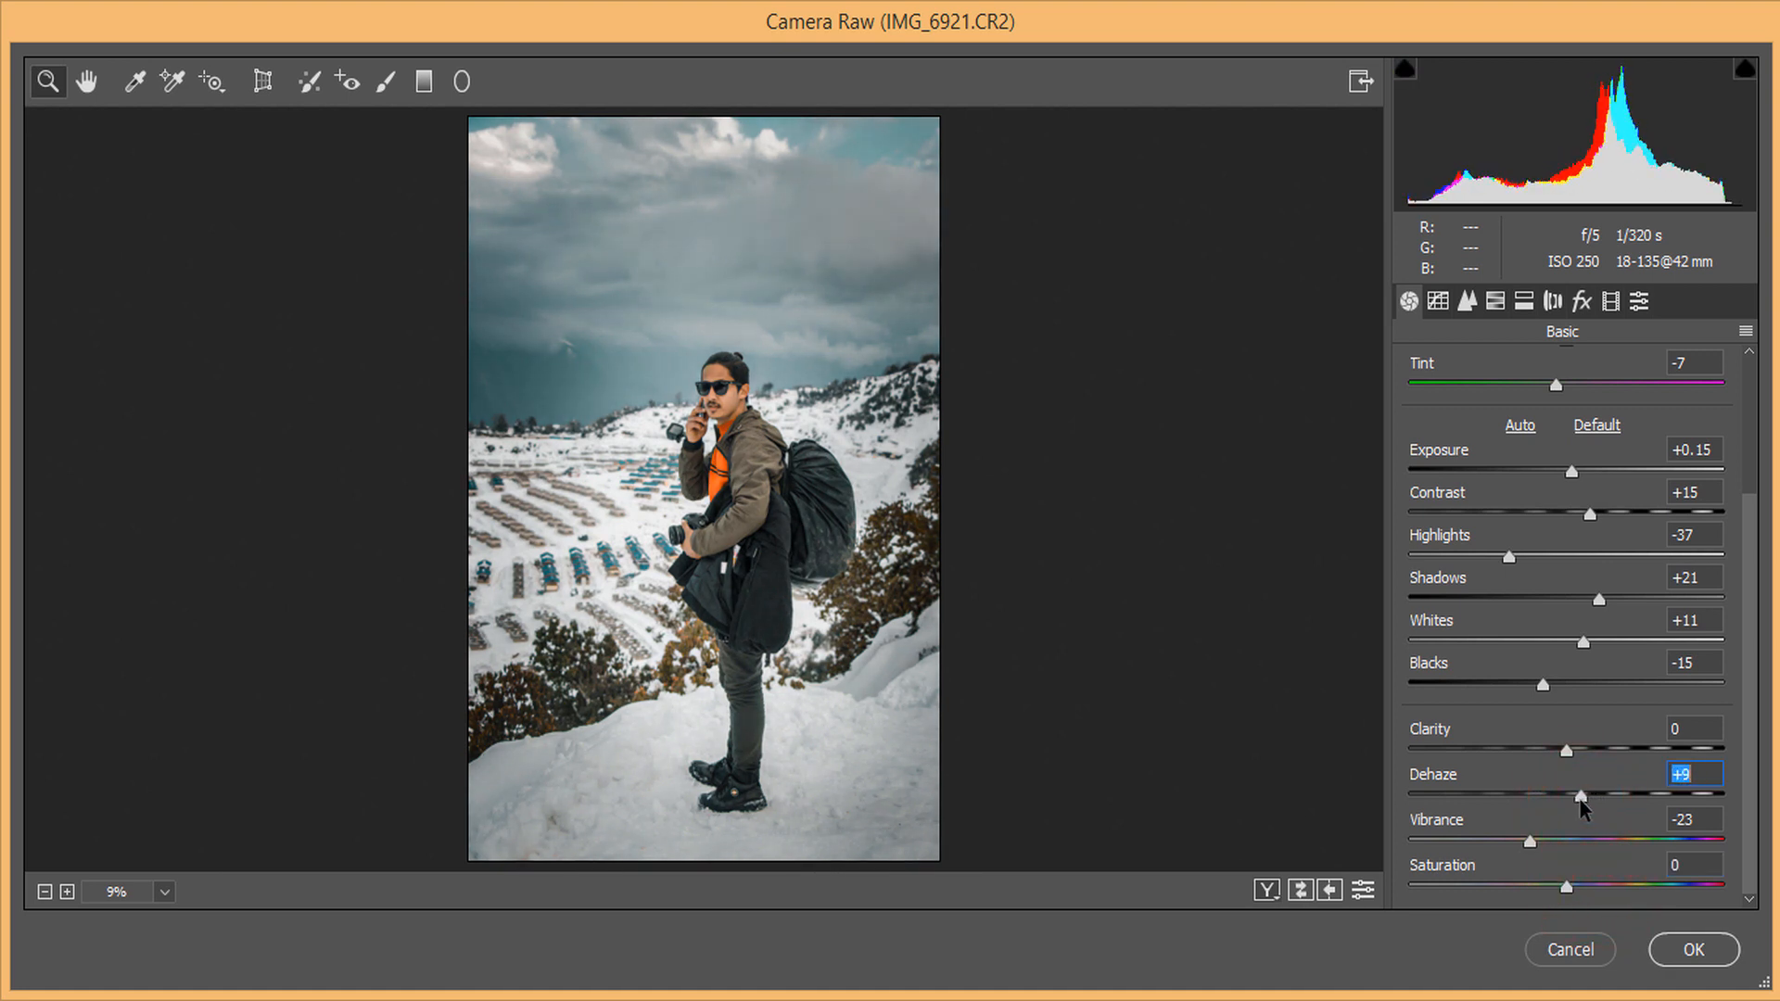
mouse_move(1598, 599)
mouse_down()
mouse_move(1623, 602)
mouse_move(1494, 608)
mouse_move(1573, 602)
mouse_up()
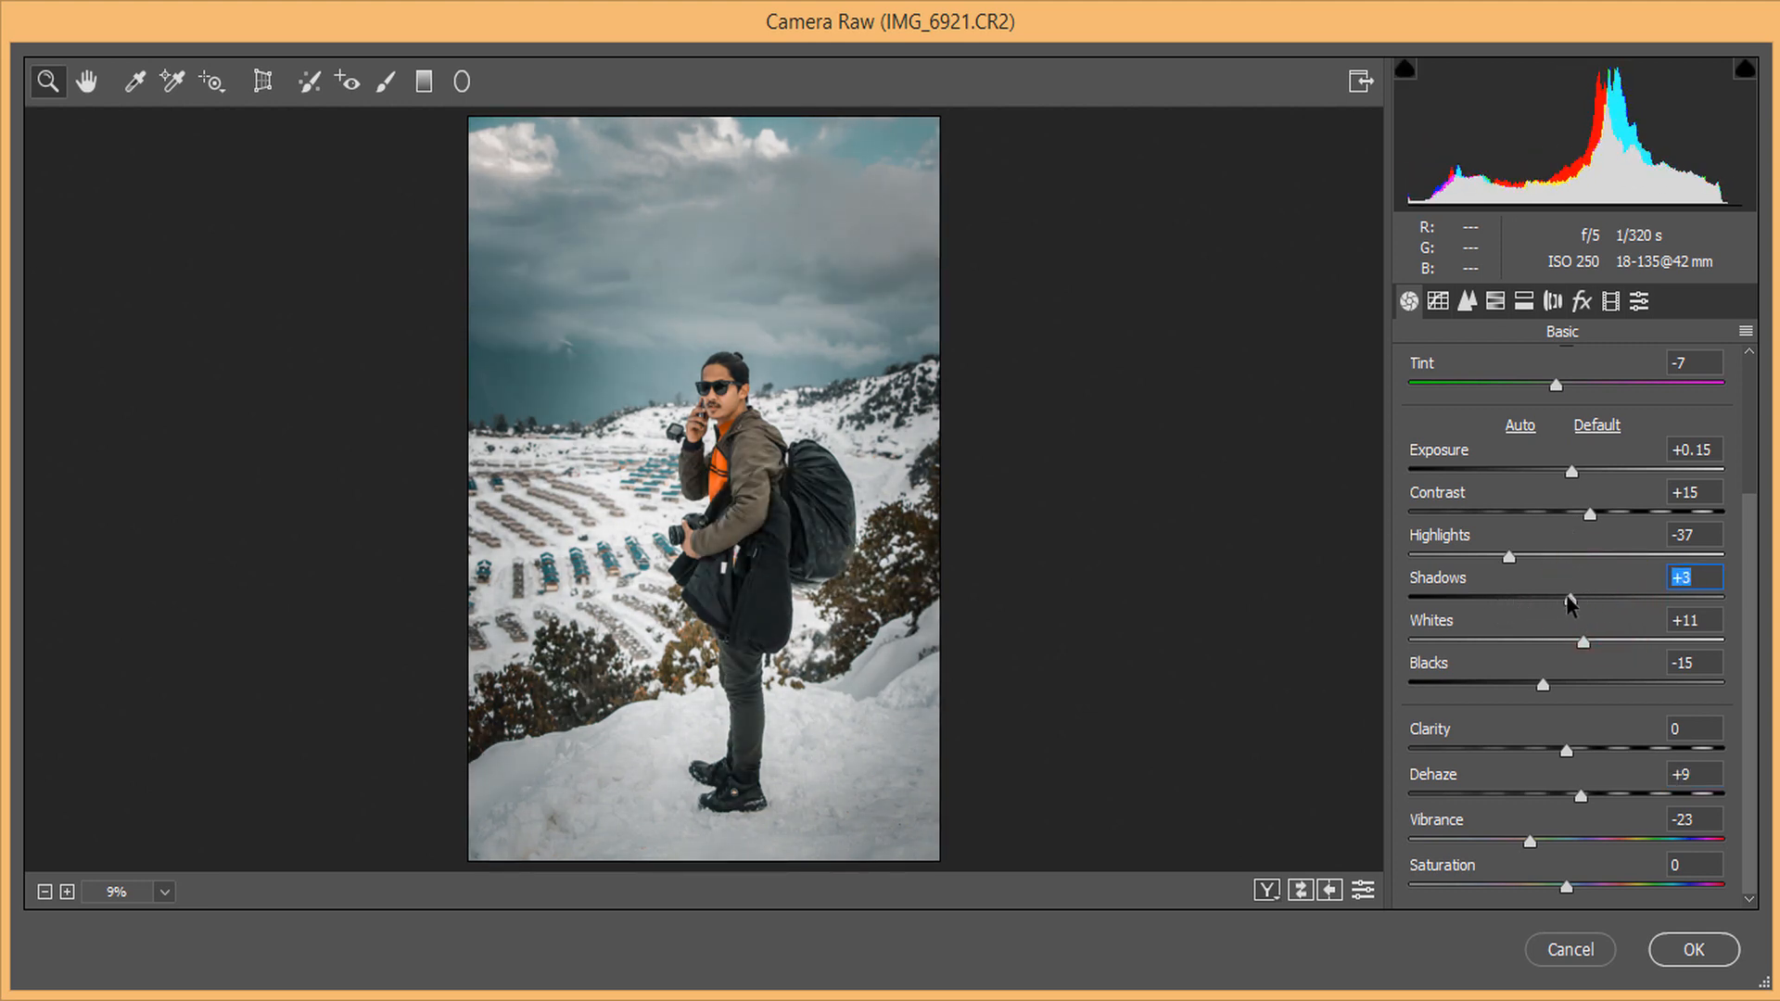
drag(1588, 513, 1534, 513)
drag(1563, 686, 1493, 683)
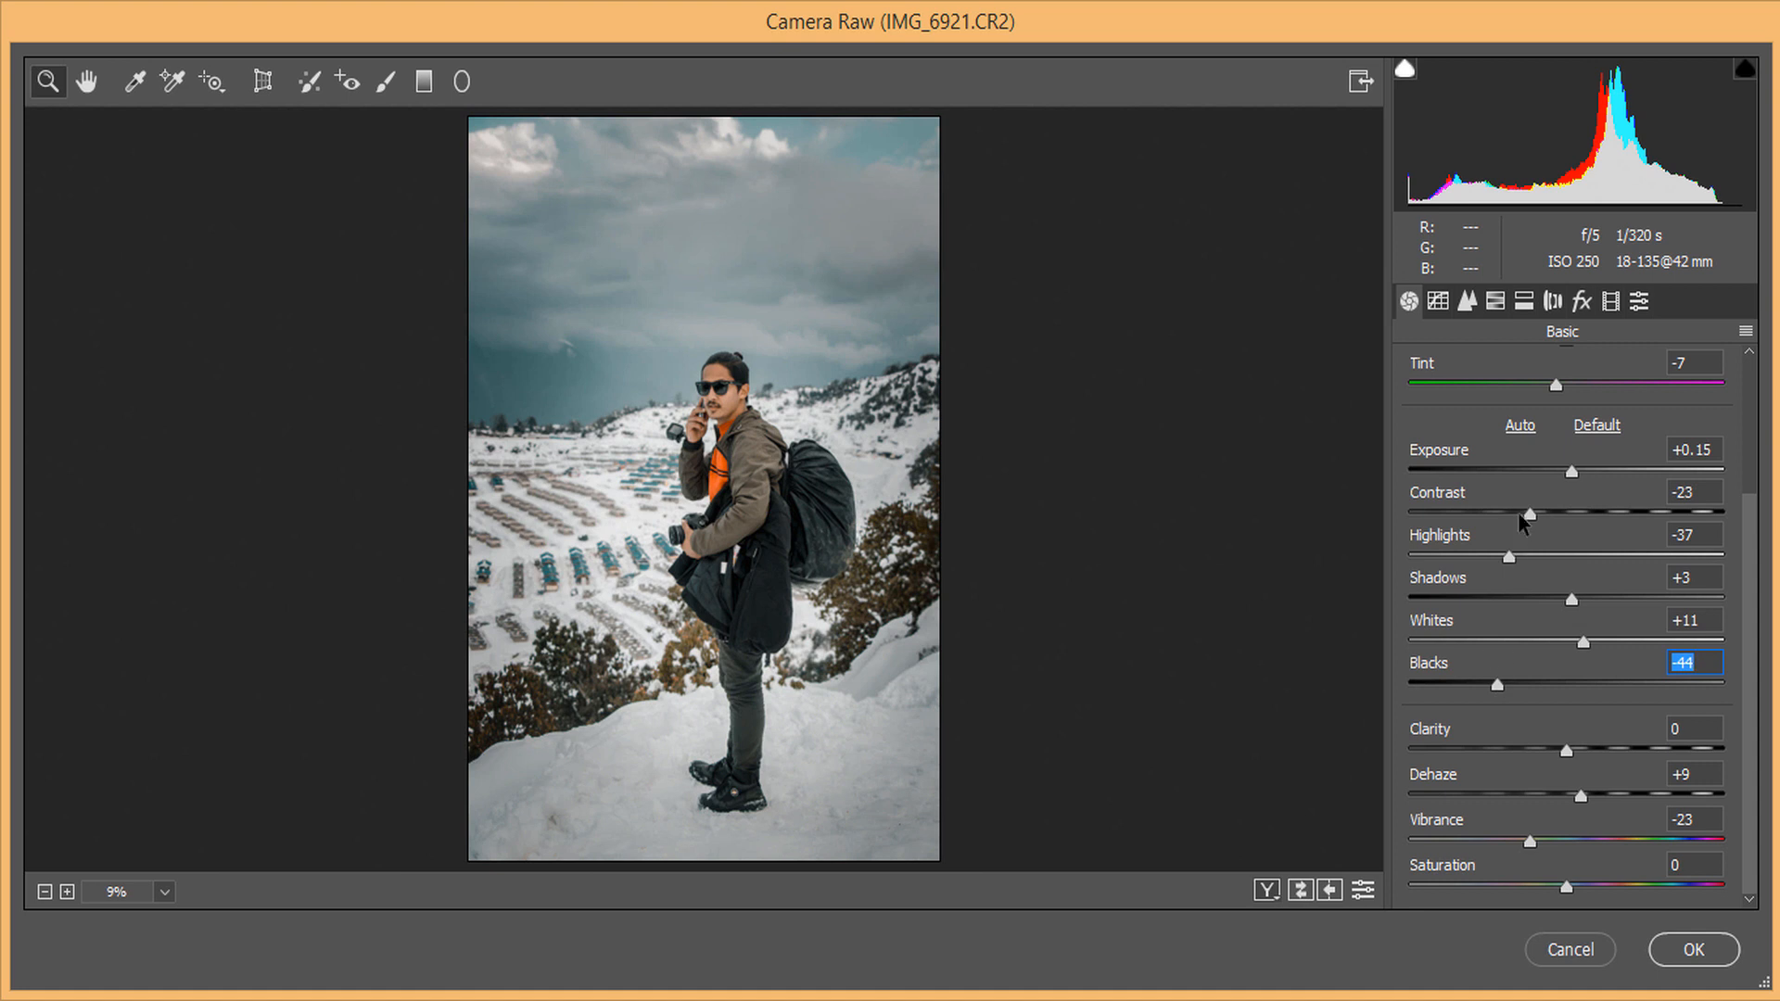
drag(1530, 514, 1545, 512)
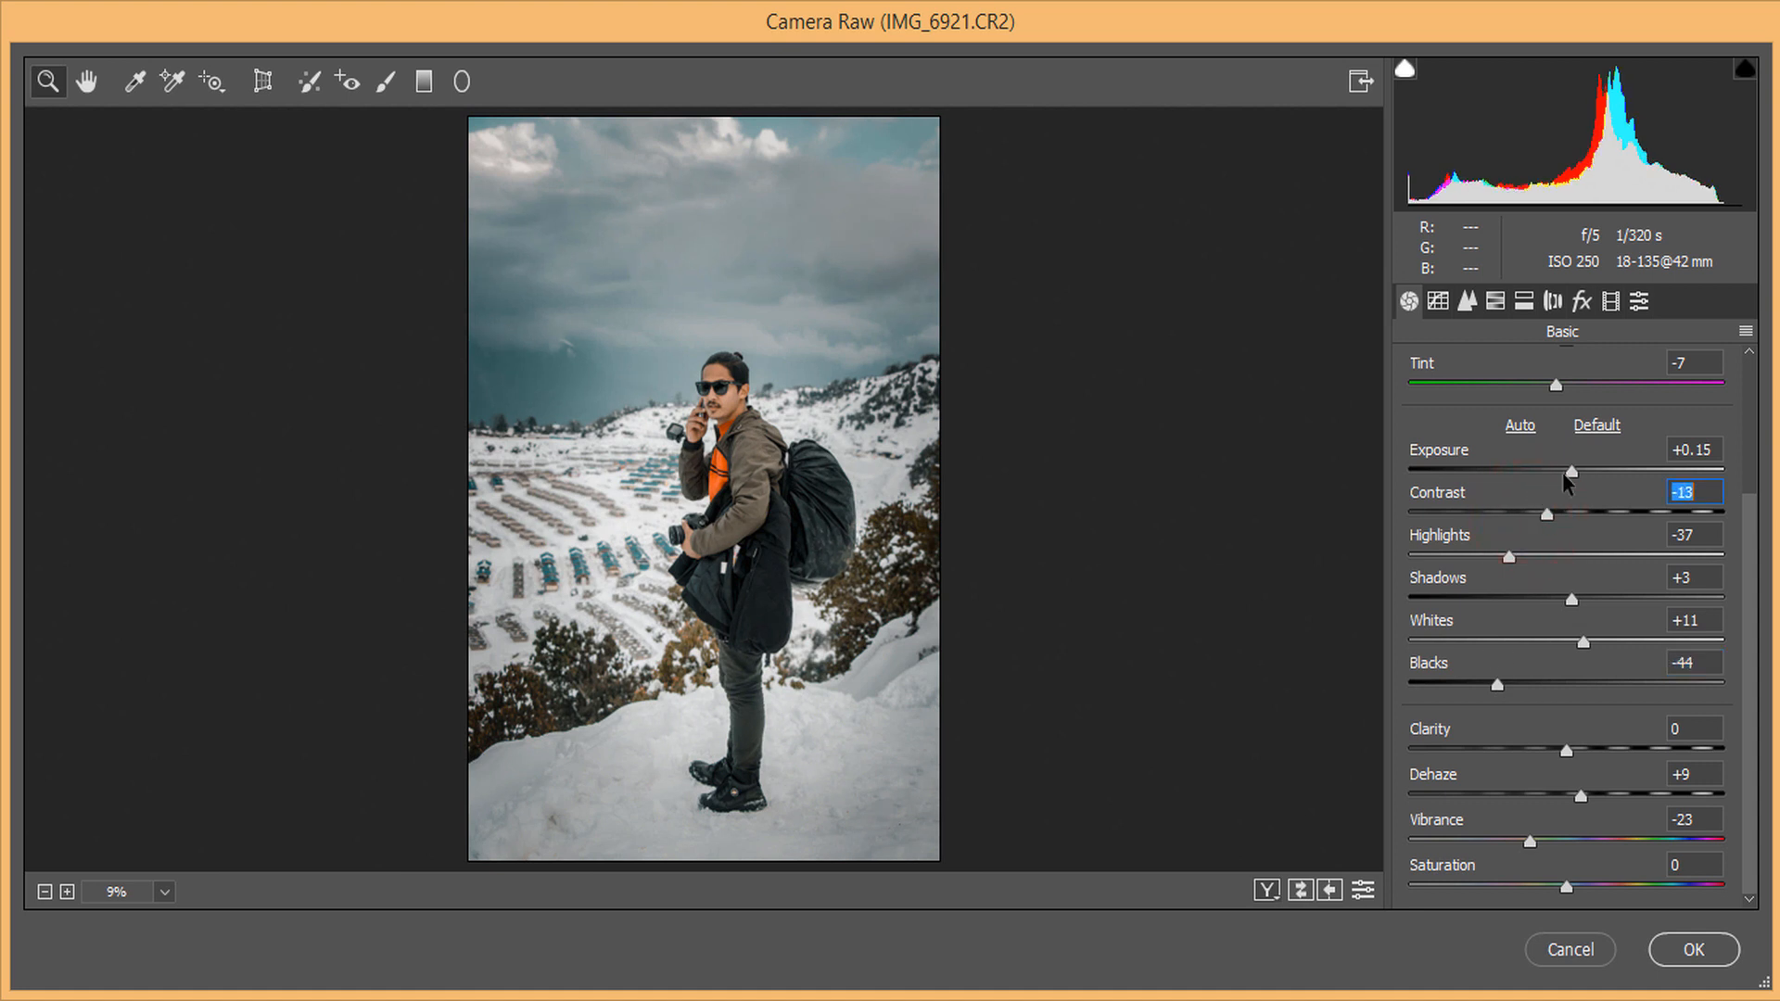
- Reset the Graduated Filter settings and draw a gradient from the upper sky down to the man's shoulder with Dehaze +35 and Saturation -20
click(427, 85)
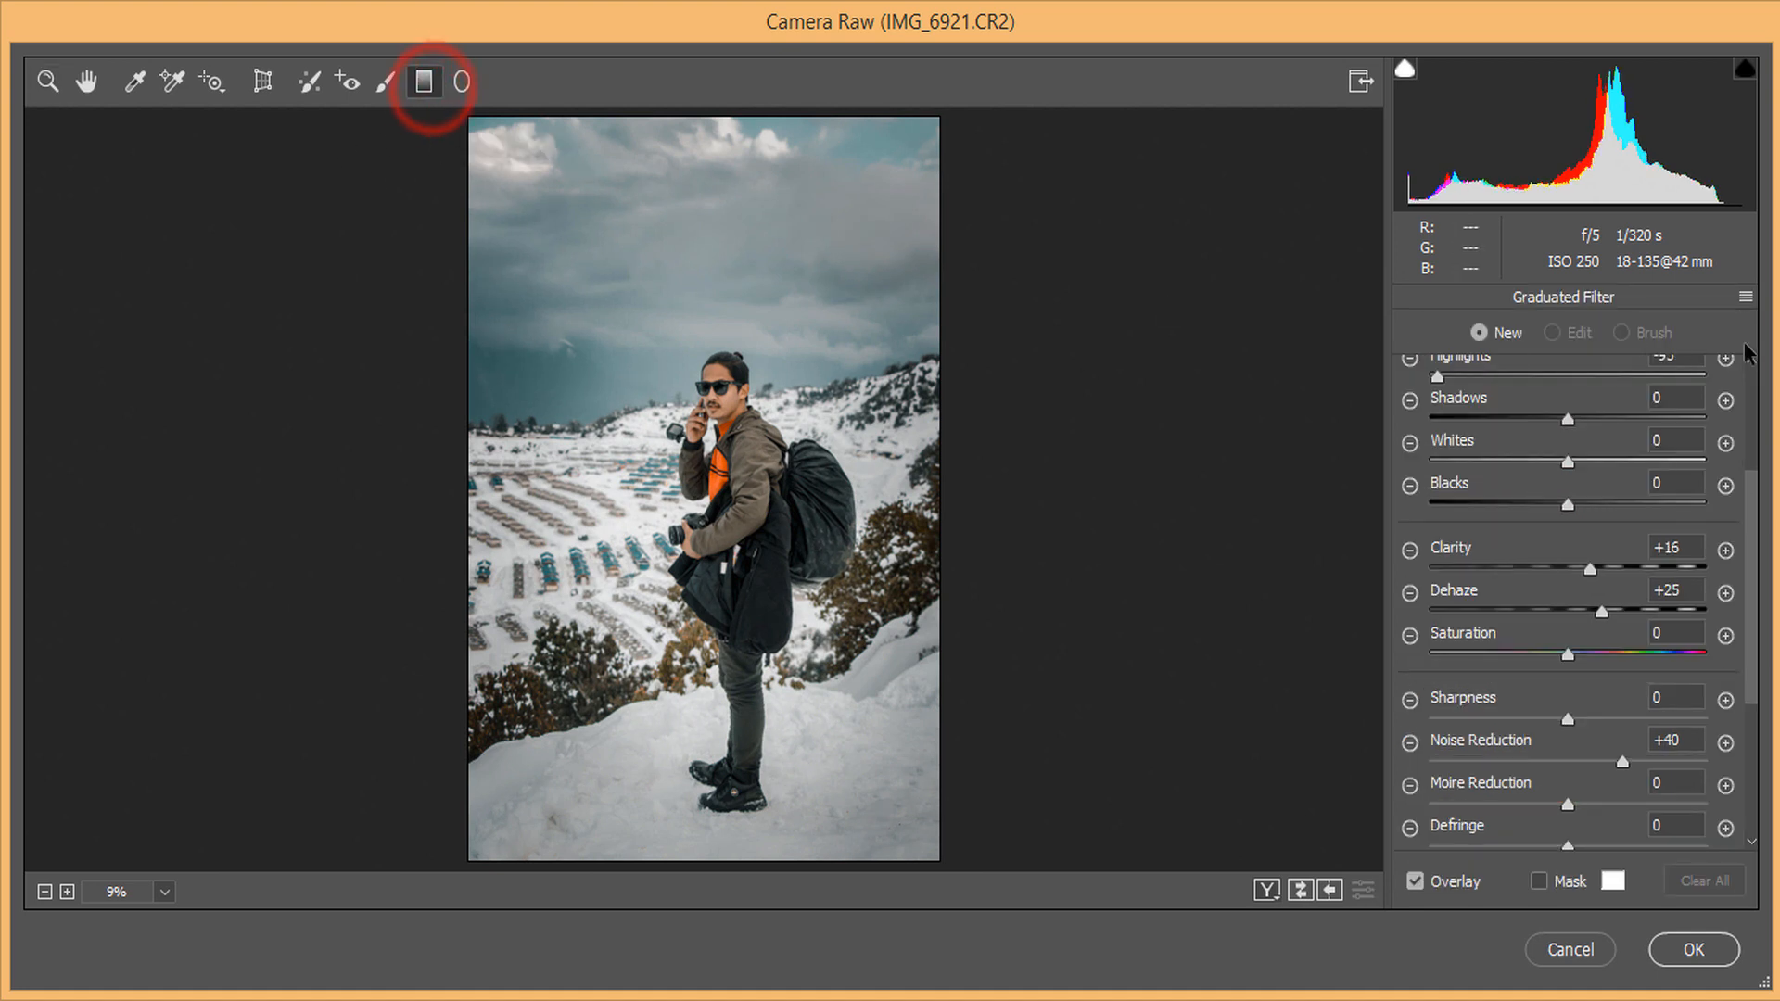
click(1746, 297)
click(1679, 354)
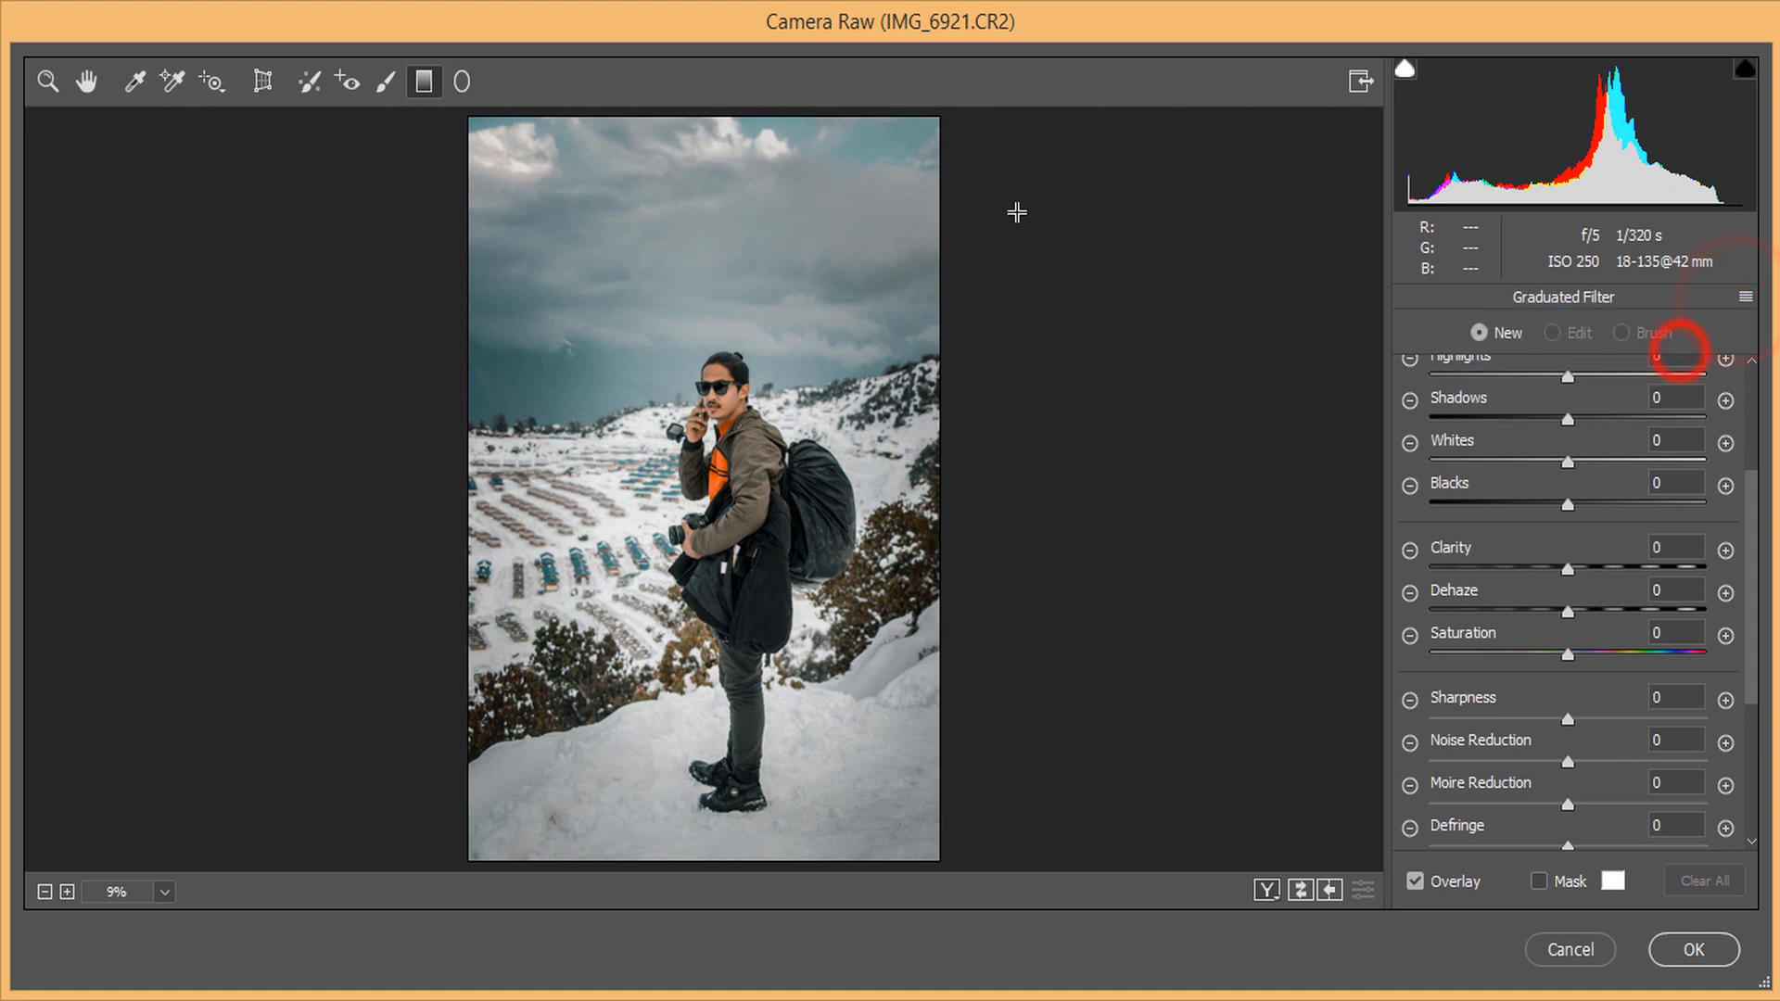
drag(689, 163, 736, 420)
drag(1567, 609, 1537, 654)
scroll(1520, 528, up, 3)
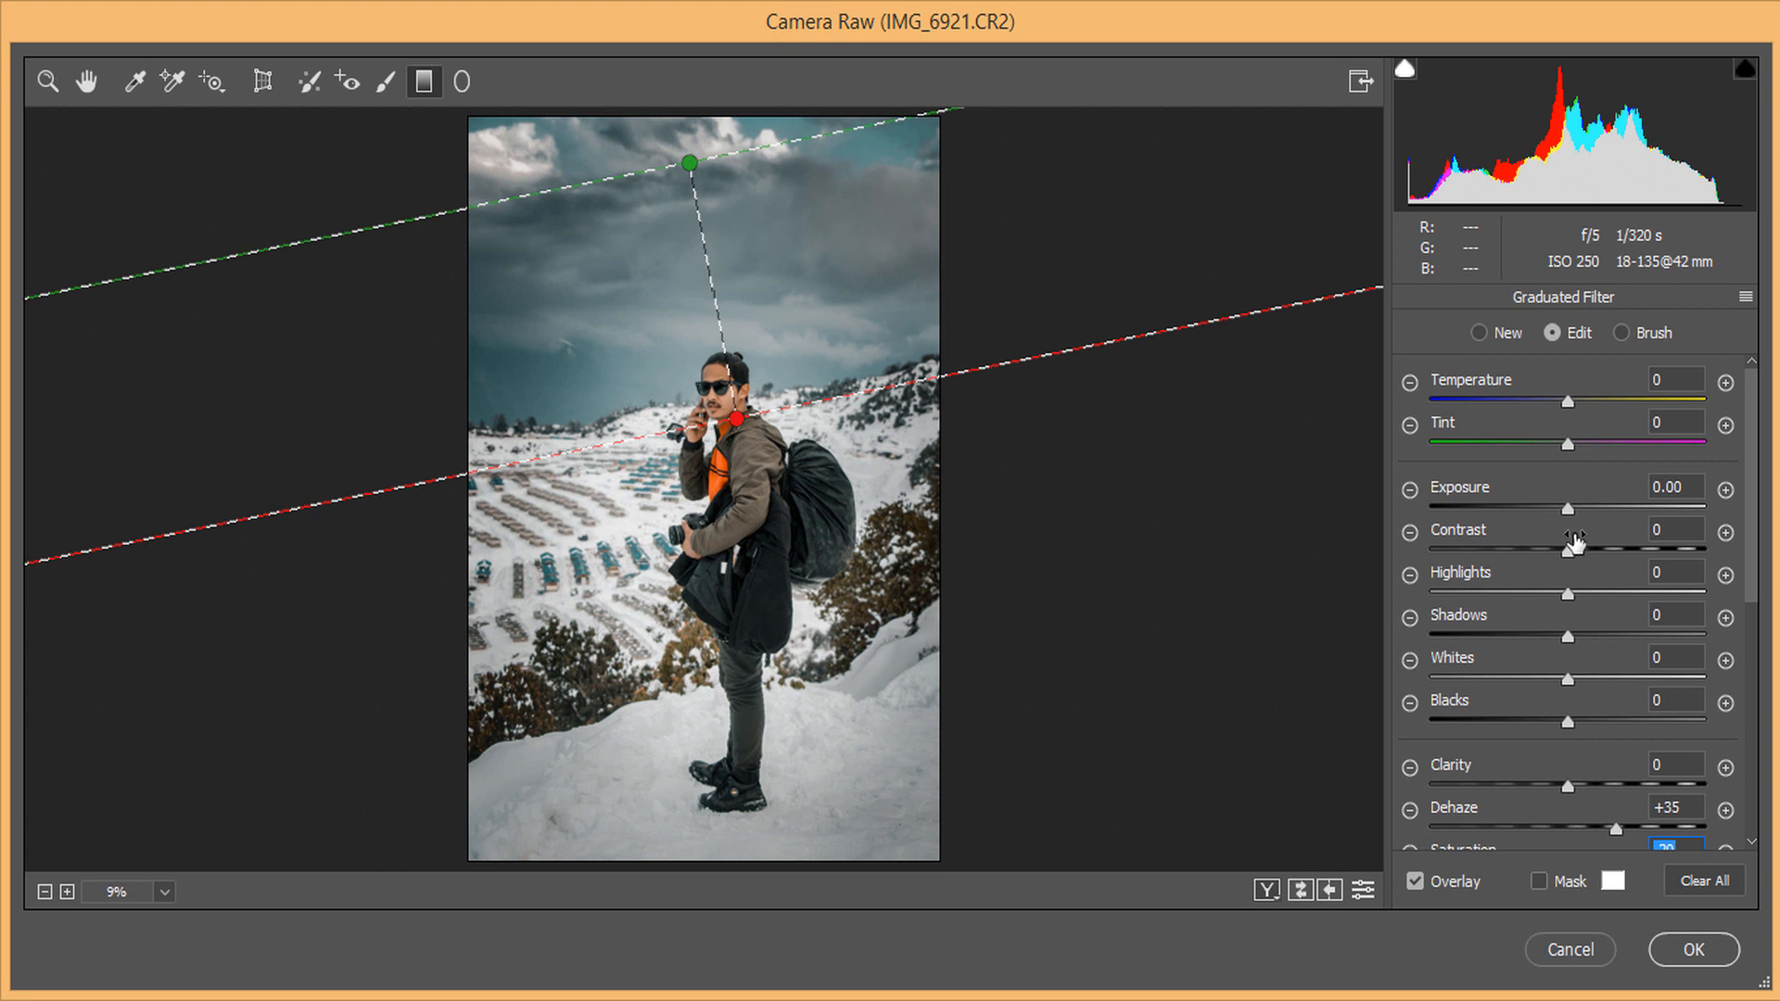
- Set the sky gradient's Contrast to -12 and Clarity to -30
drag(1566, 552, 1553, 545)
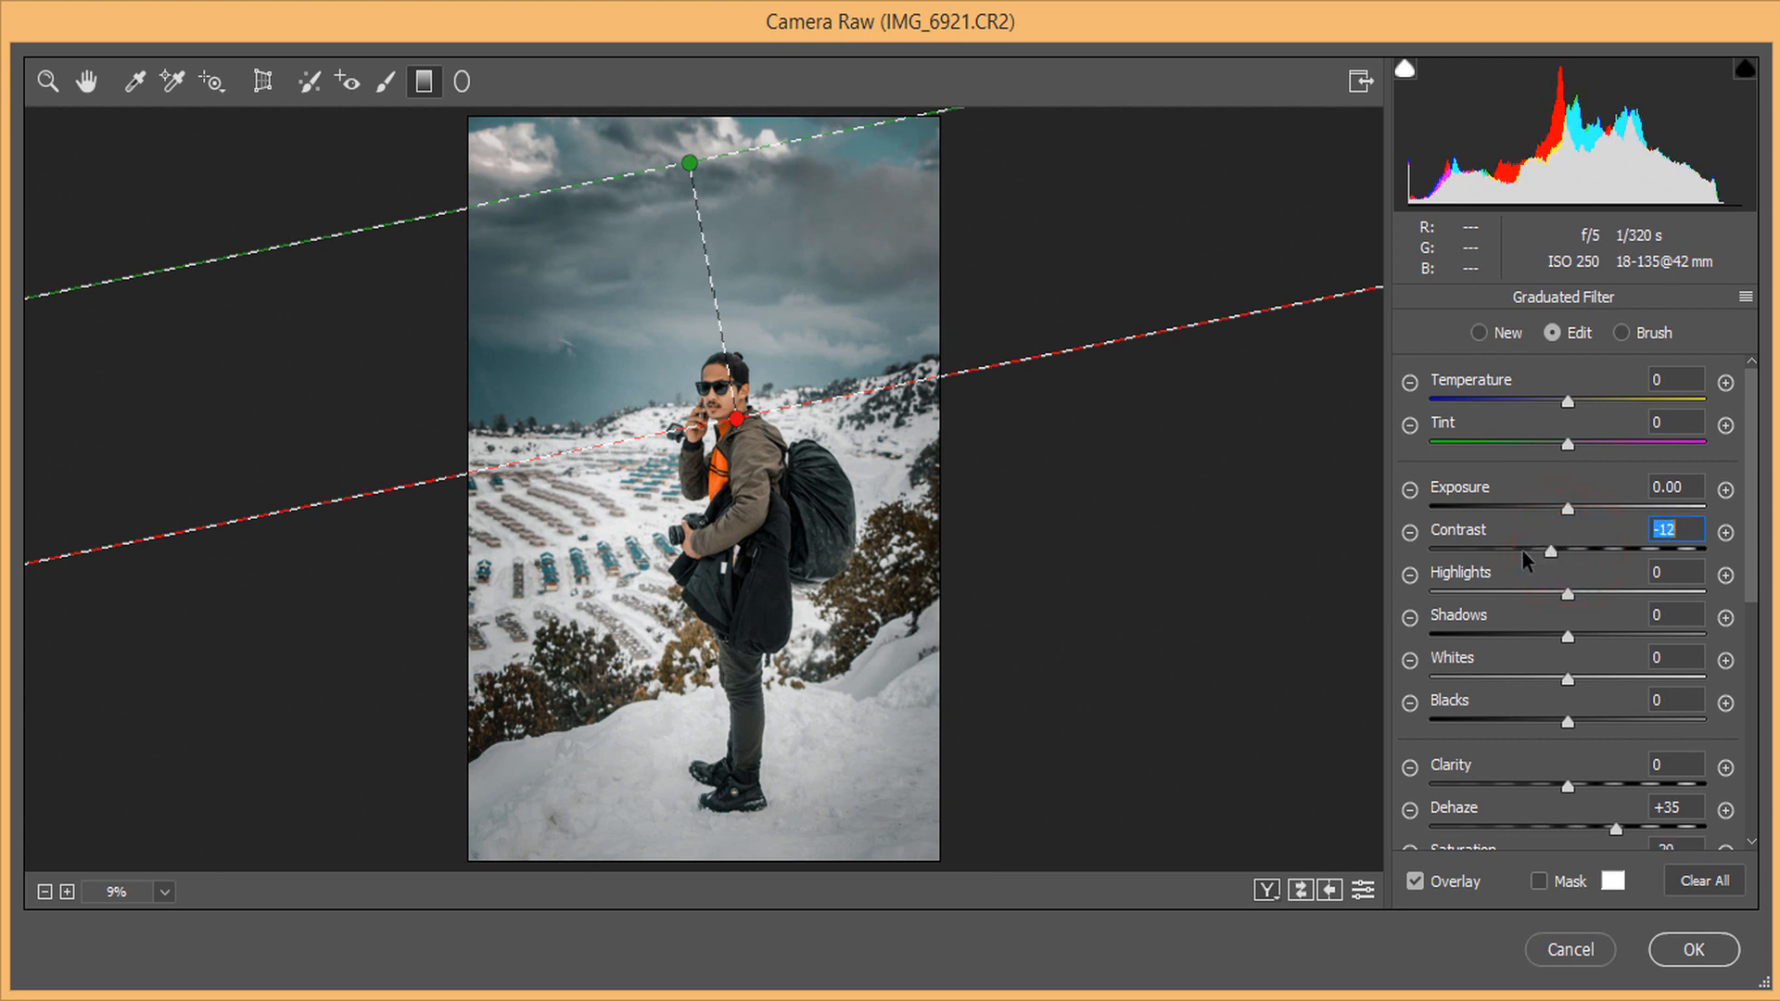
scroll(1538, 567, down, 3)
drag(1573, 642, 1530, 648)
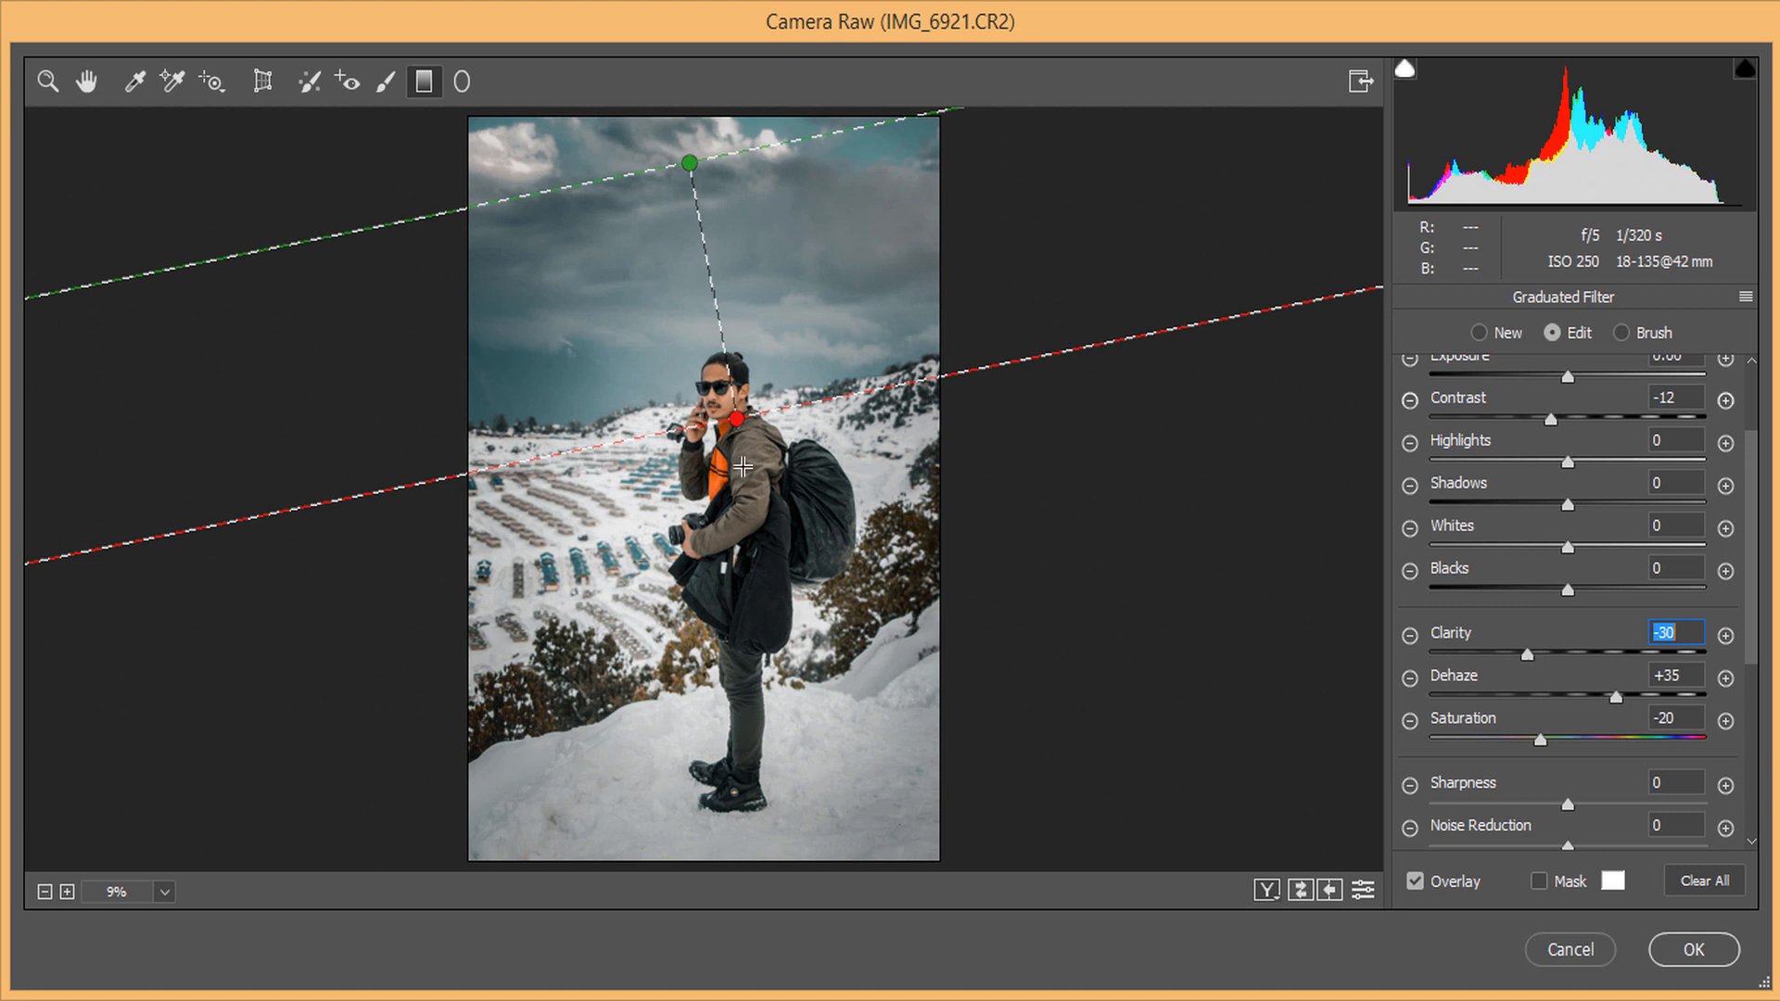
- Stretch the gradient up to the photo's upper edge and slightly further down the shoulder, and set its Highlights to +12 and Whites to -18
drag(736, 421, 747, 432)
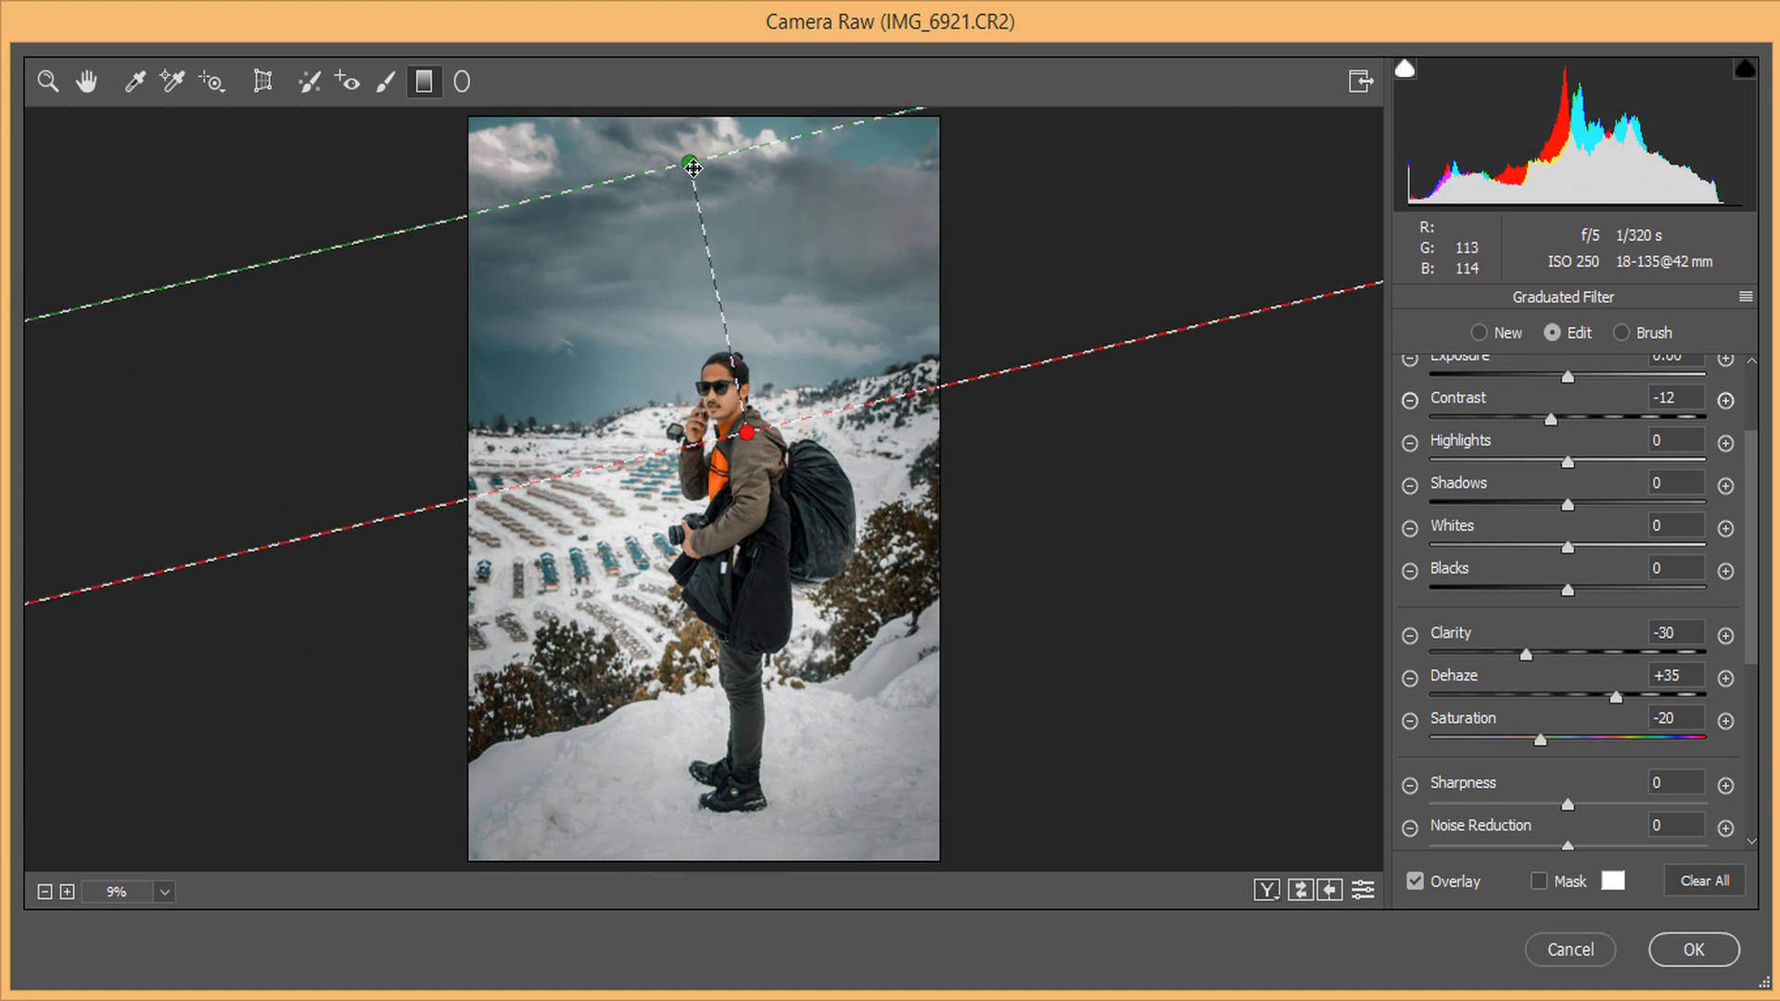
drag(694, 167, 683, 123)
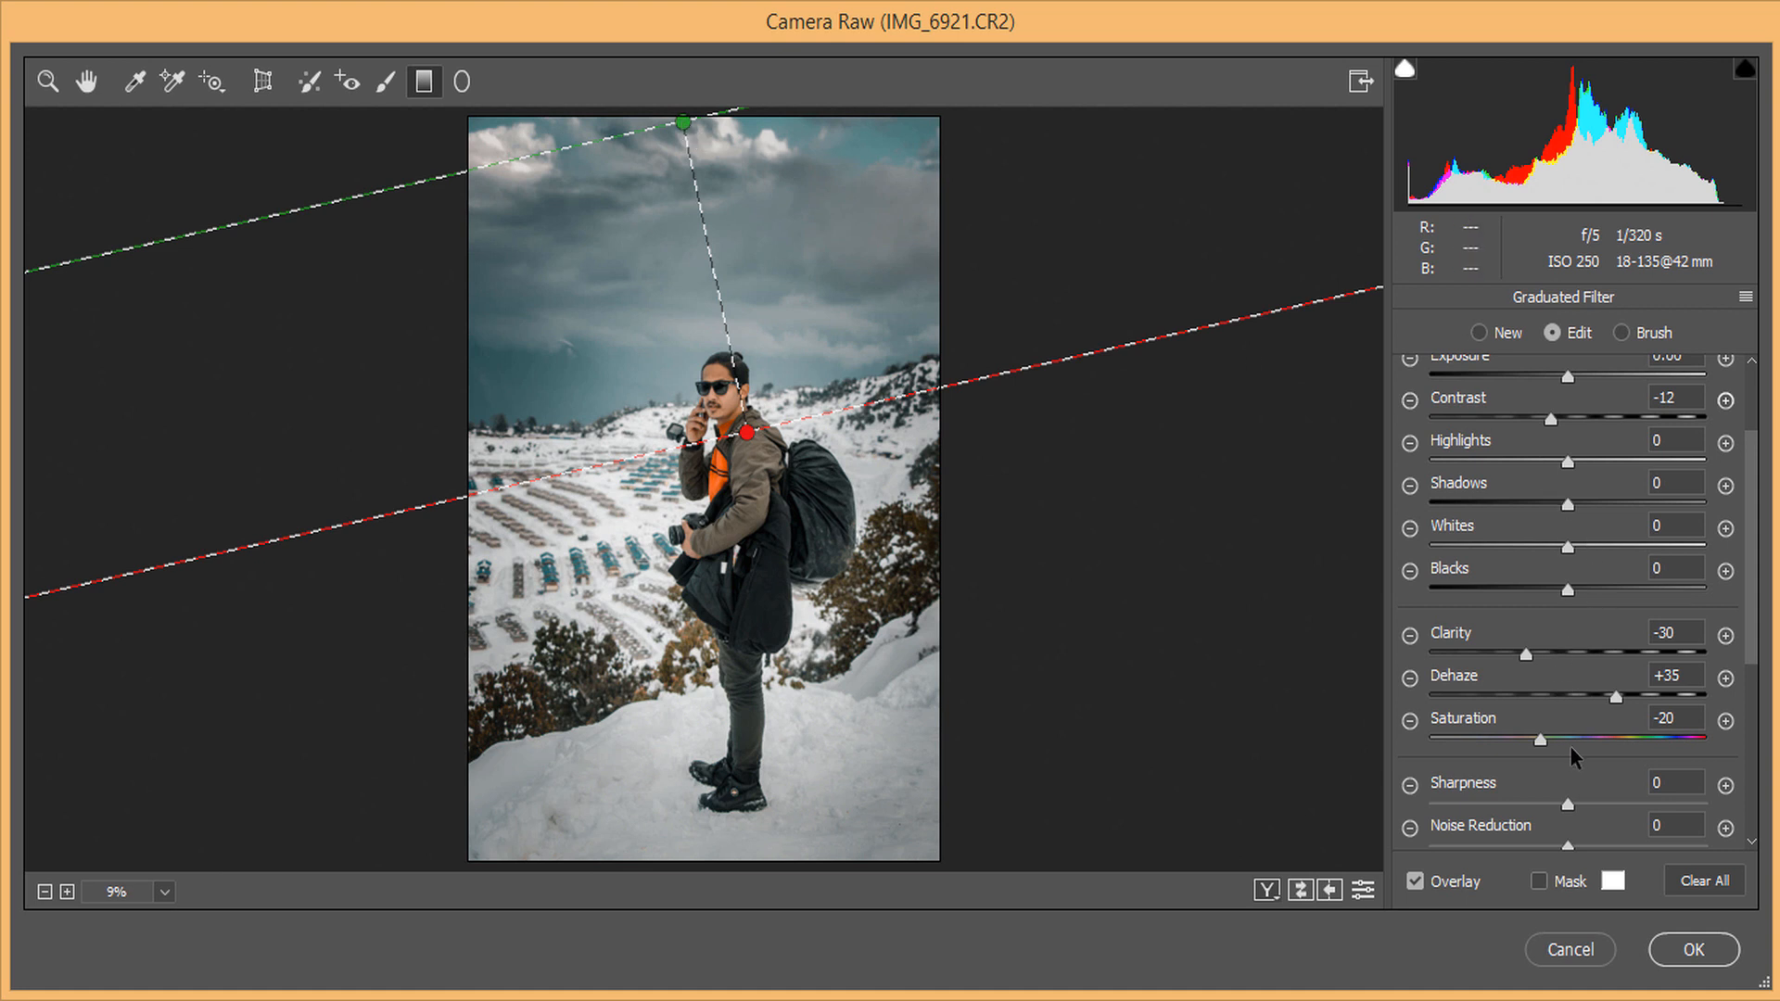
scroll(1548, 546, up, 2)
drag(1567, 529, 1585, 530)
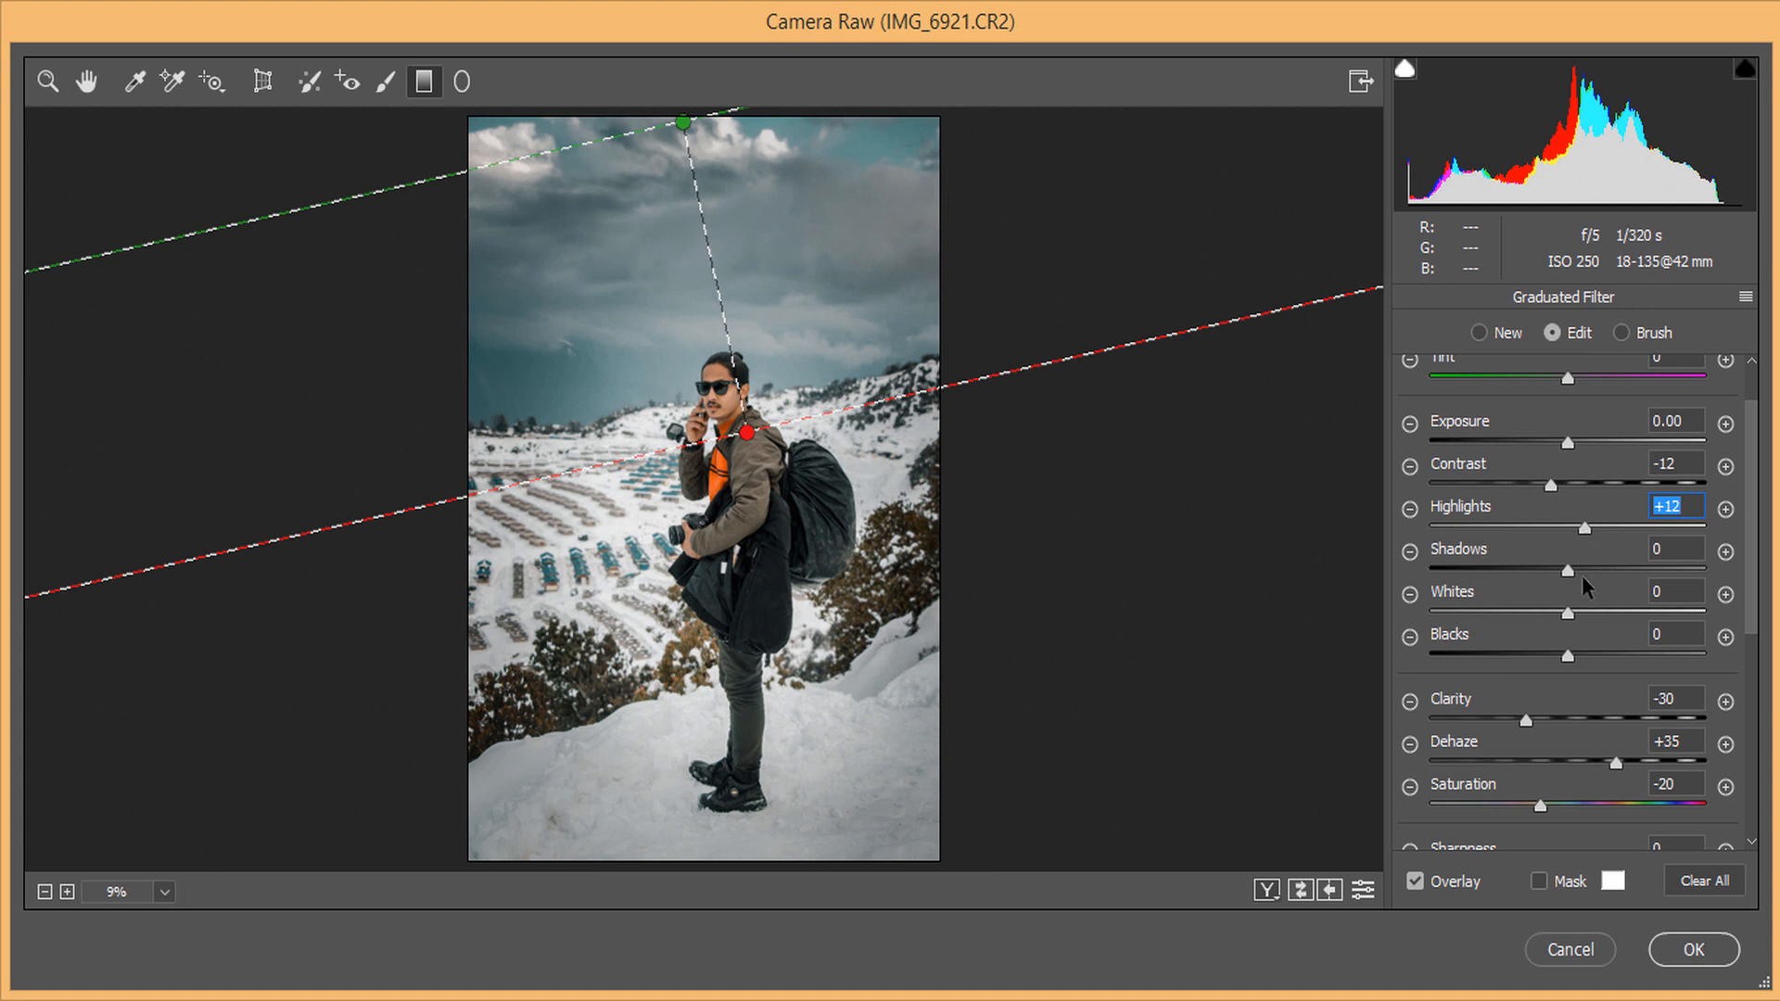
mouse_move(1567, 613)
mouse_down()
mouse_move(1587, 599)
mouse_move(1542, 603)
mouse_up()
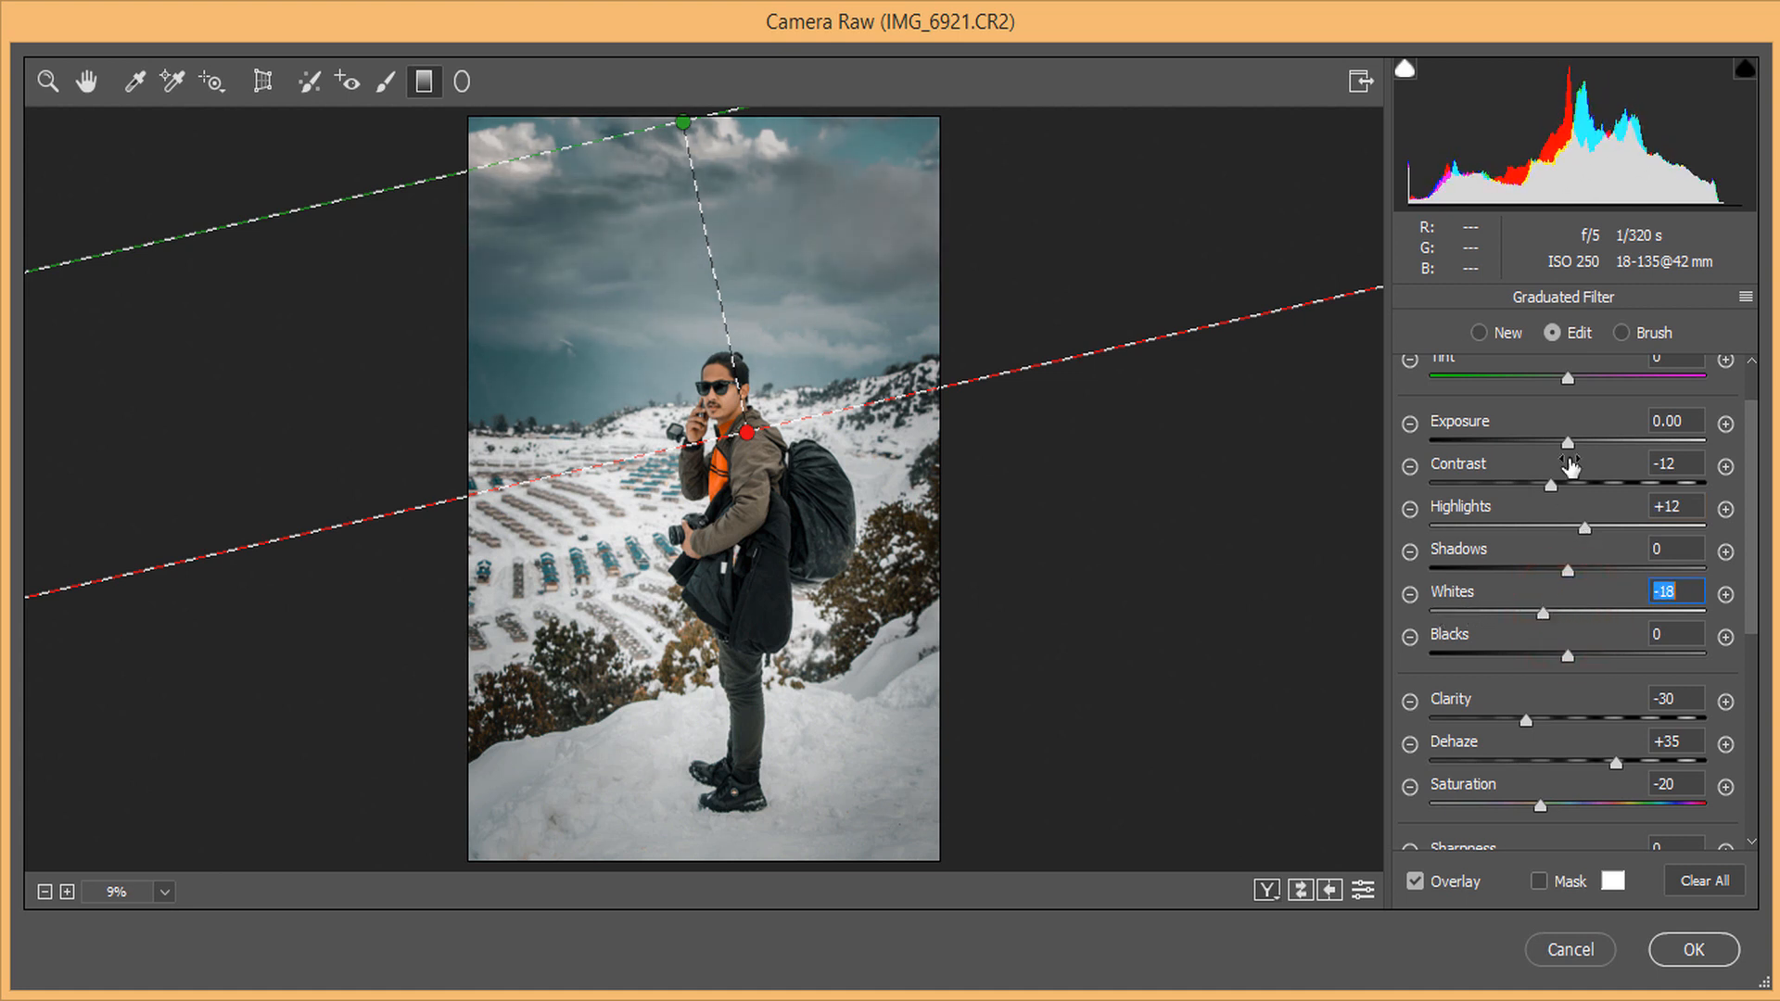
- Set the sky gradient's Dehaze to +9 and Clarity to 0, and keep only a slight negative Saturation
drag(1615, 762, 1591, 768)
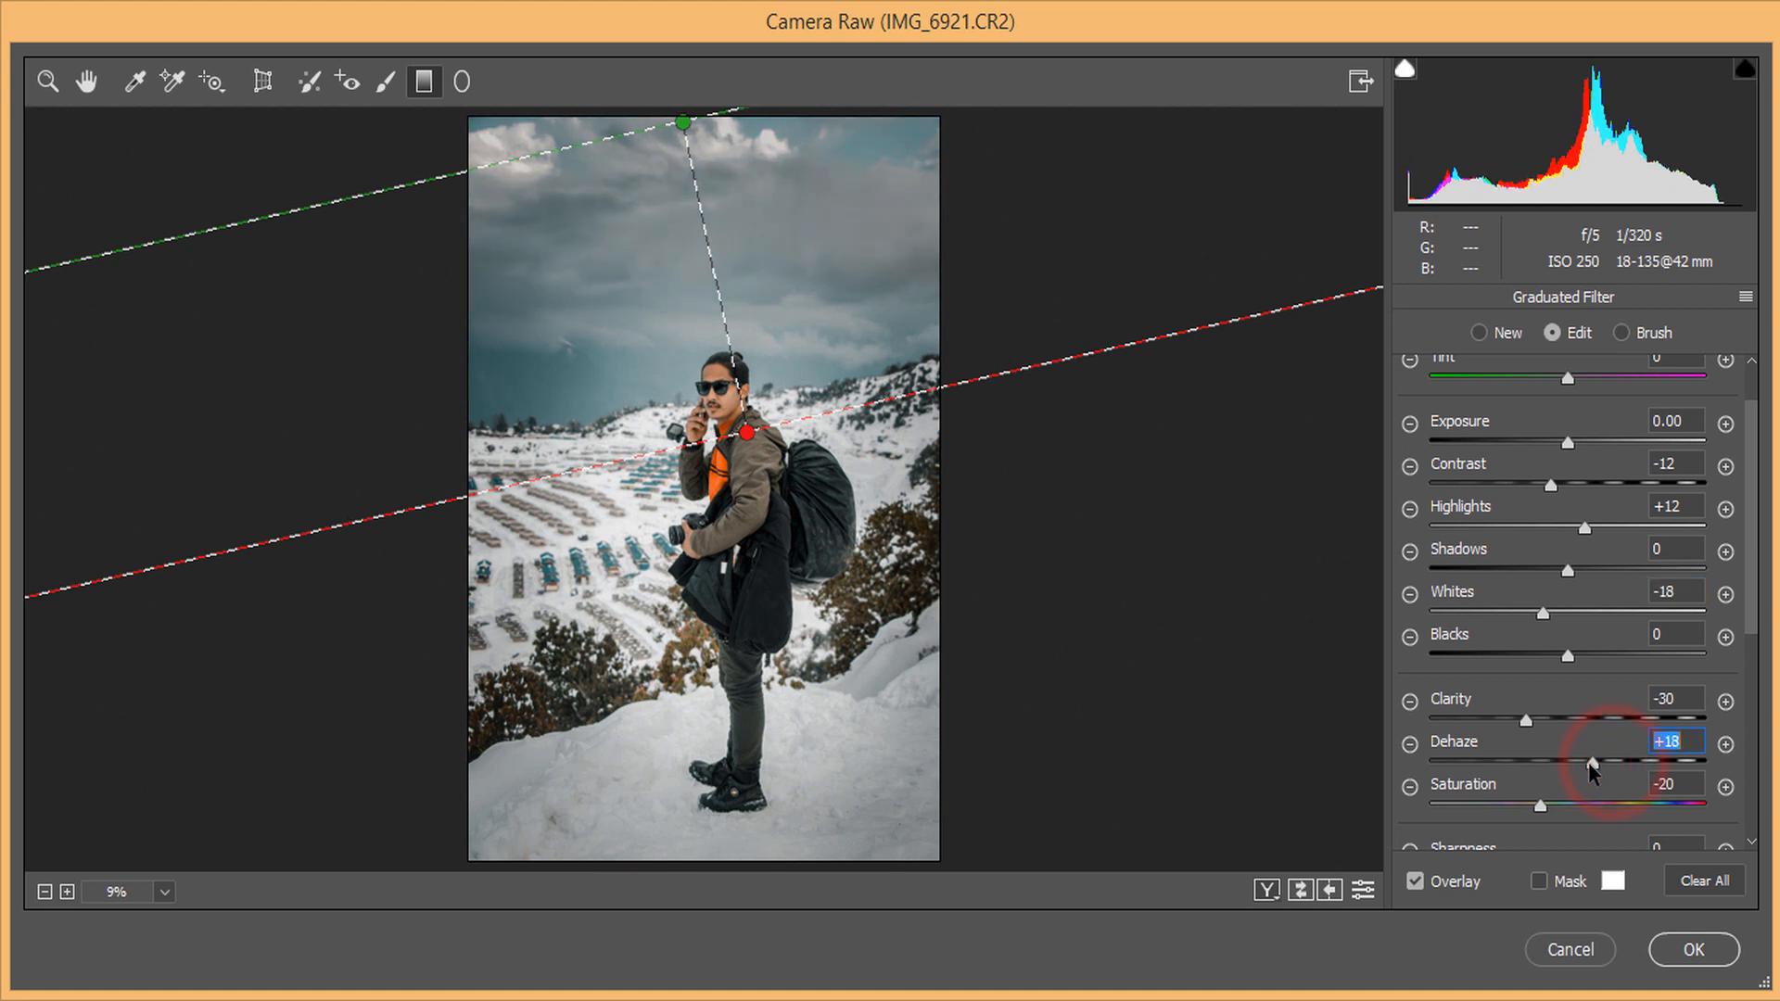
double_click(1526, 720)
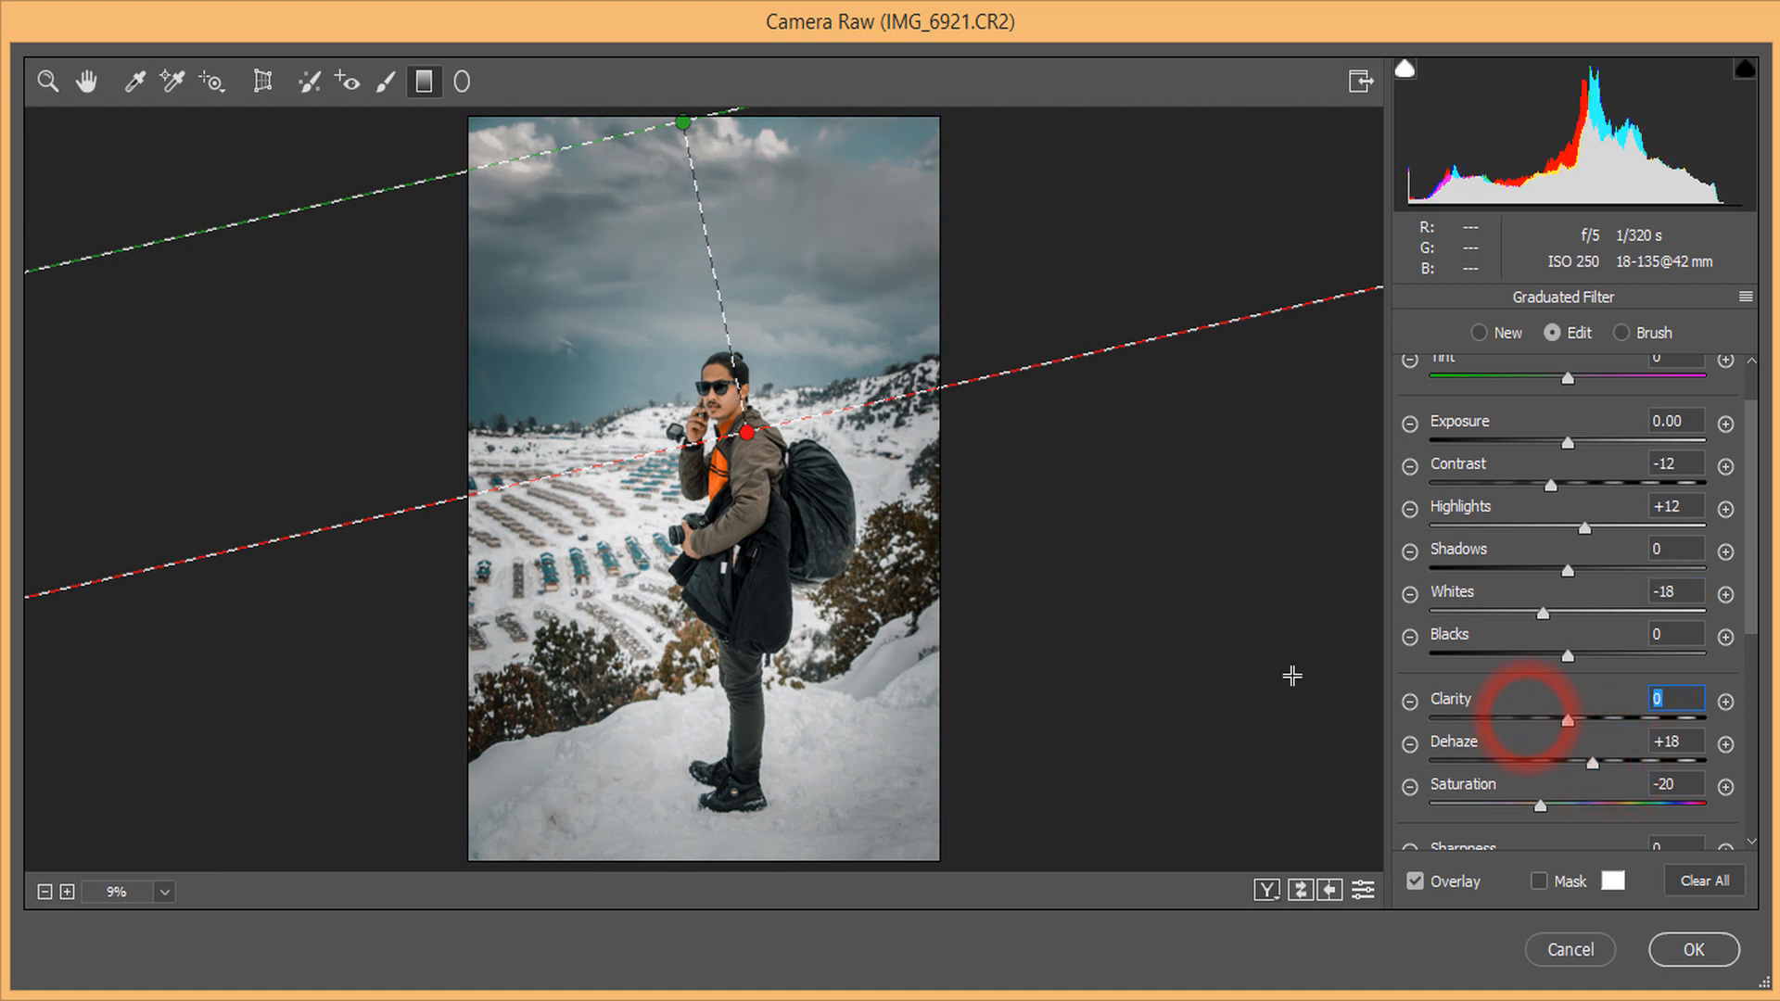
drag(1593, 762, 1579, 762)
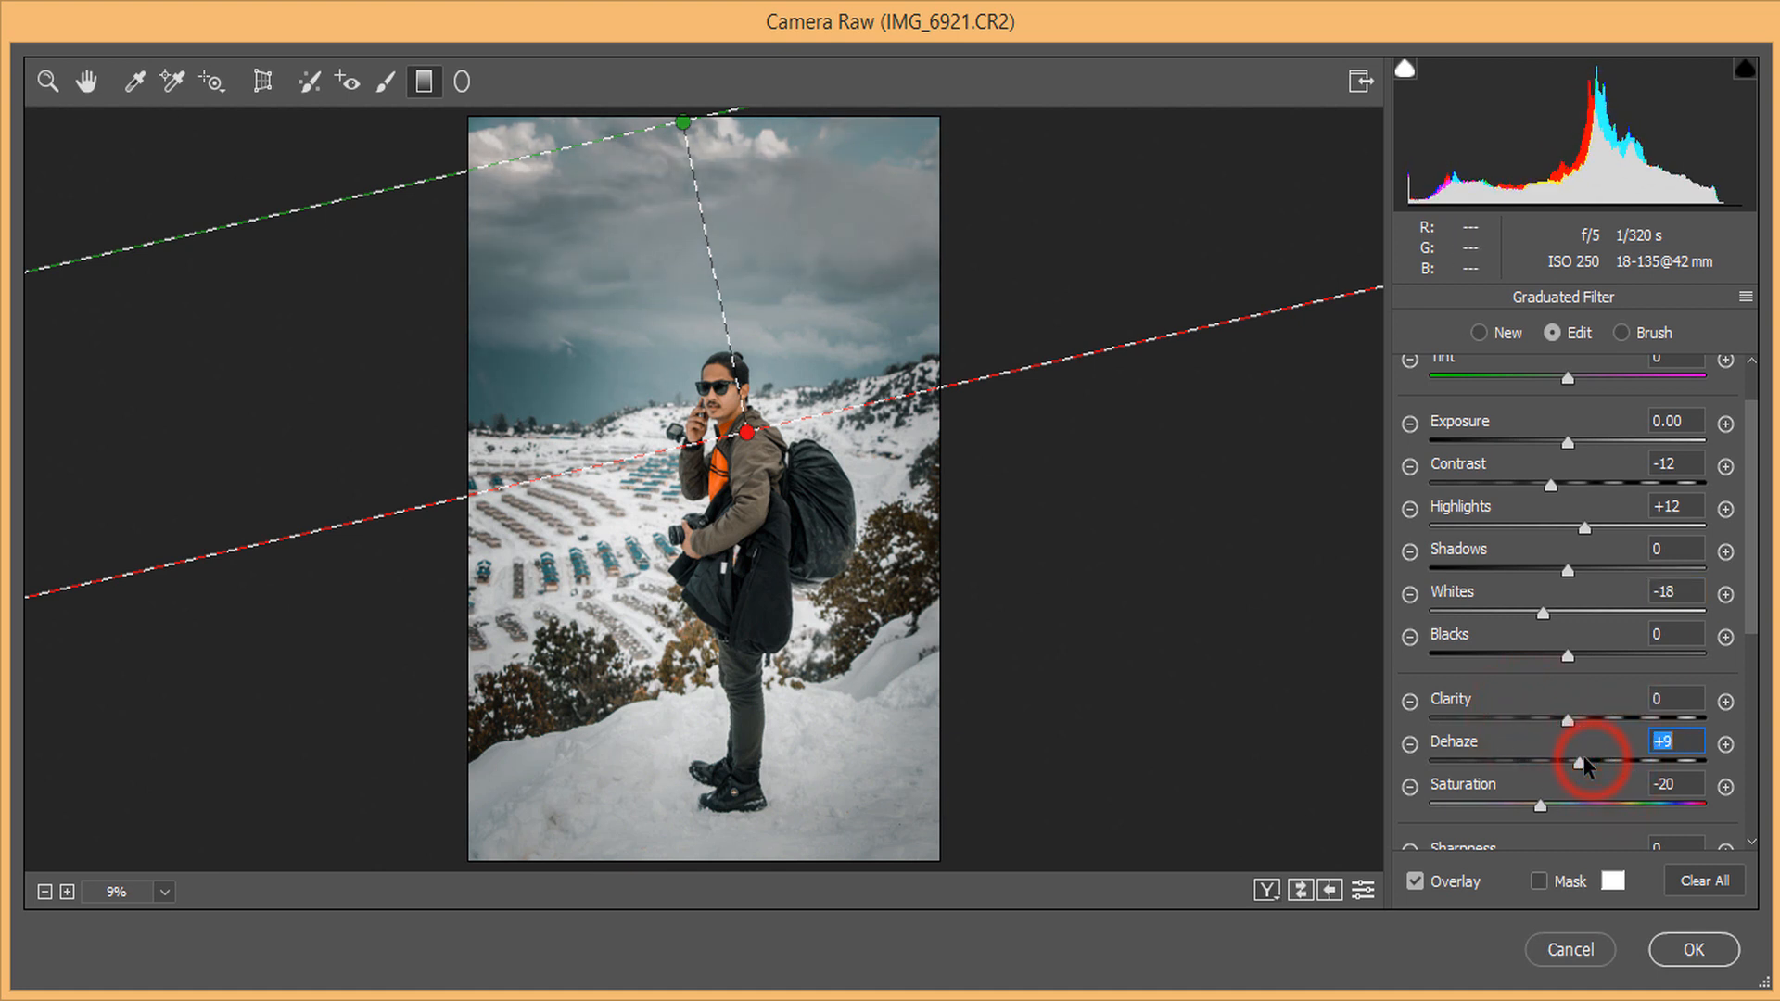
double_click(1520, 803)
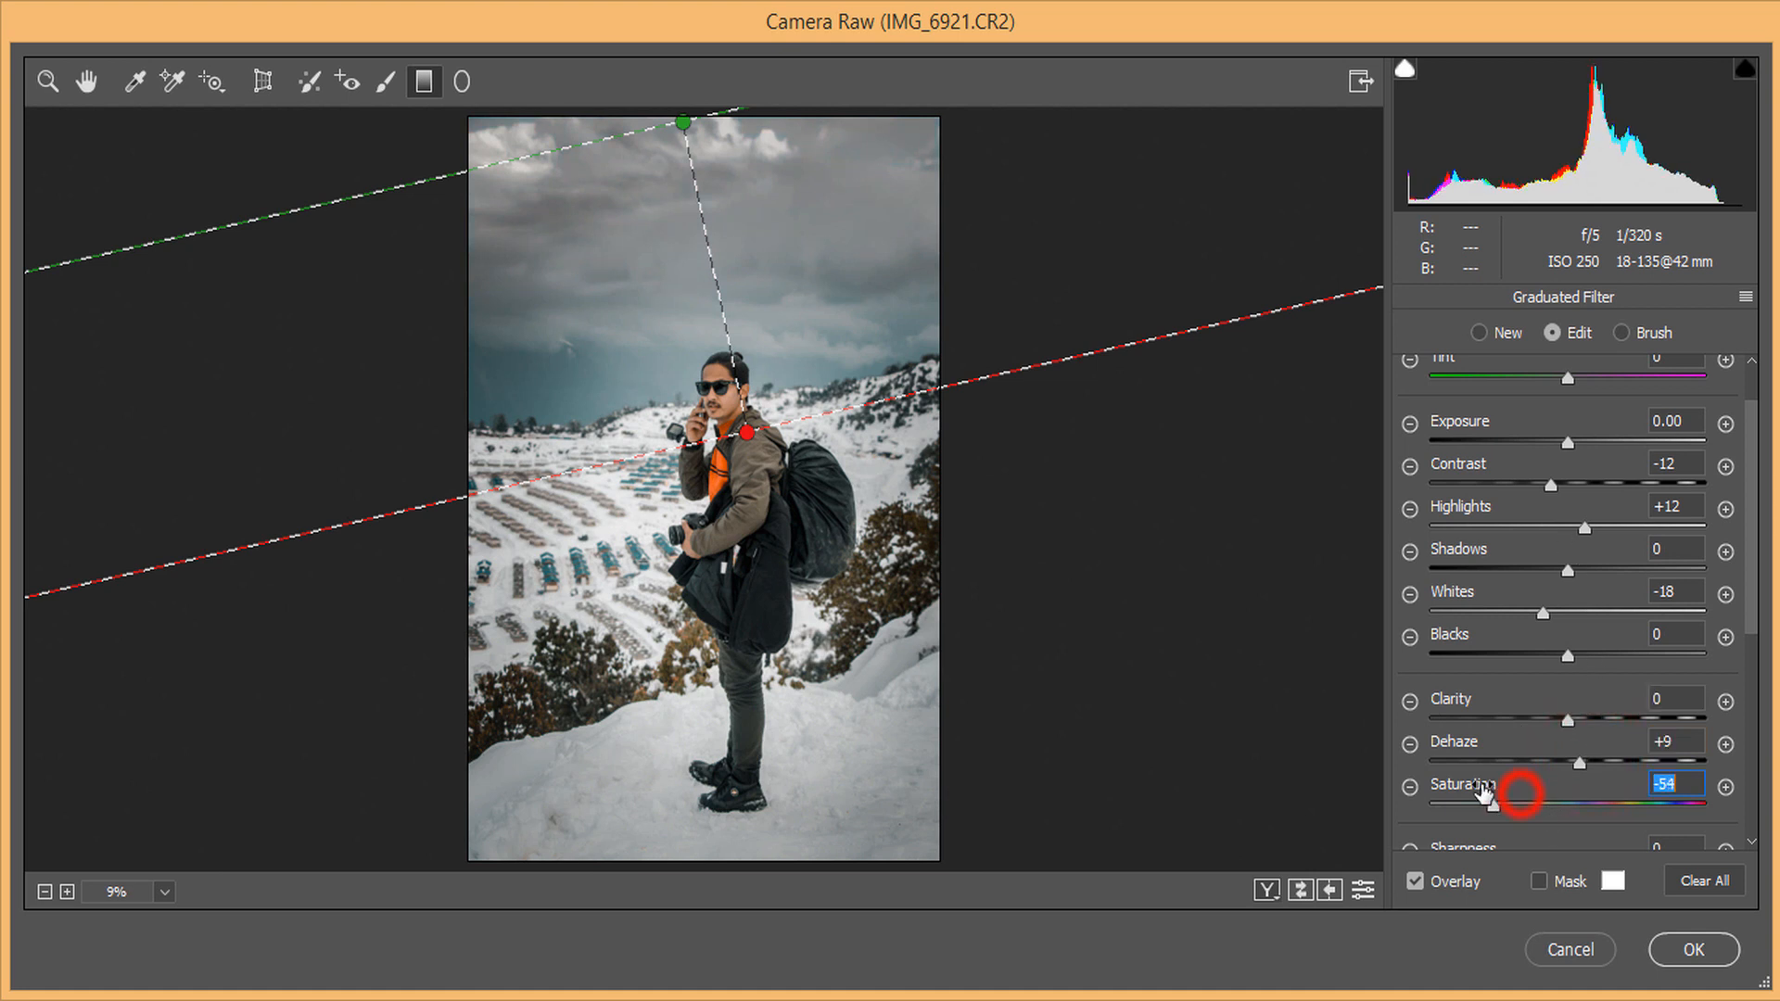
mouse_move(1569, 803)
mouse_down()
mouse_move(1577, 787)
mouse_move(1556, 794)
mouse_up()
- Leave the Graduated Filter and apply the Camera Raw adjustments to the layer
click(47, 80)
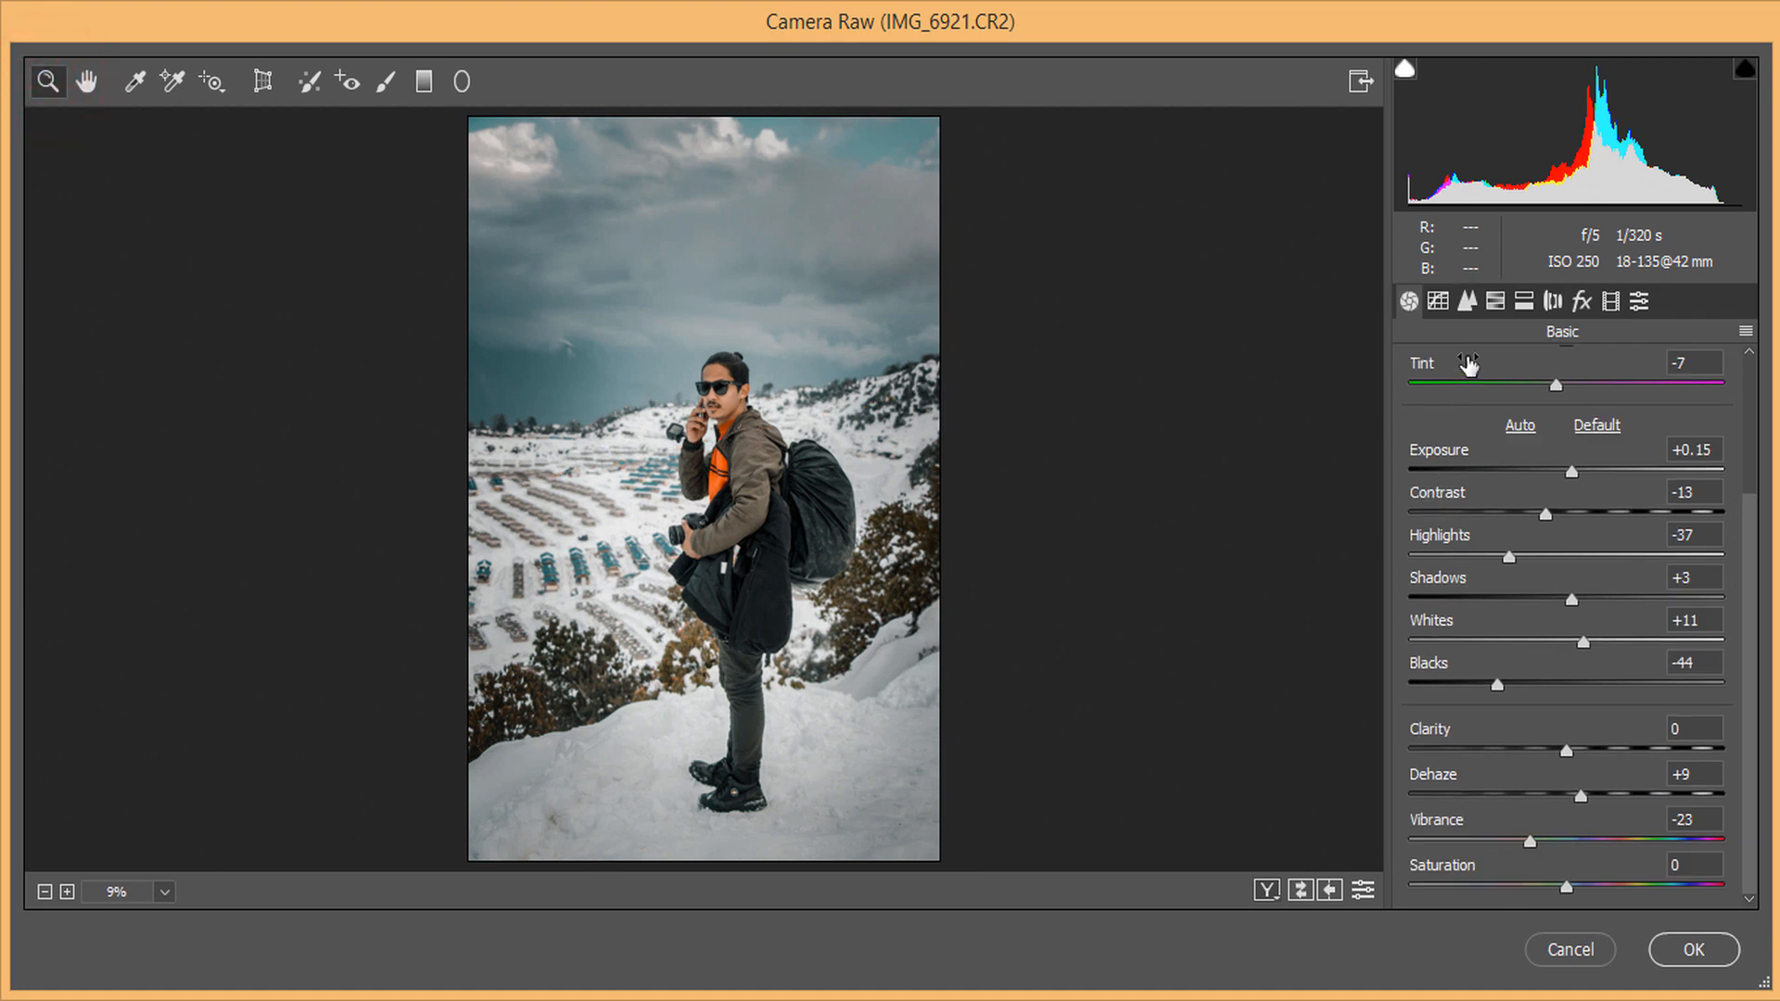
scroll(1488, 471, up, 4)
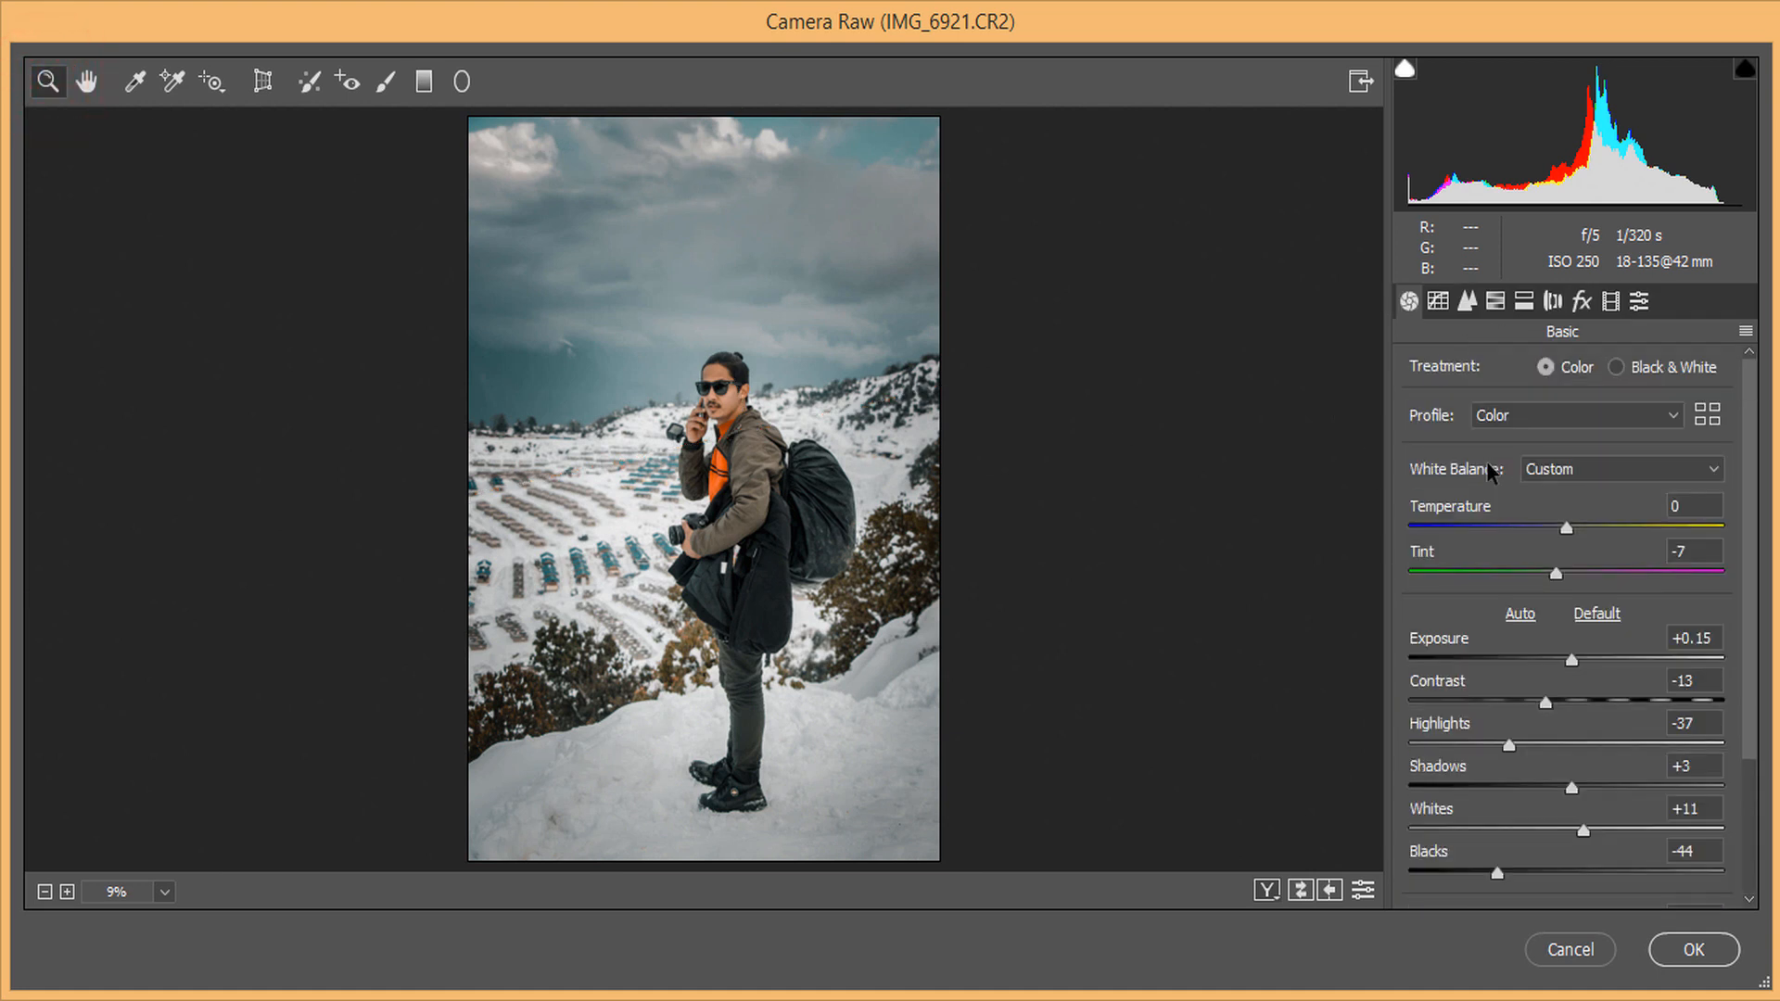
click(1706, 943)
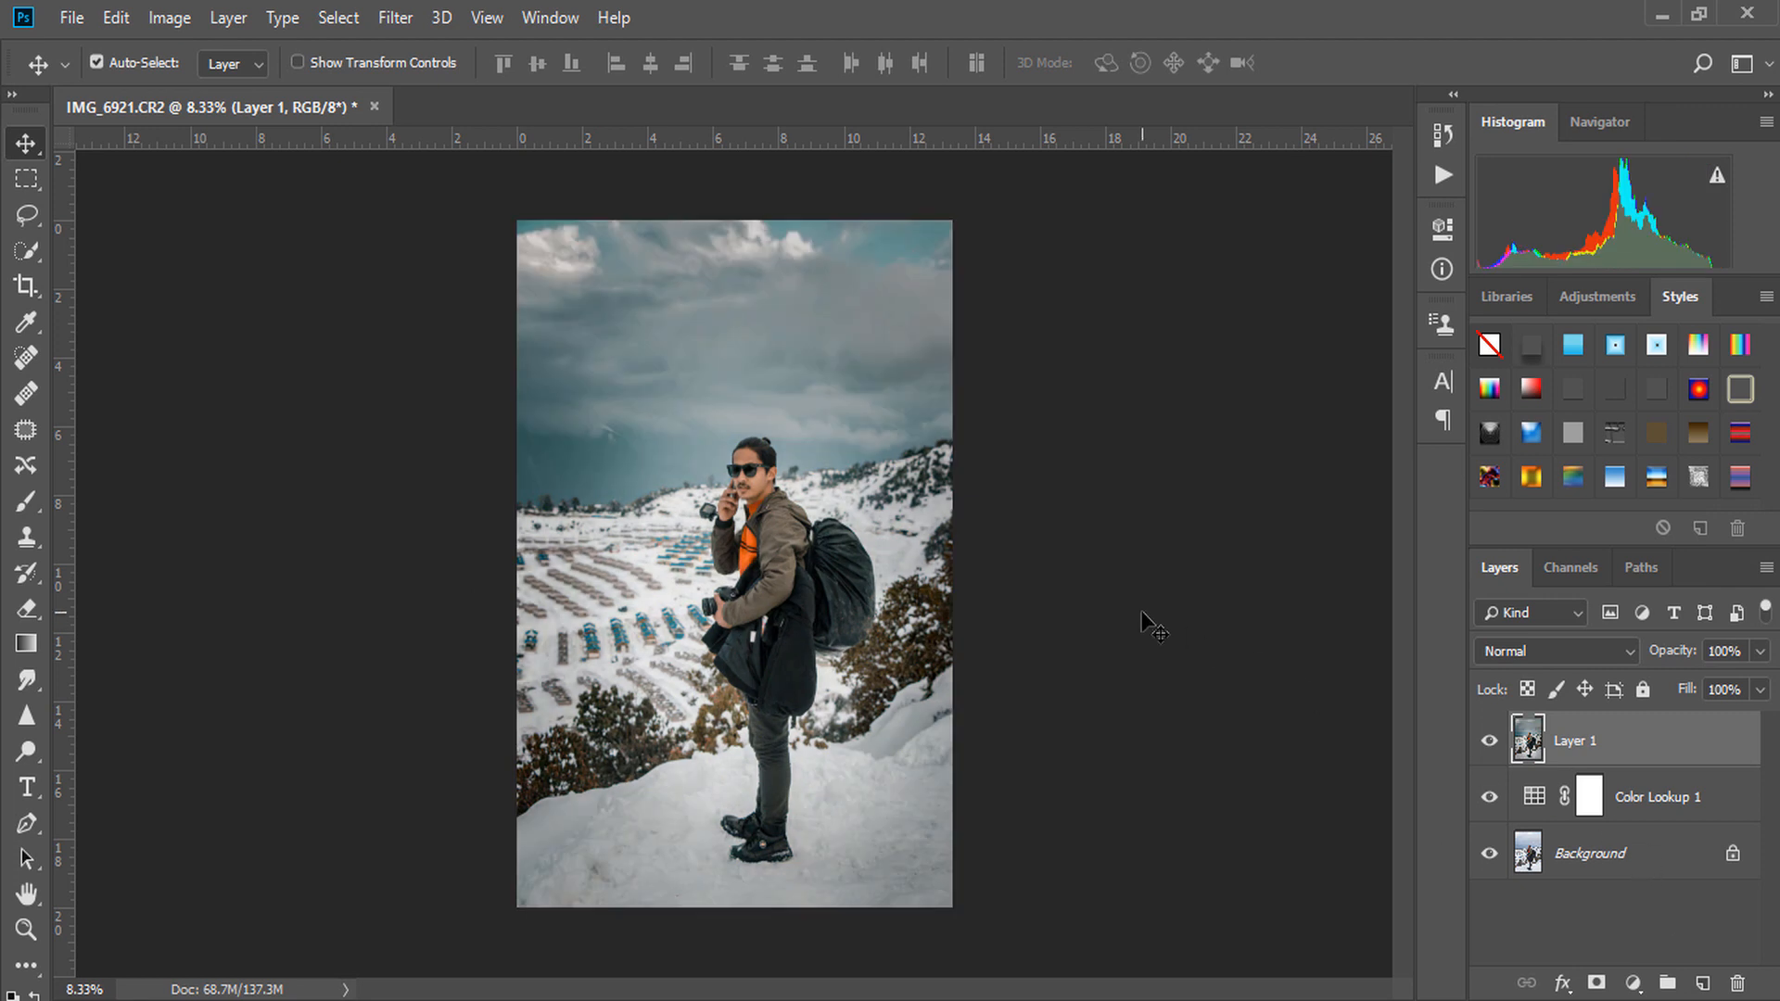
- Add a Selective Color adjustment layer and slightly adjust the Black amount of its Blacks range
click(1633, 983)
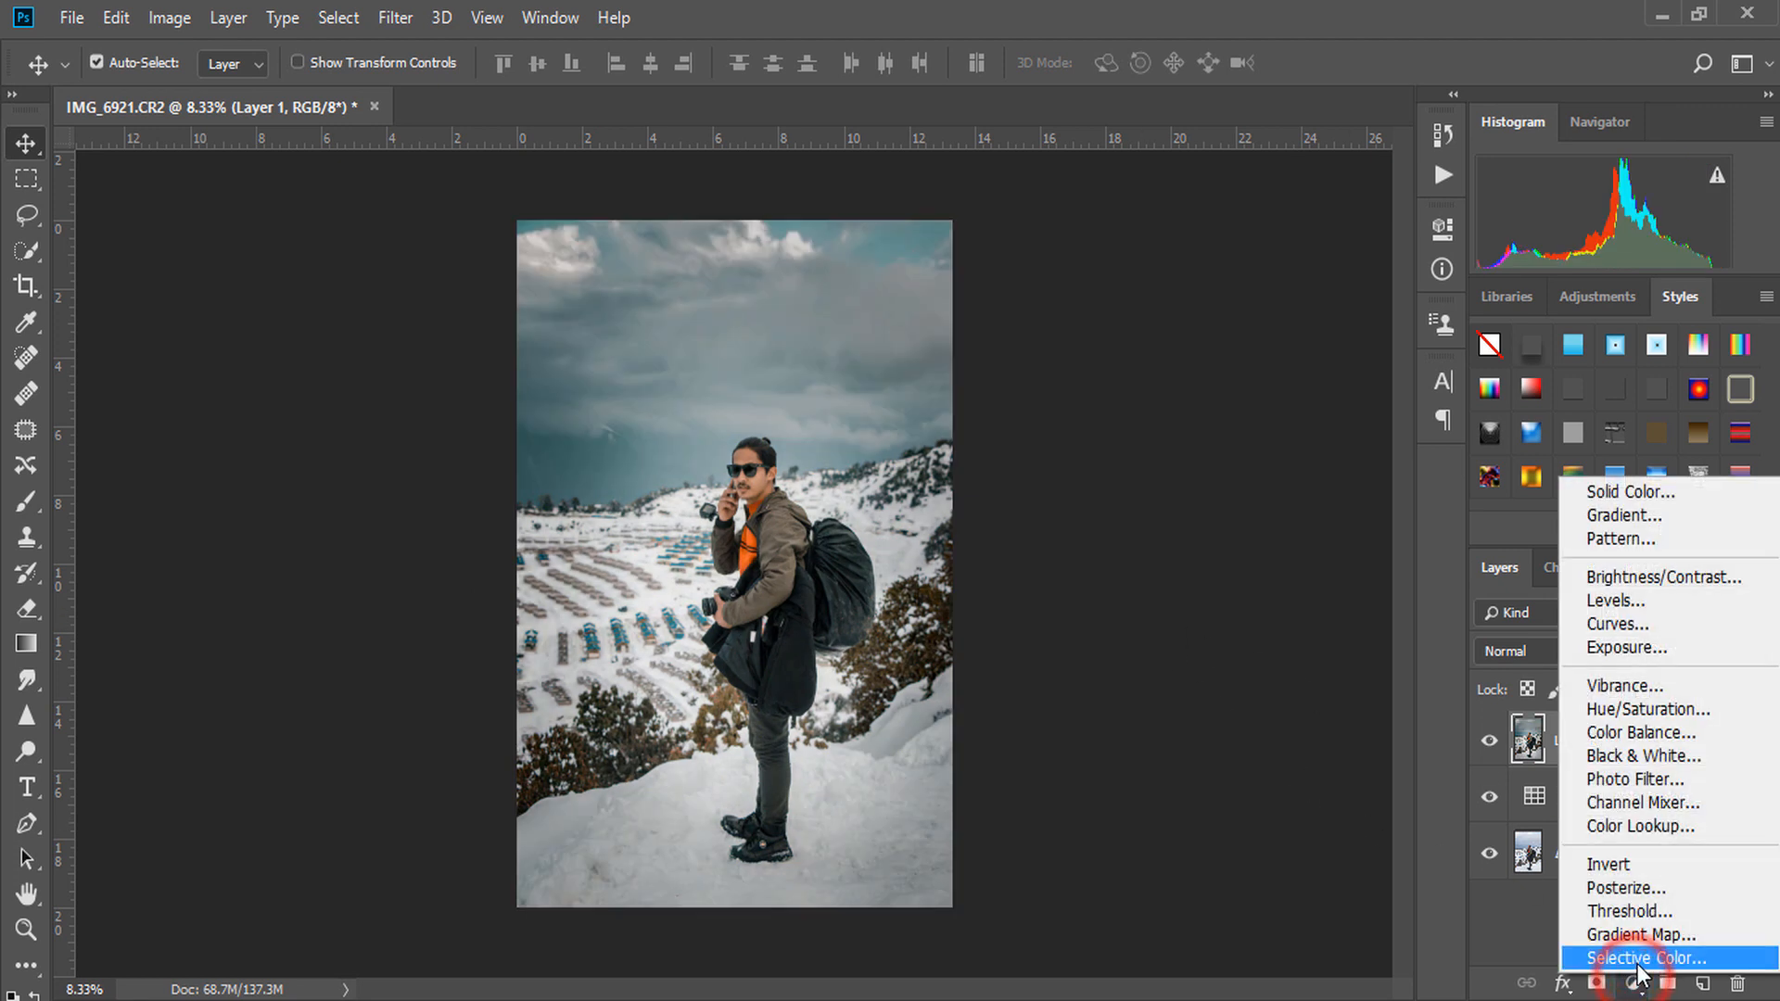
click(1636, 960)
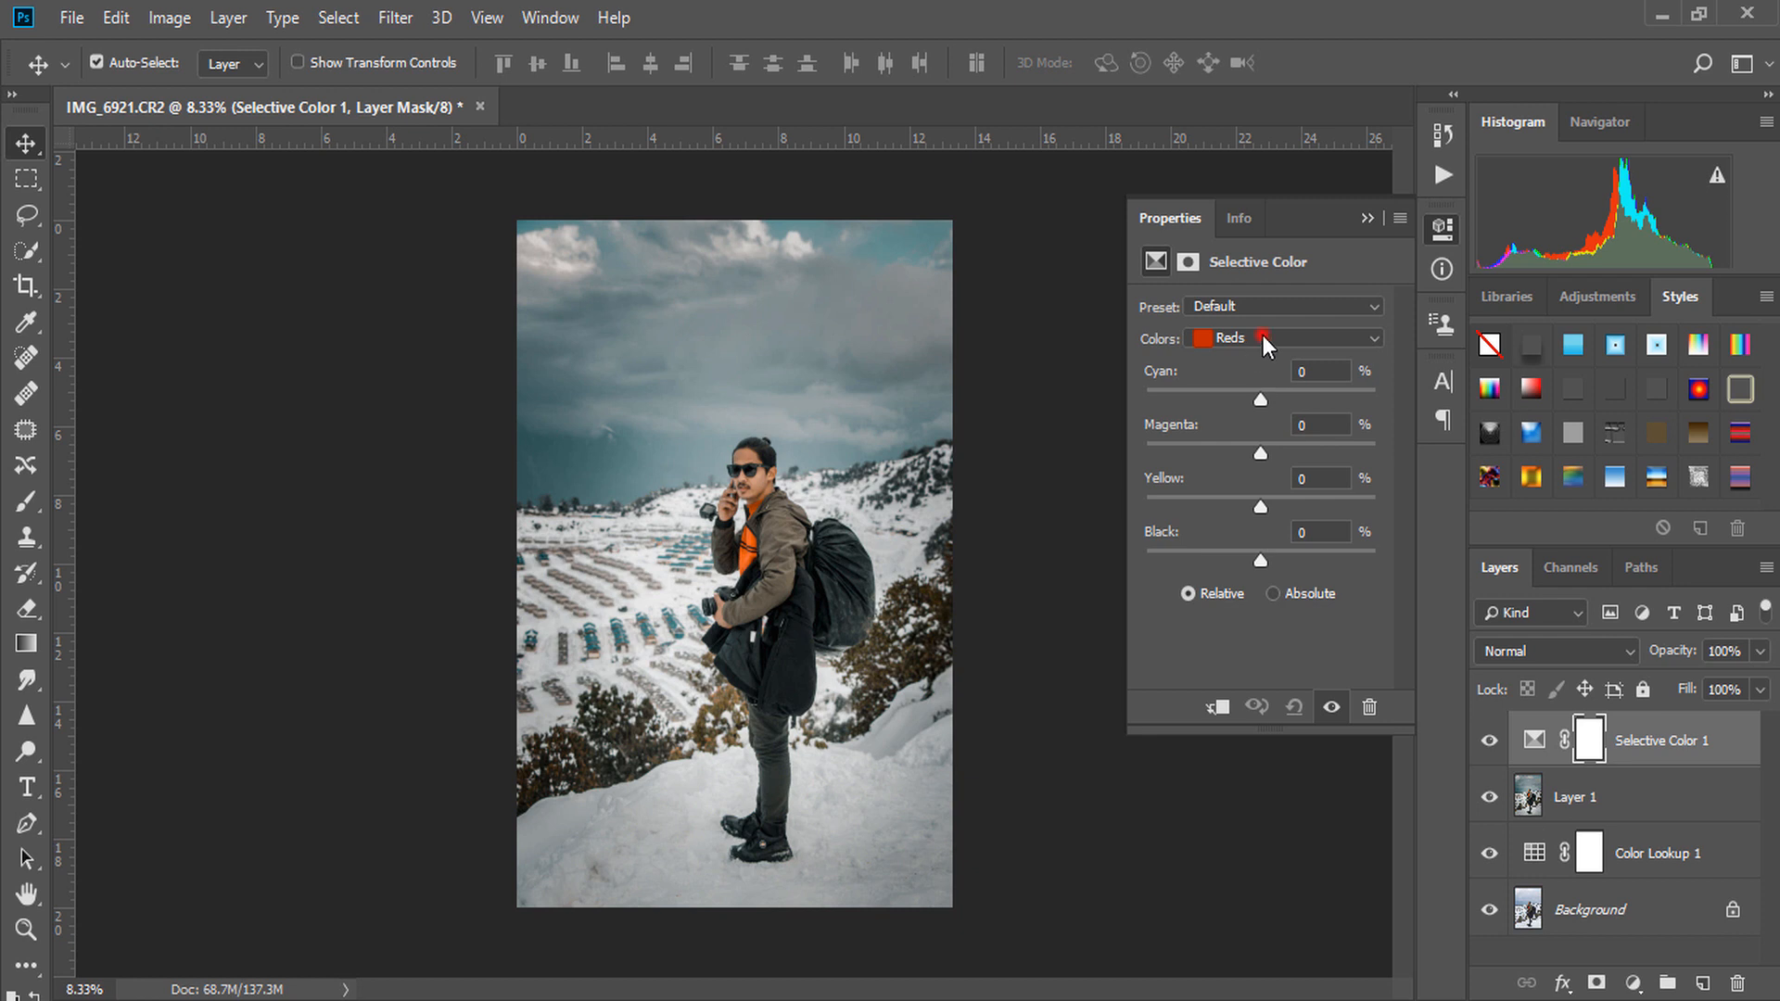
click(1262, 337)
click(1253, 536)
drag(1257, 560, 1259, 560)
click(1324, 531)
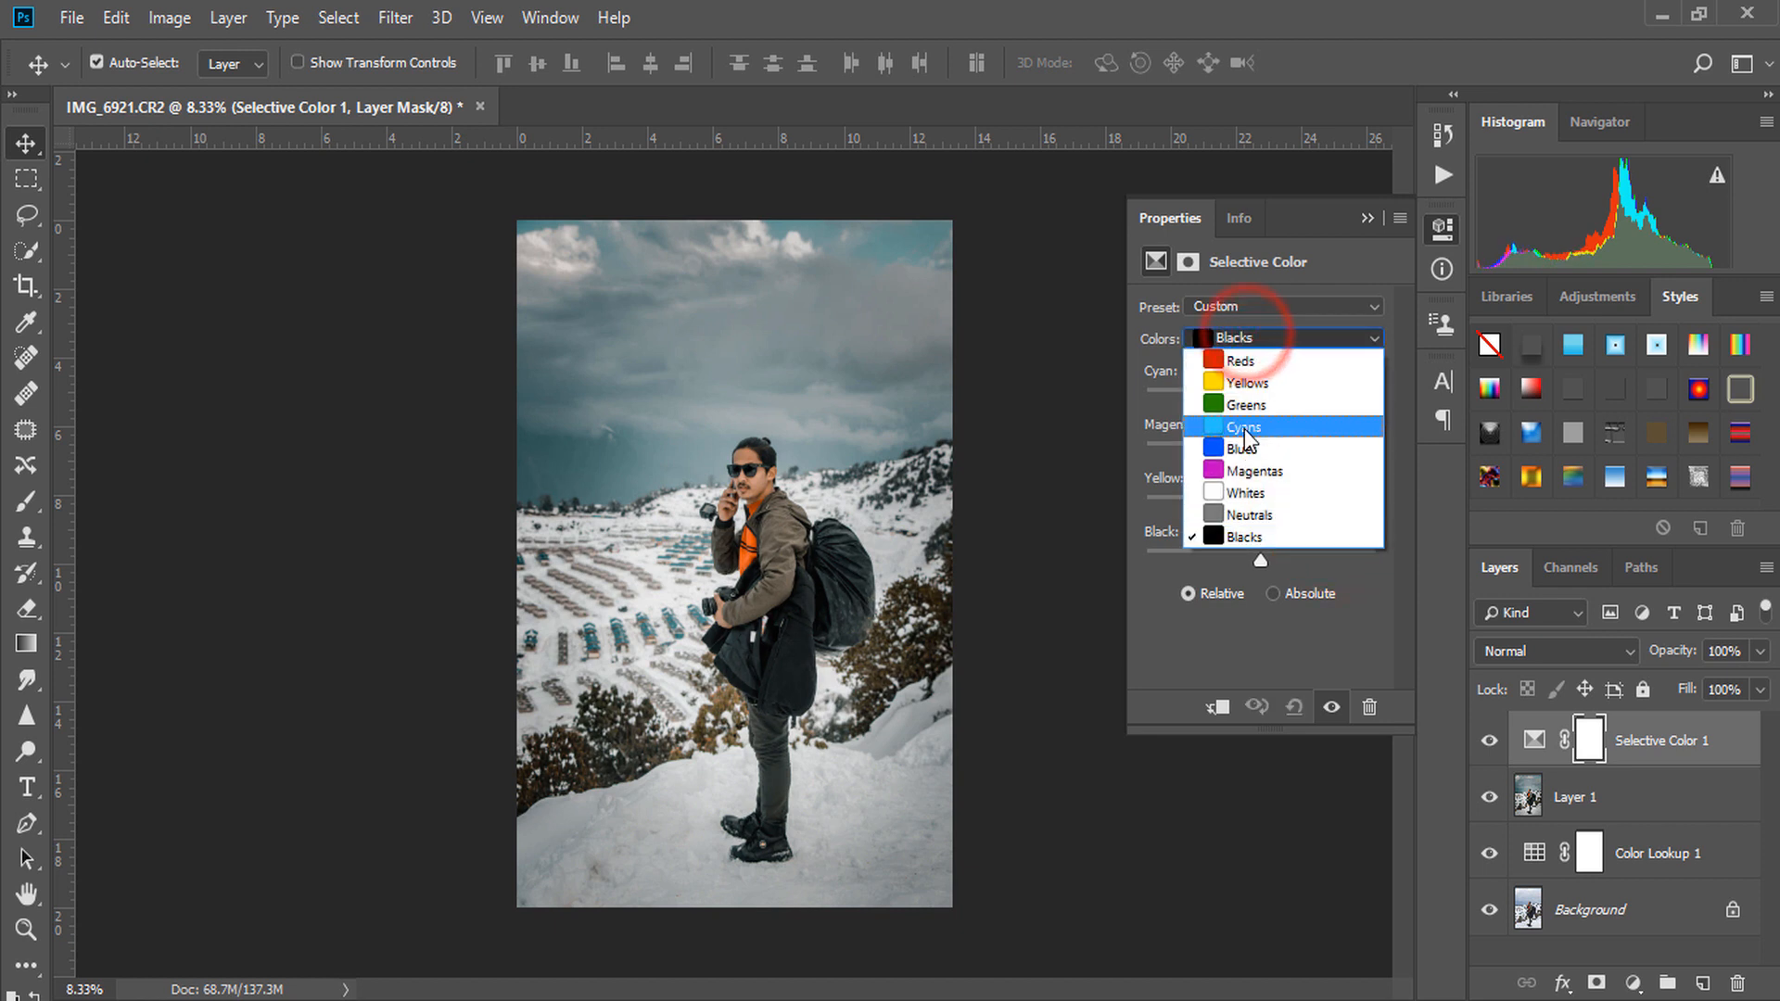
- Set the Cyans range of the Selective Color layer to Cyan -20, Magenta -8 and Black +43
click(1245, 428)
drag(1268, 397, 1174, 406)
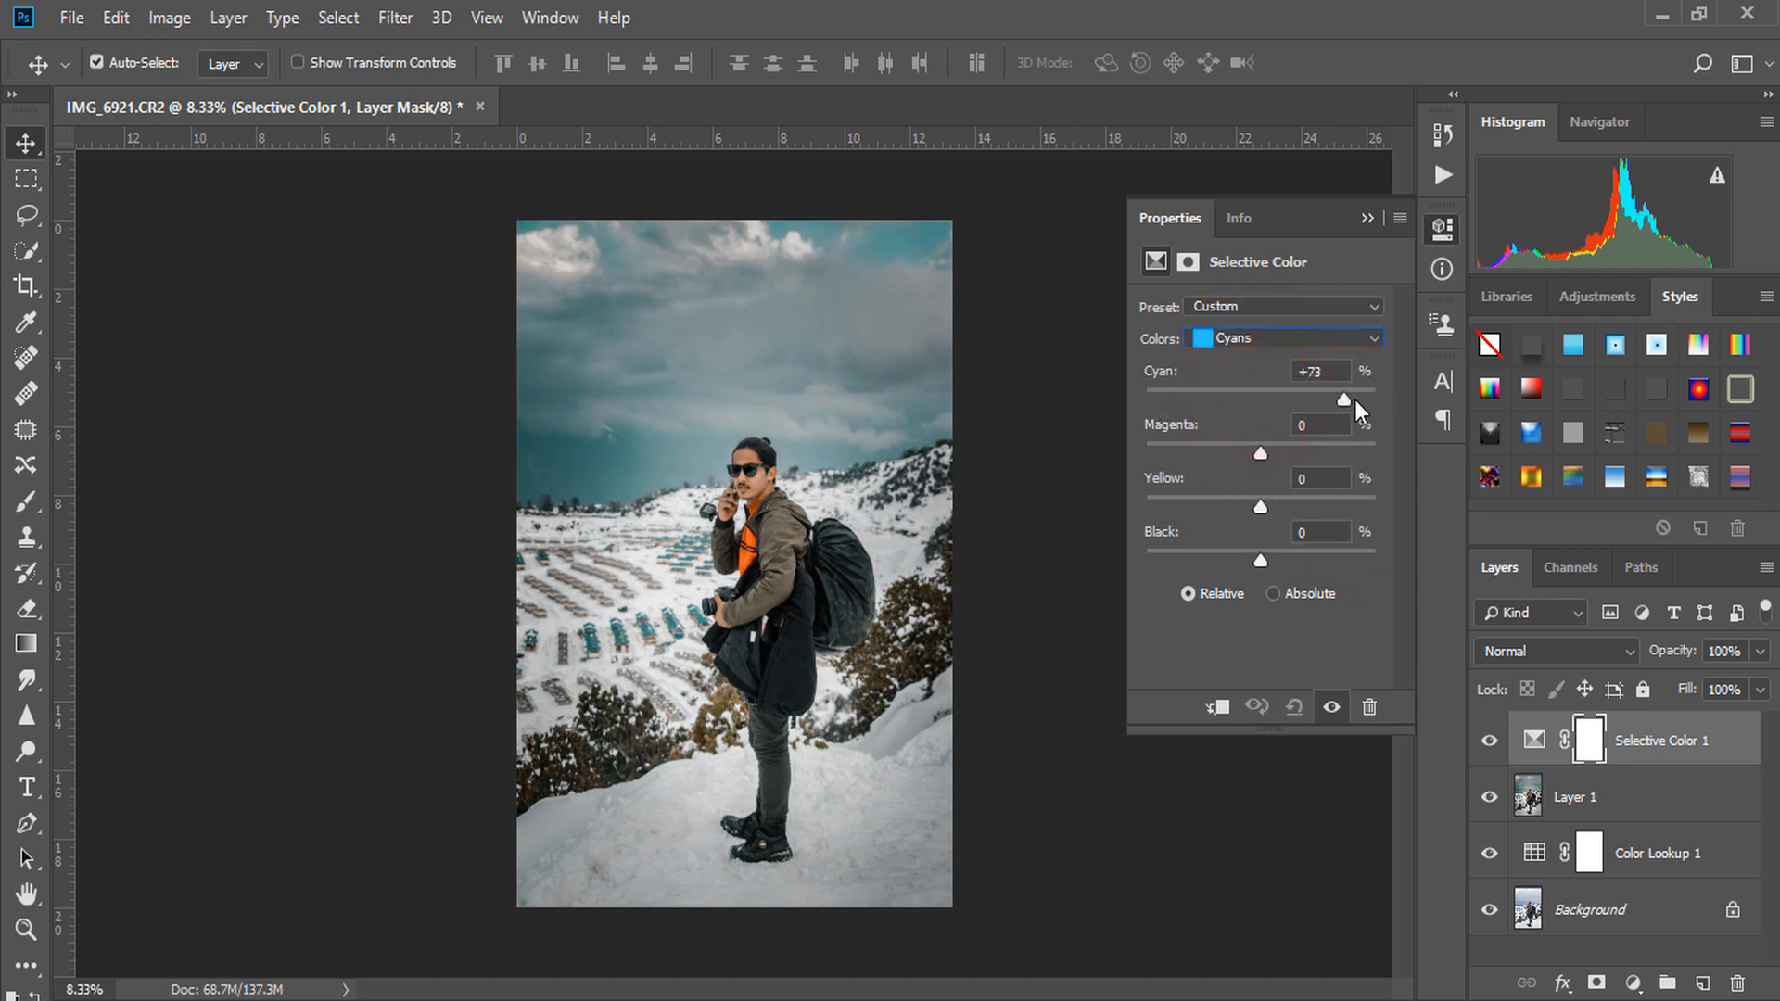
drag(1355, 401, 1242, 456)
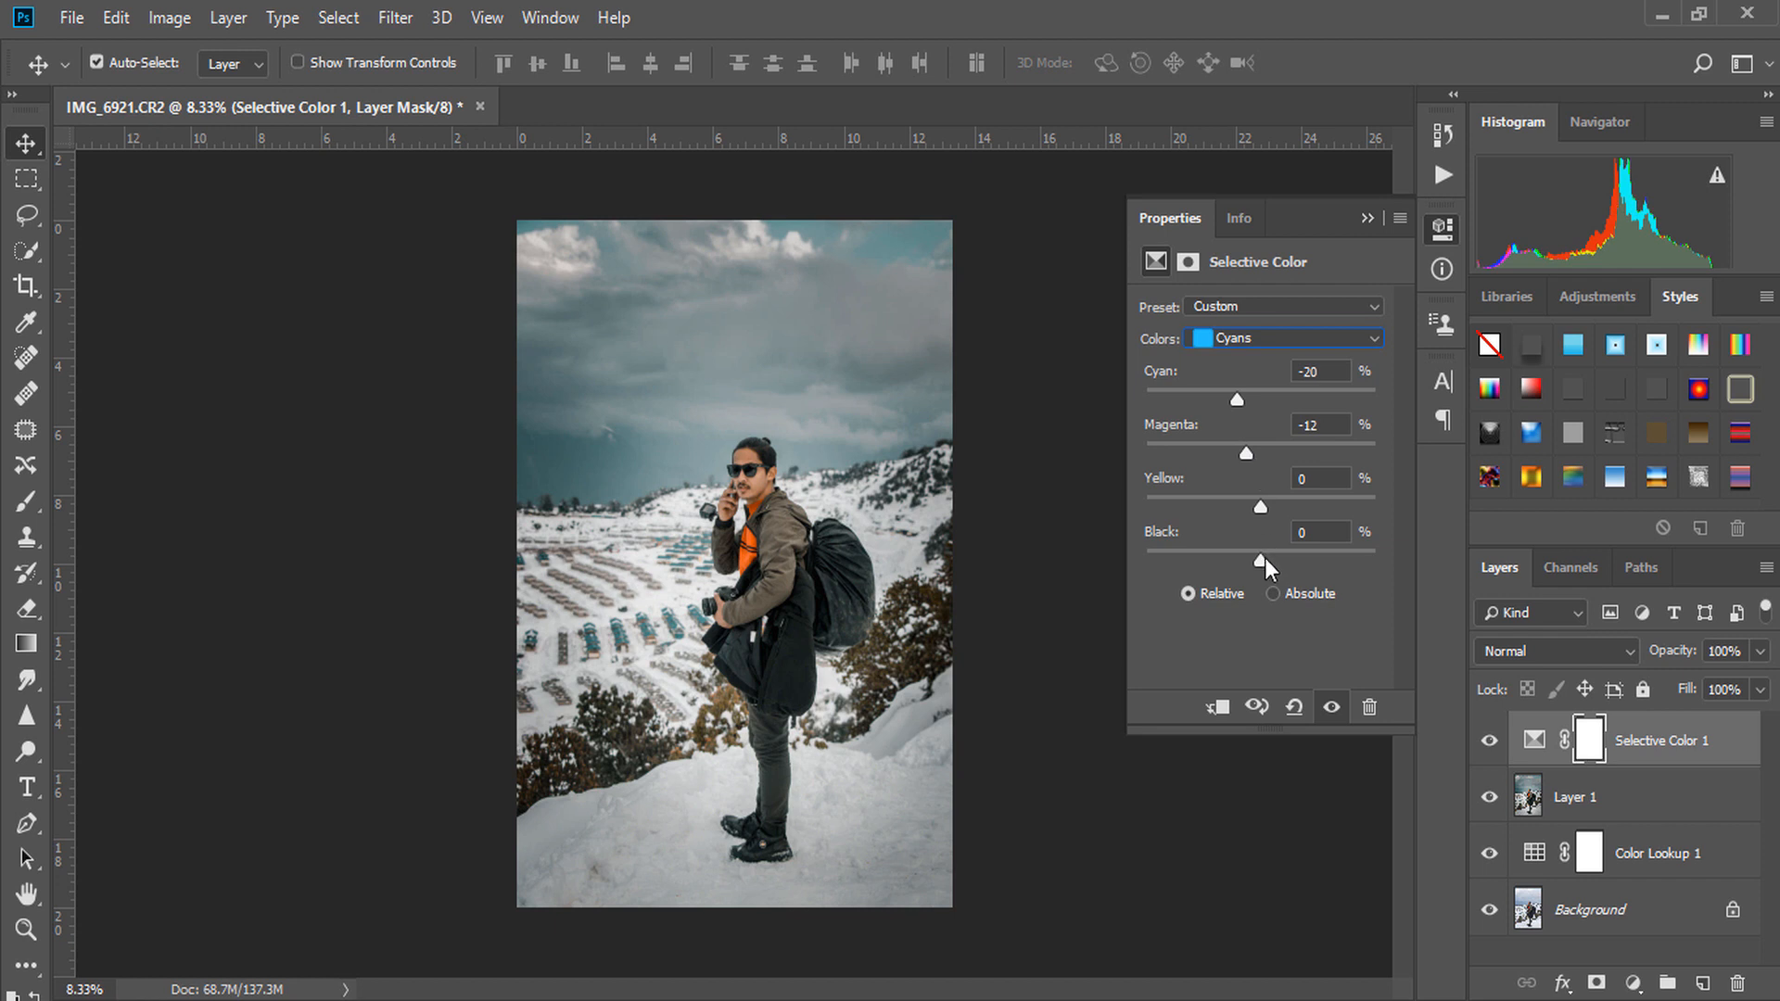
drag(1259, 559, 1349, 559)
mouse_move(1277, 458)
mouse_down()
mouse_move(1220, 458)
mouse_move(1251, 459)
mouse_up()
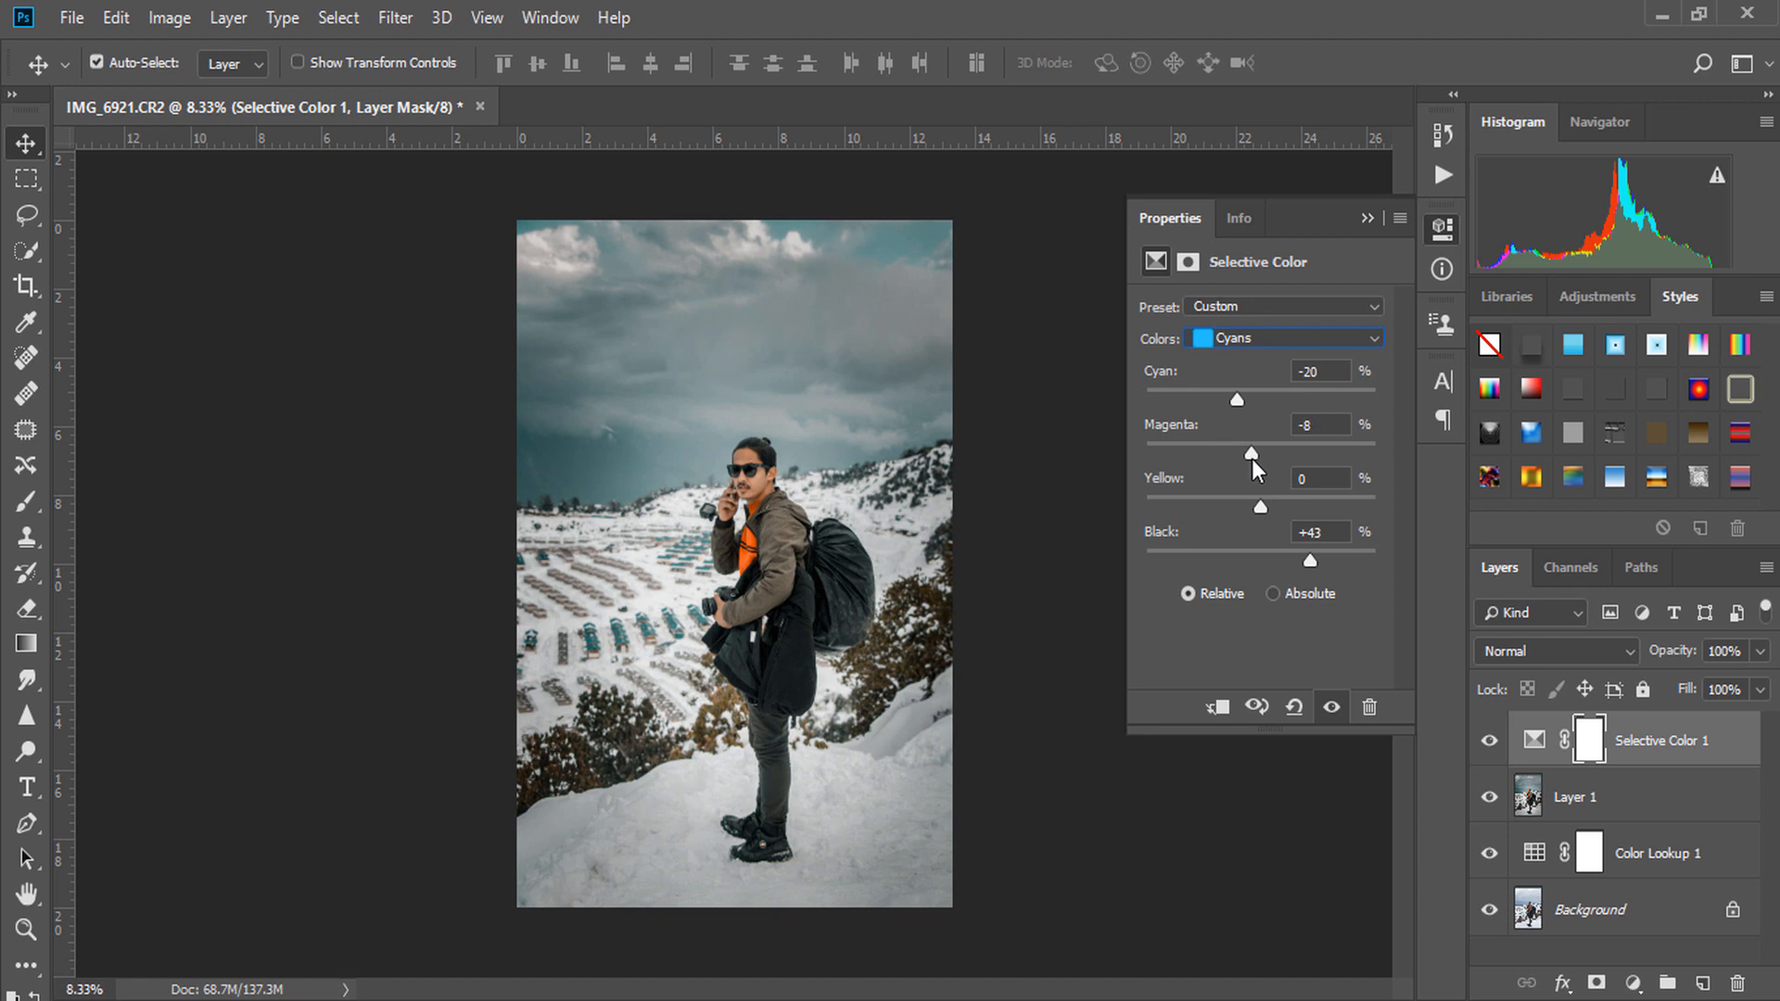
- Set the Neutrals range to Black +6, fine-tune its Cyan amount, and close the Selective Color settings
click(1286, 339)
click(1242, 507)
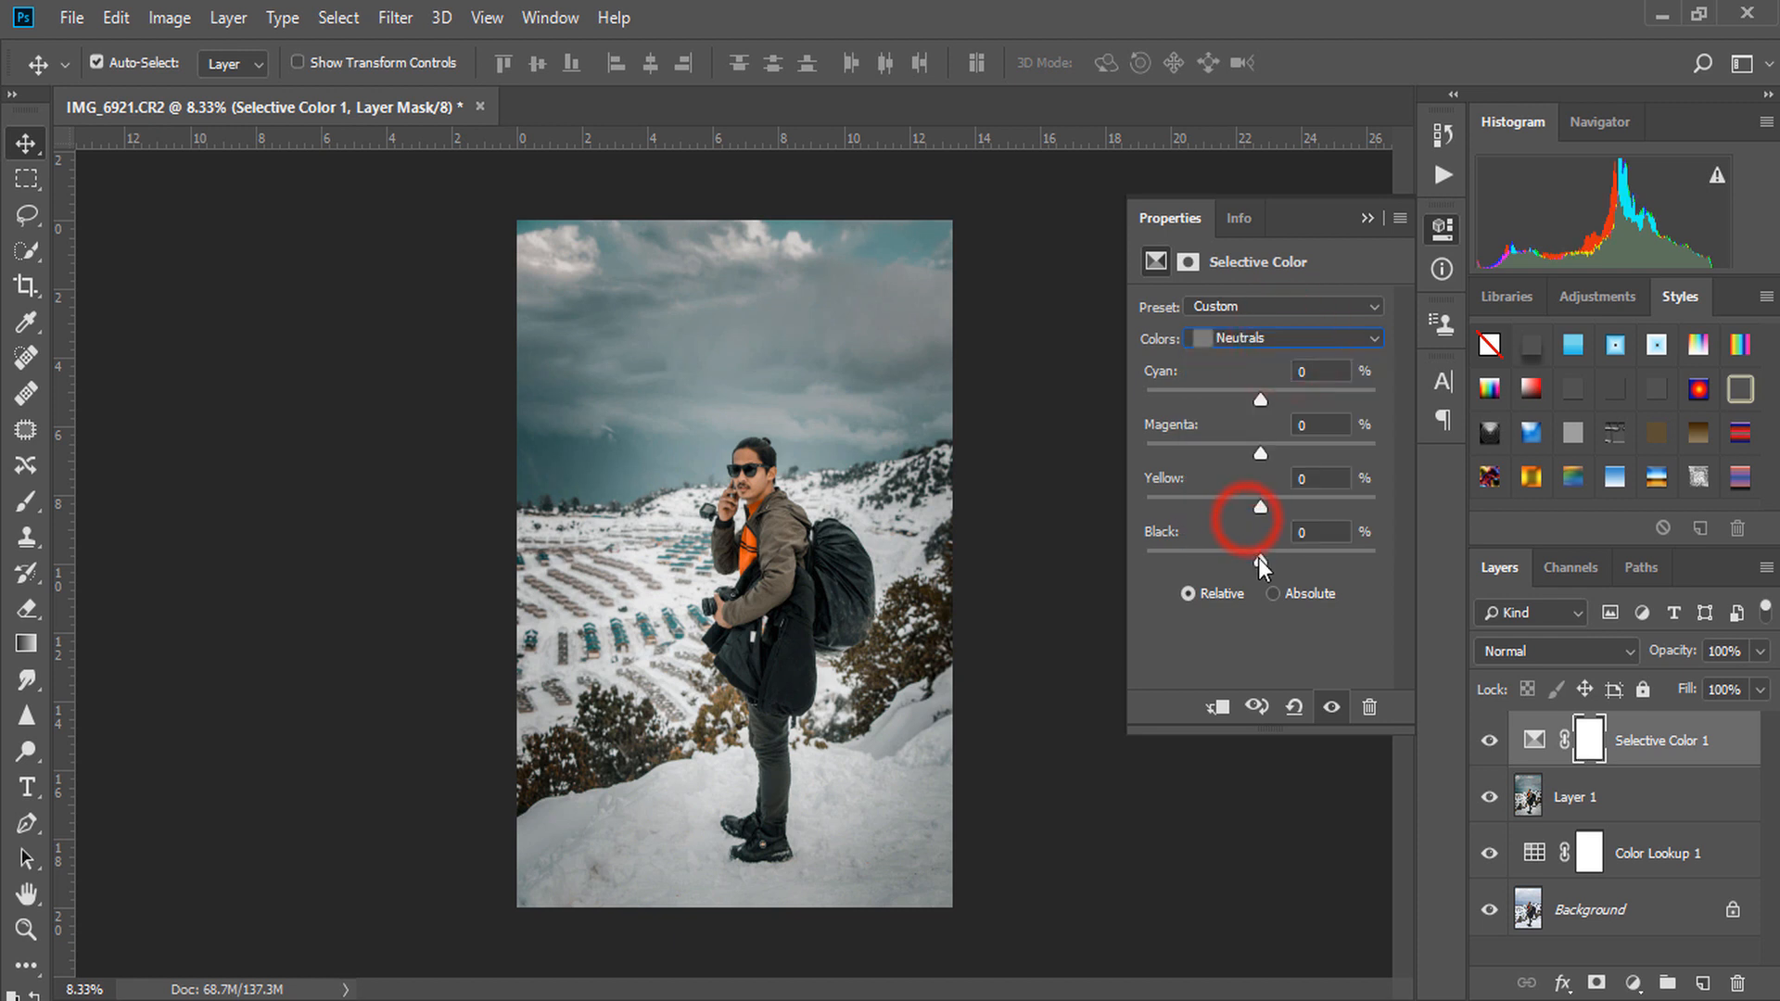
drag(1259, 558, 1270, 555)
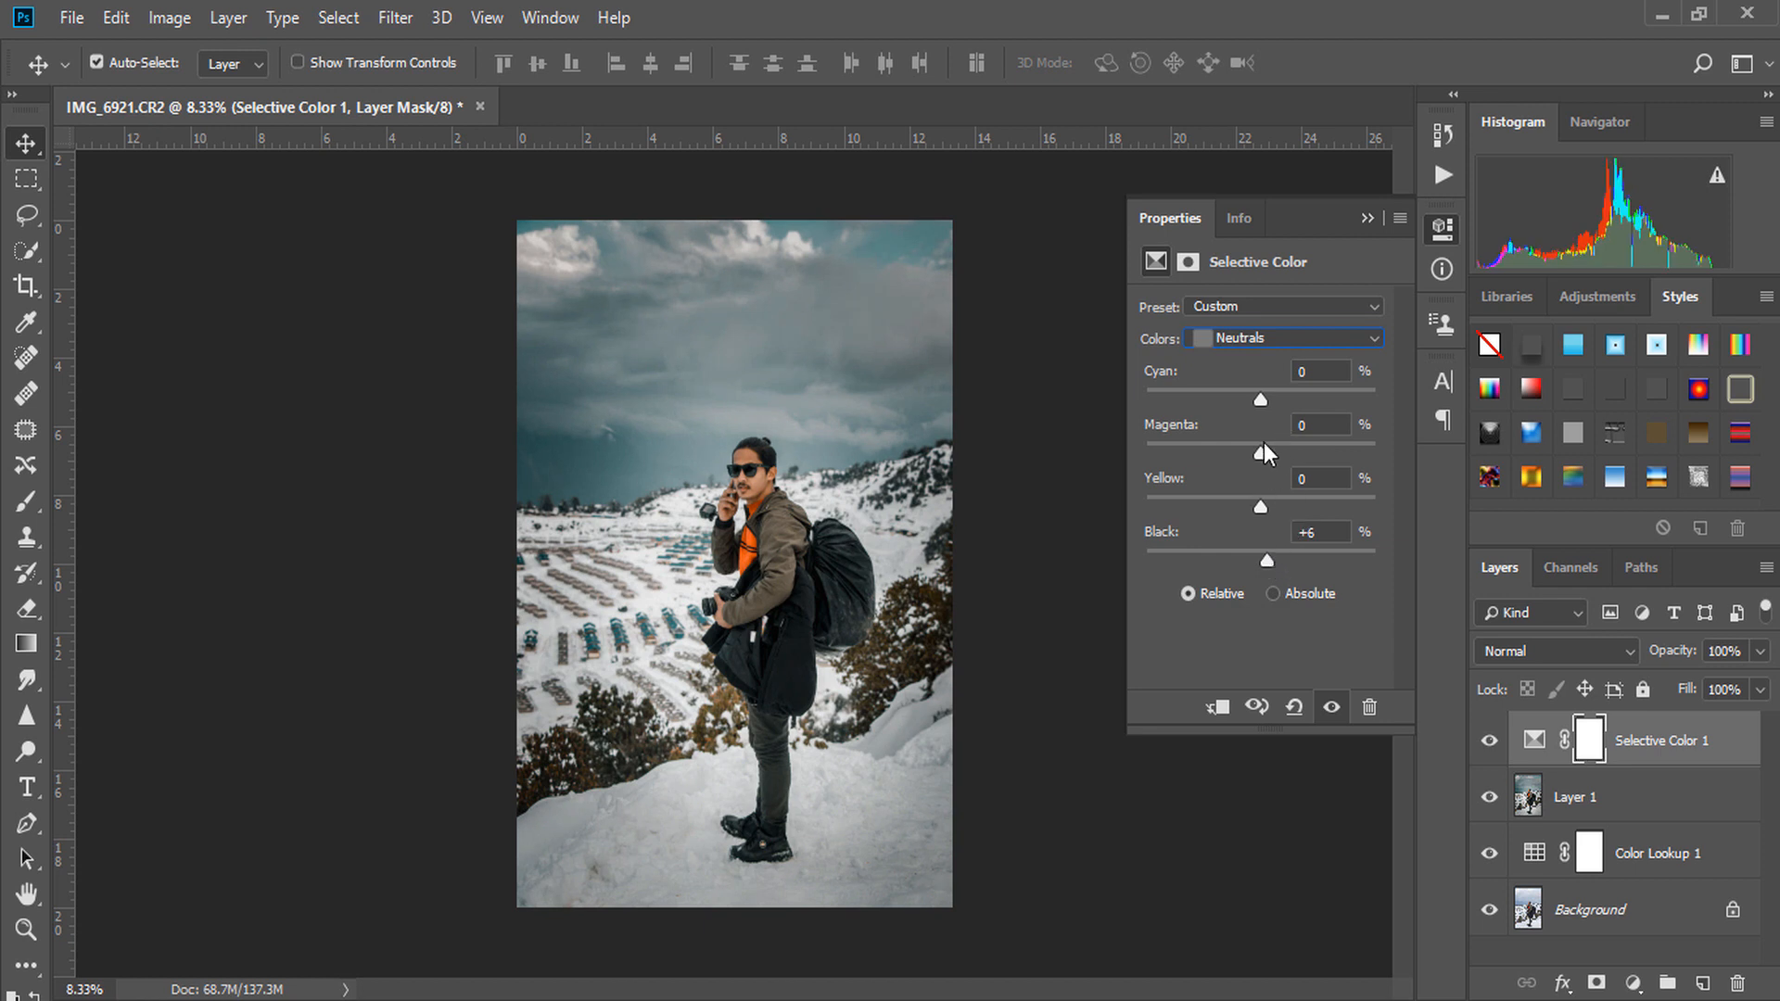
drag(1262, 399, 1259, 401)
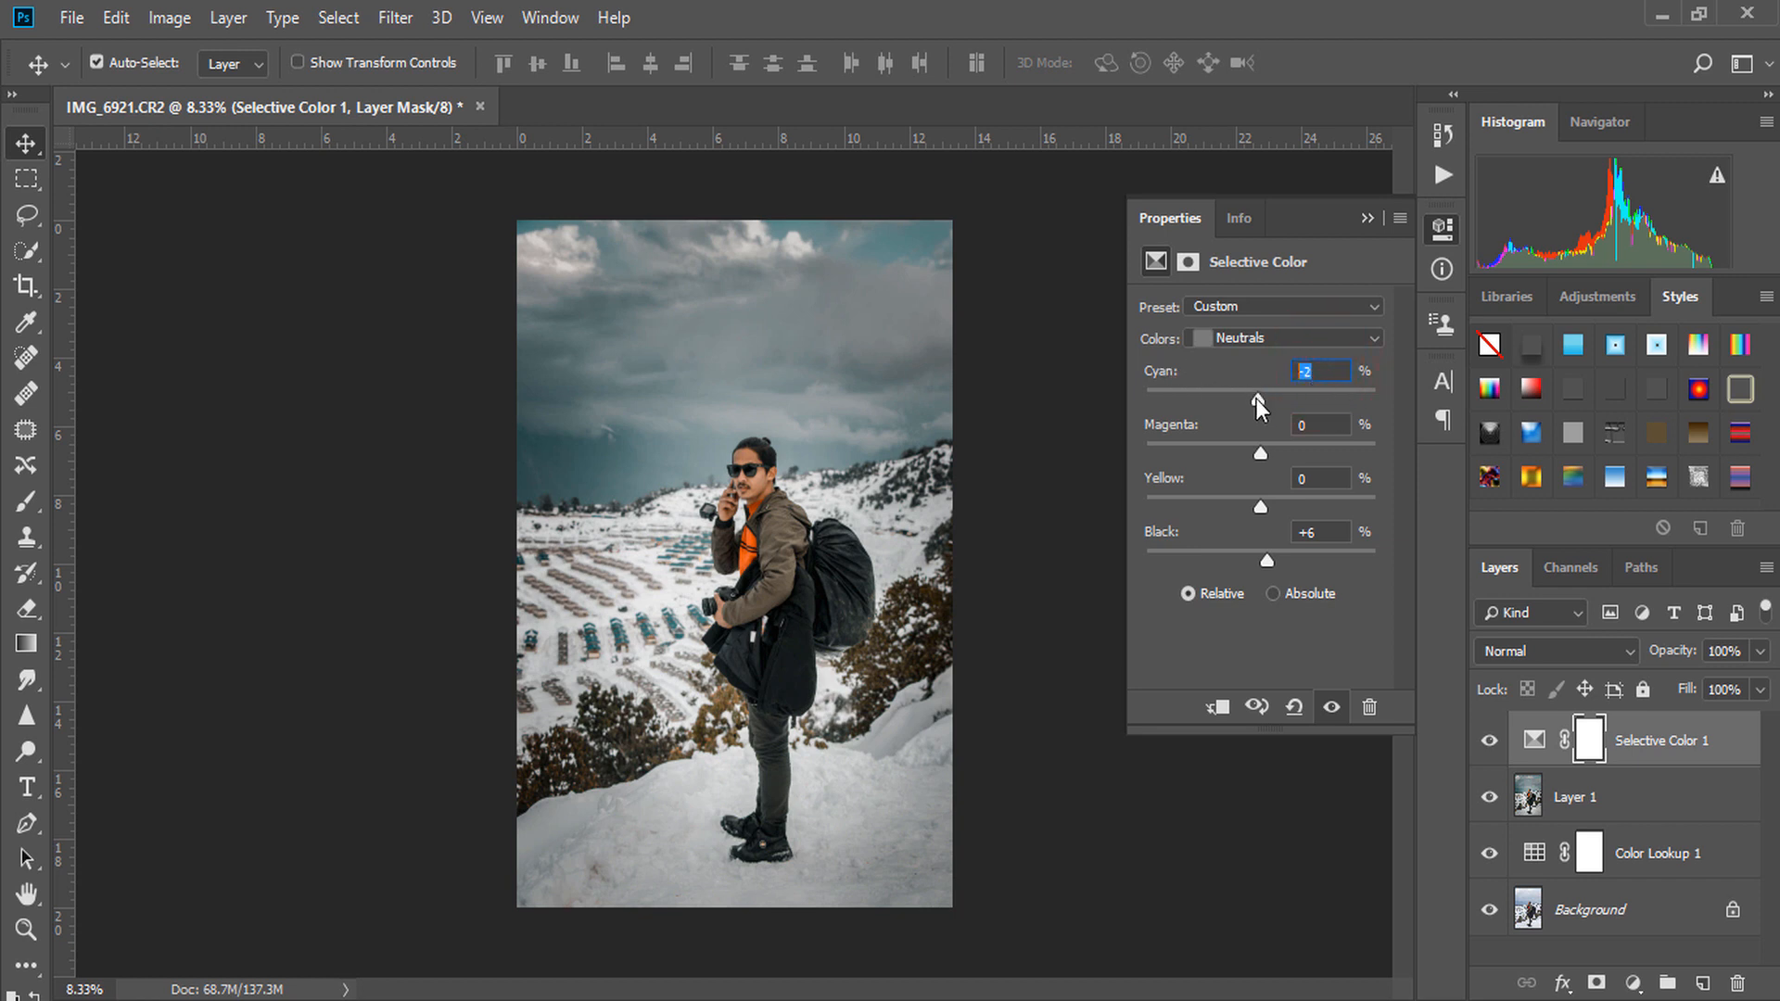
drag(1255, 399, 1264, 398)
click(1265, 339)
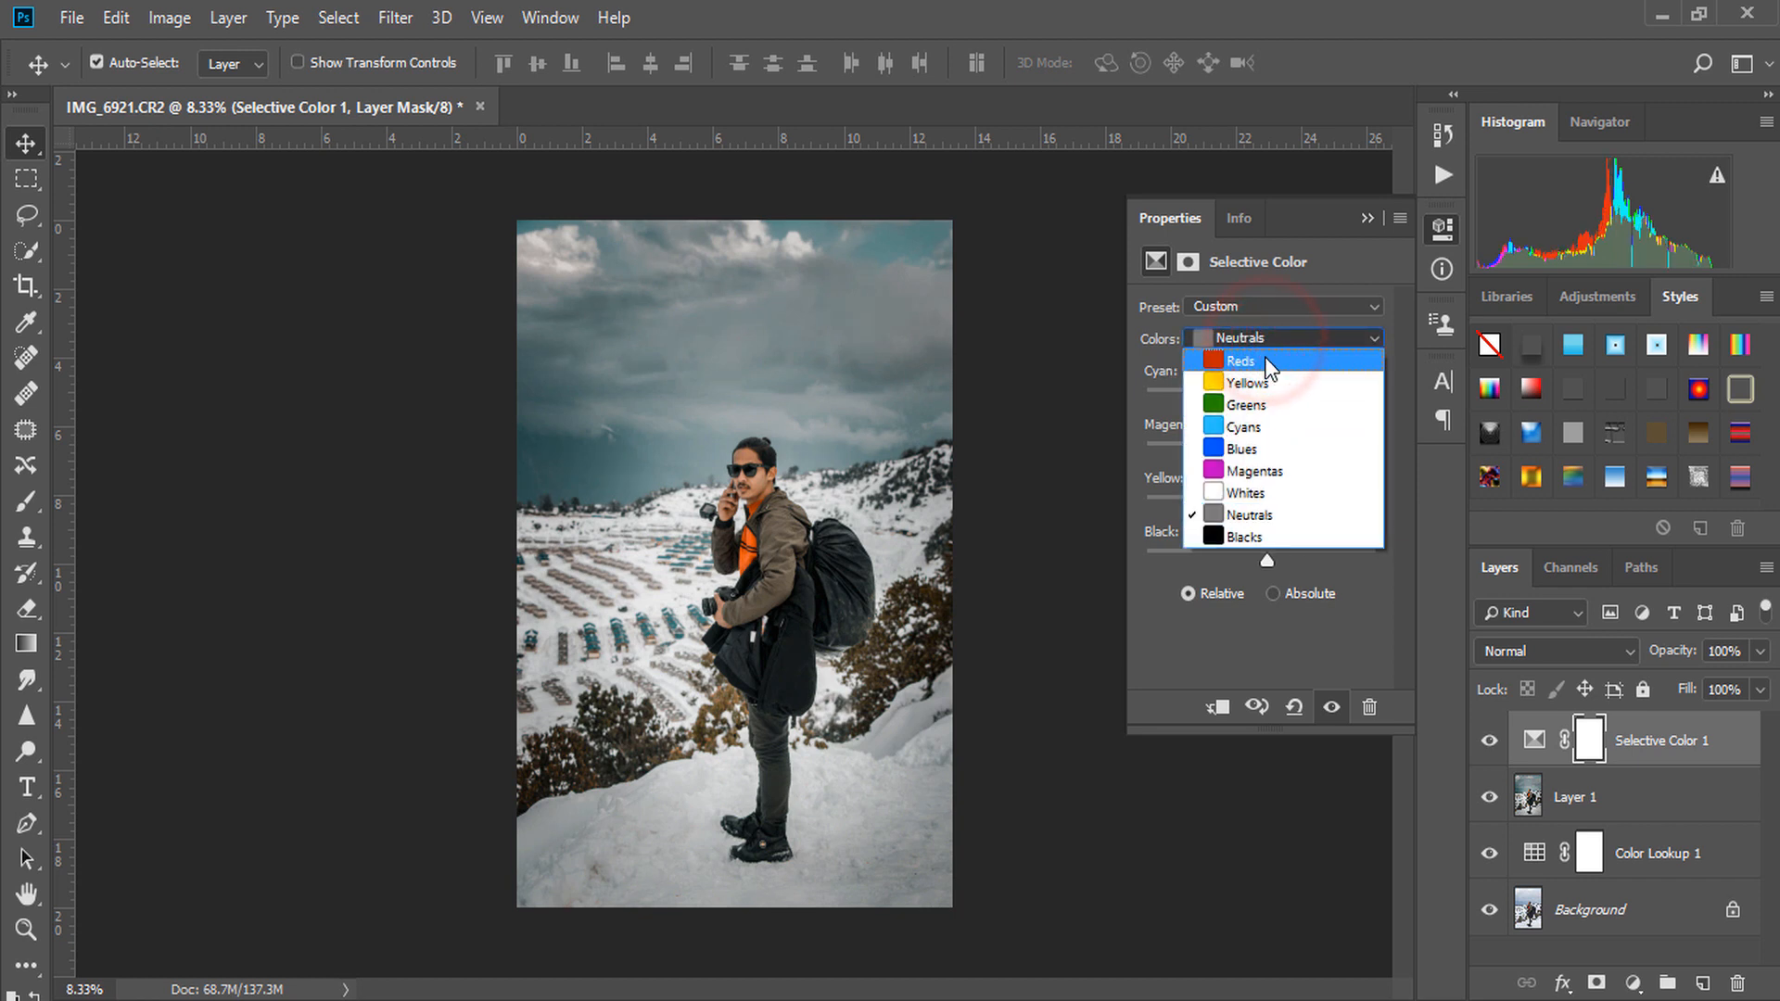
click(1265, 361)
click(1366, 219)
- Add a Curves adjustment layer and enlarge its curve graph
click(1634, 982)
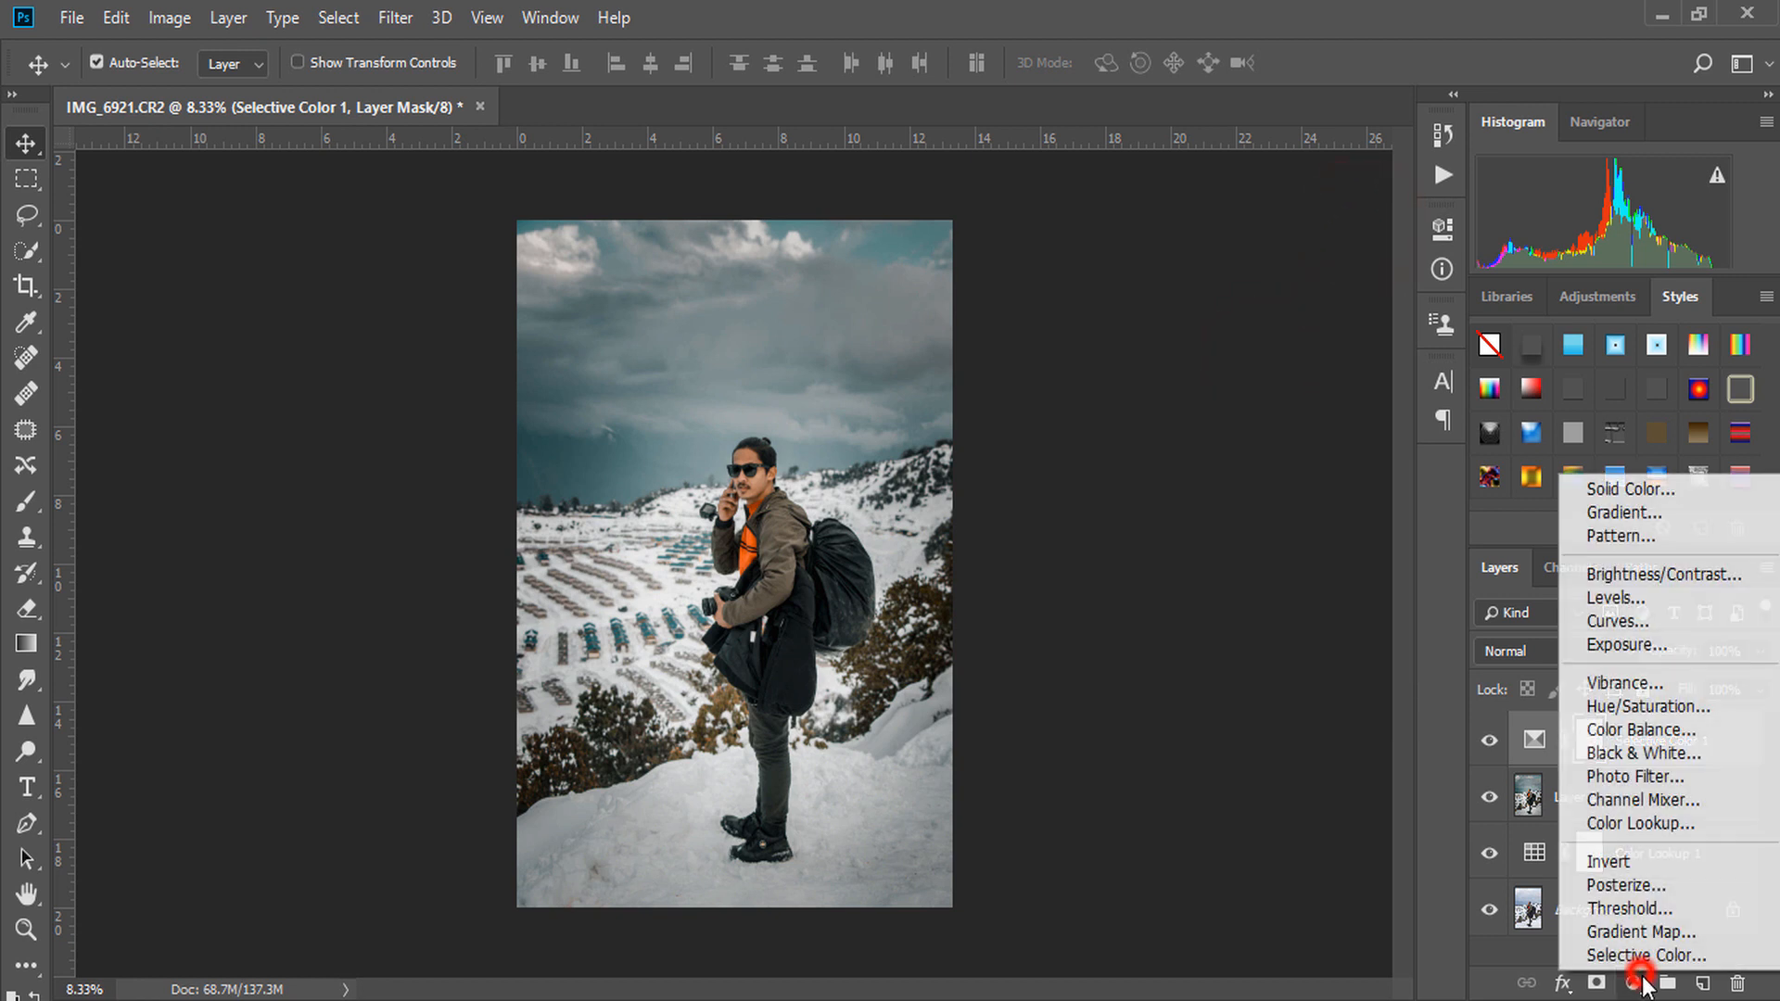
click(1643, 619)
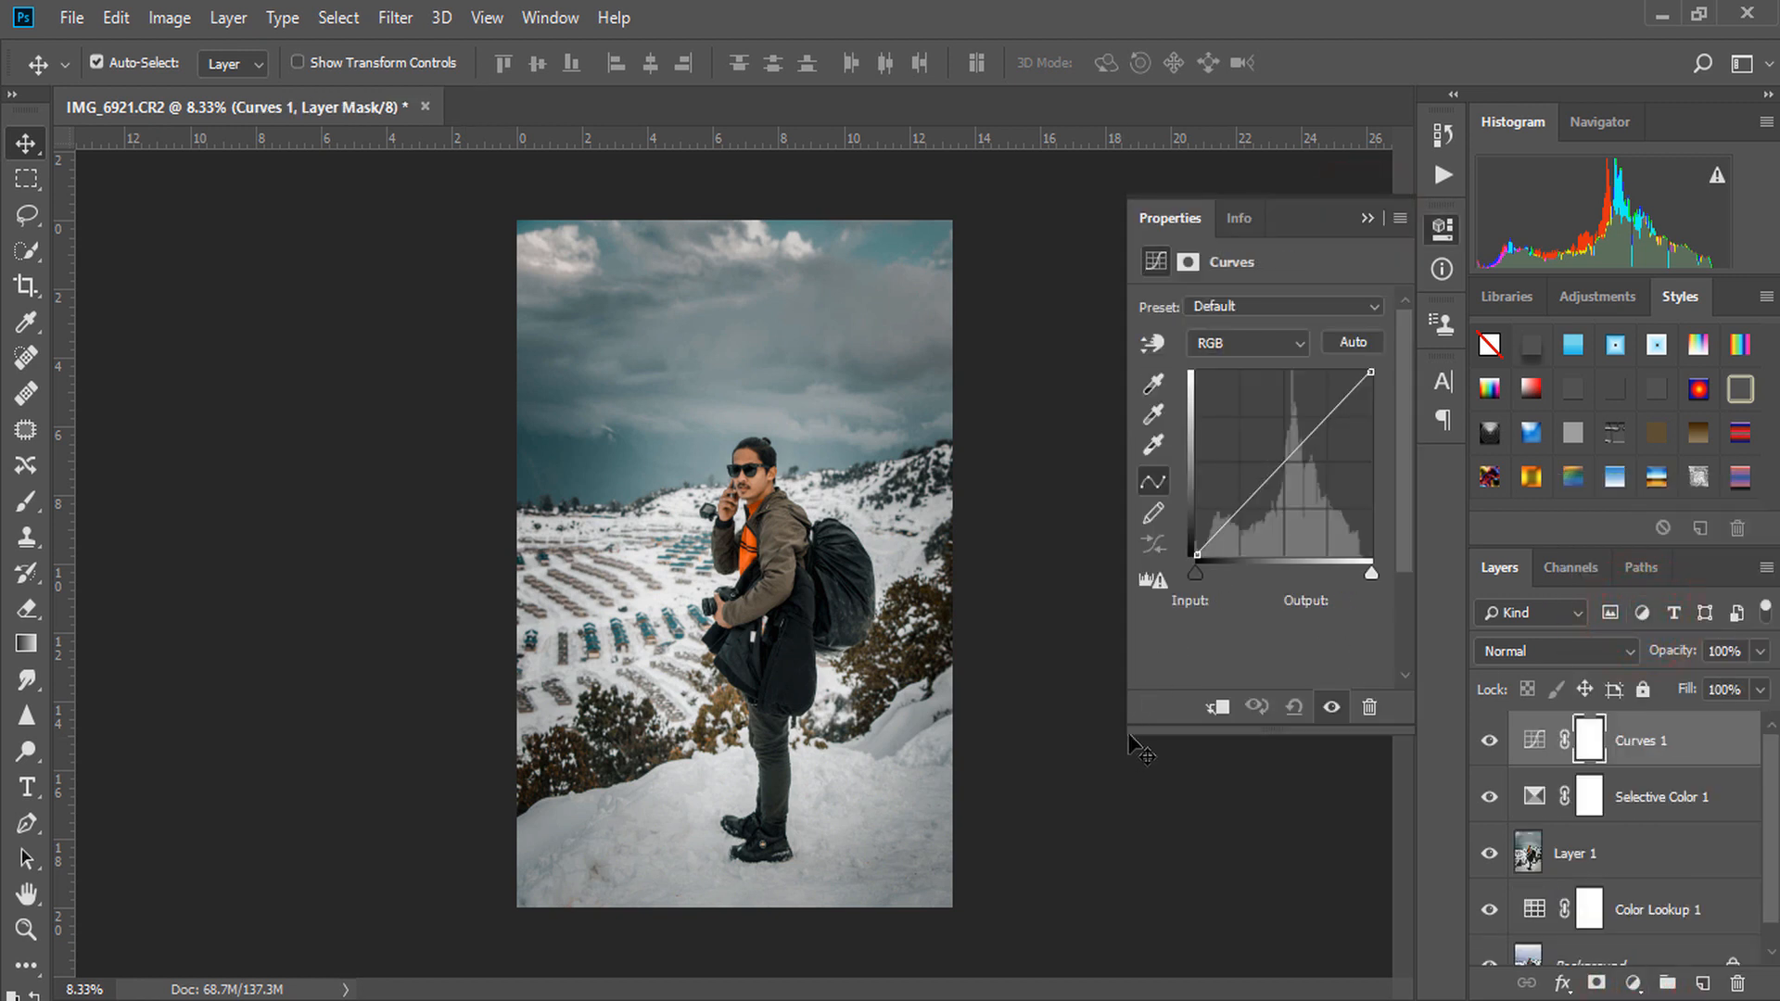
drag(1129, 735, 1005, 838)
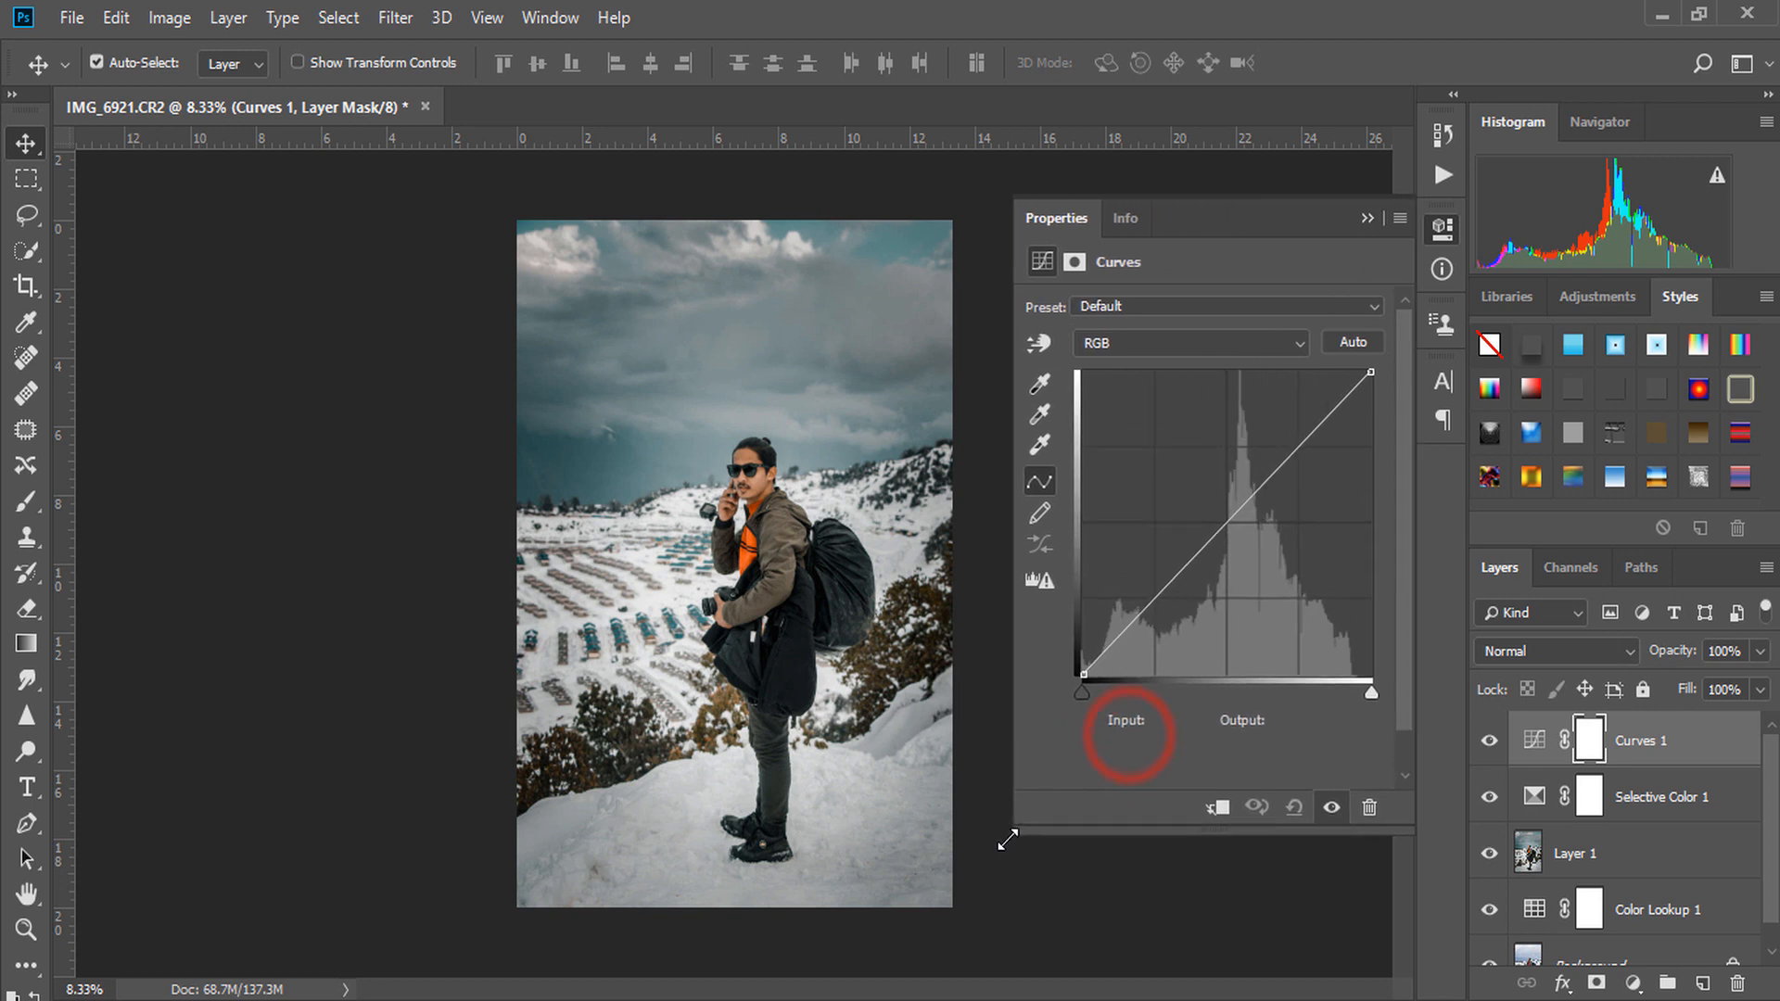
- Add shadow, midtone and highlight points to the RGB curve at about 63/65, 118/136 and 188/191, slightly brightening the midtones
click(1149, 604)
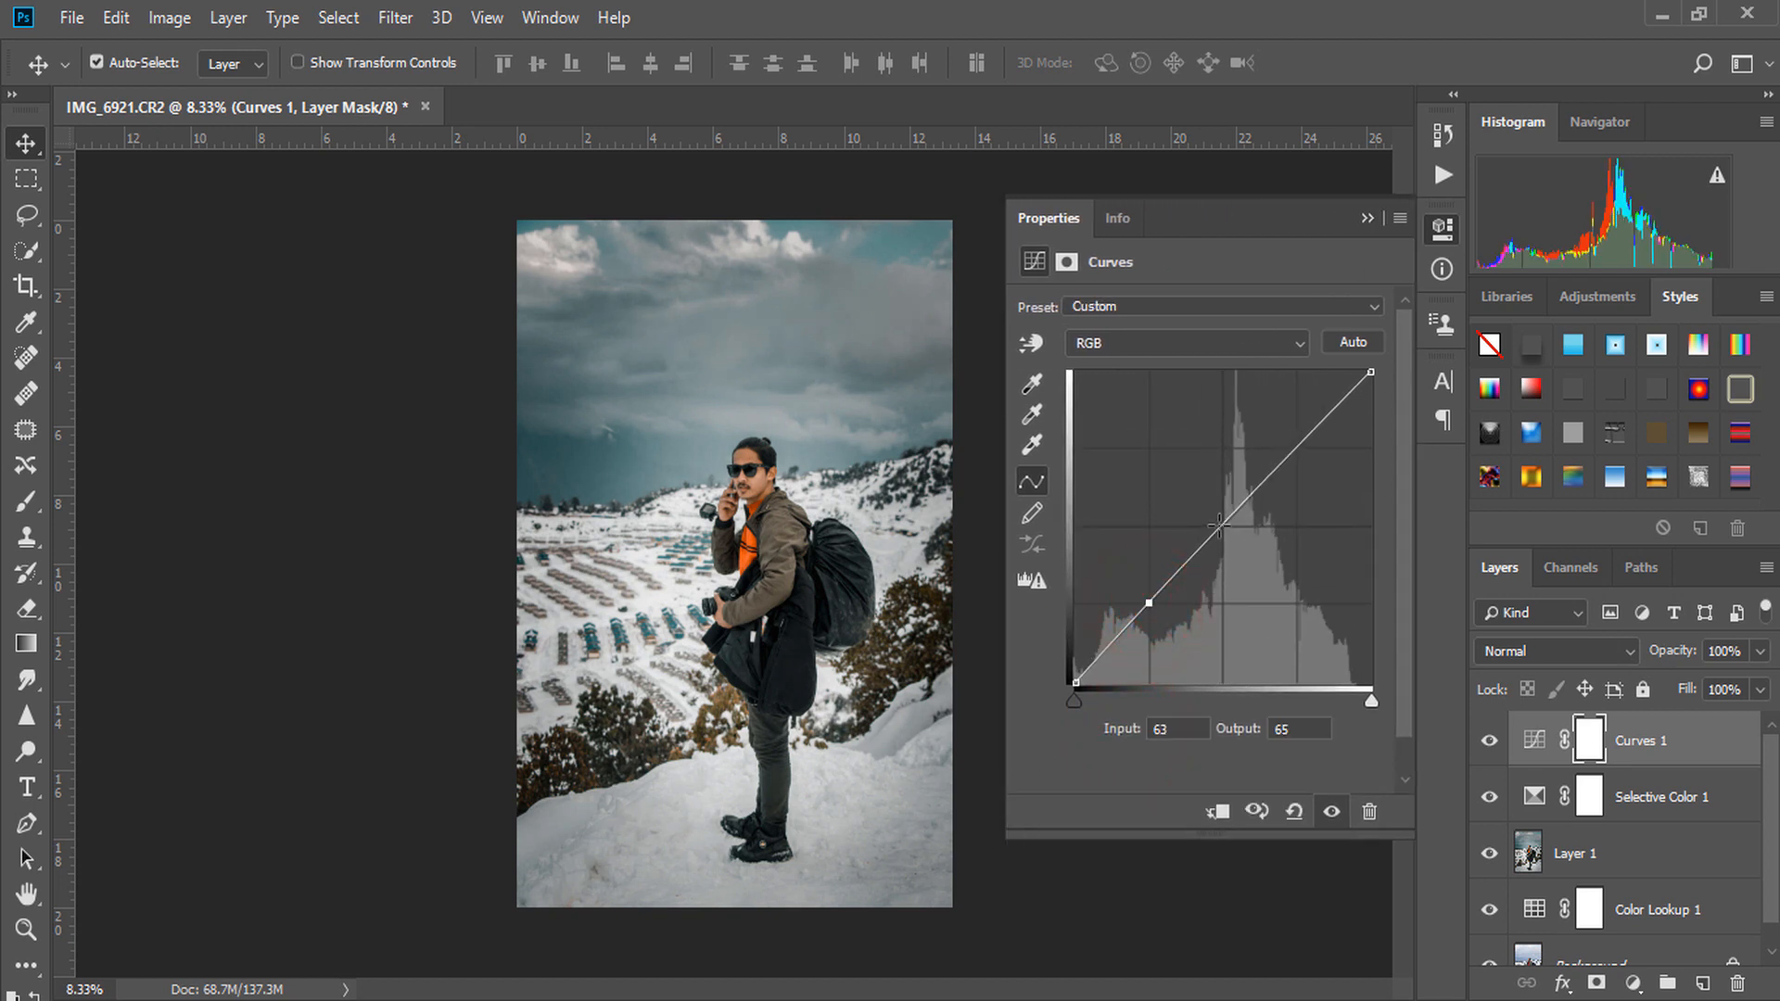
drag(1222, 524, 1213, 520)
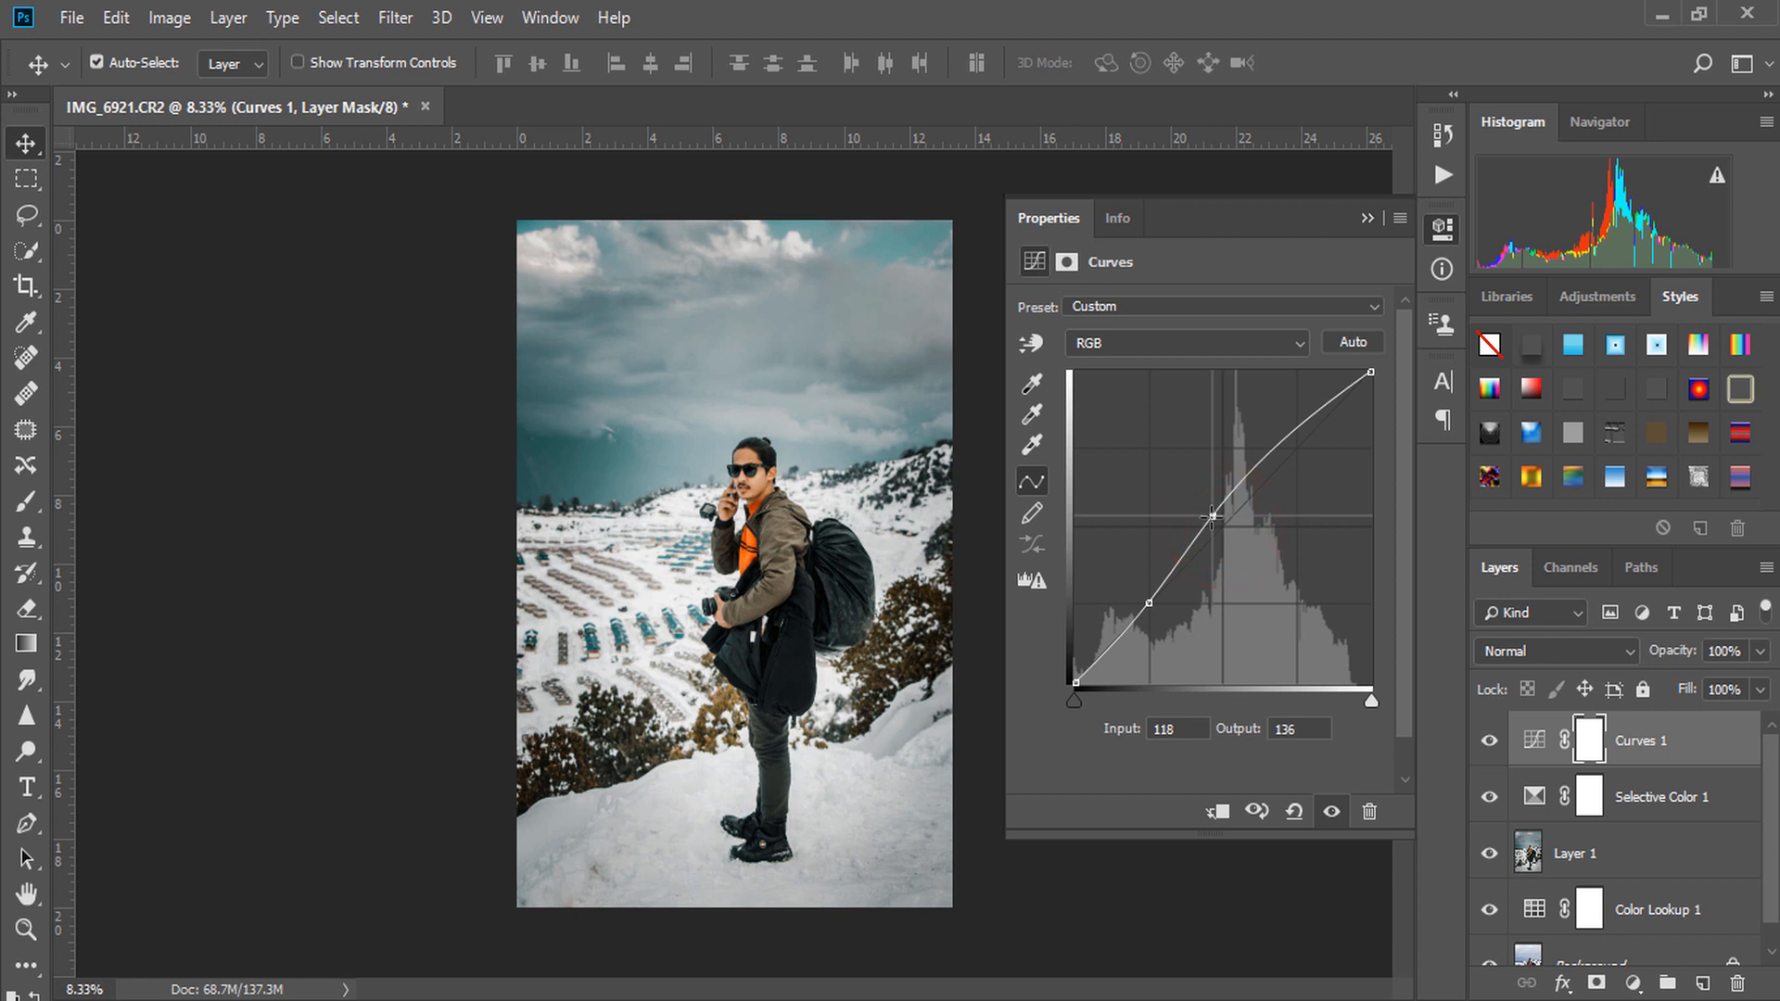
click(1293, 449)
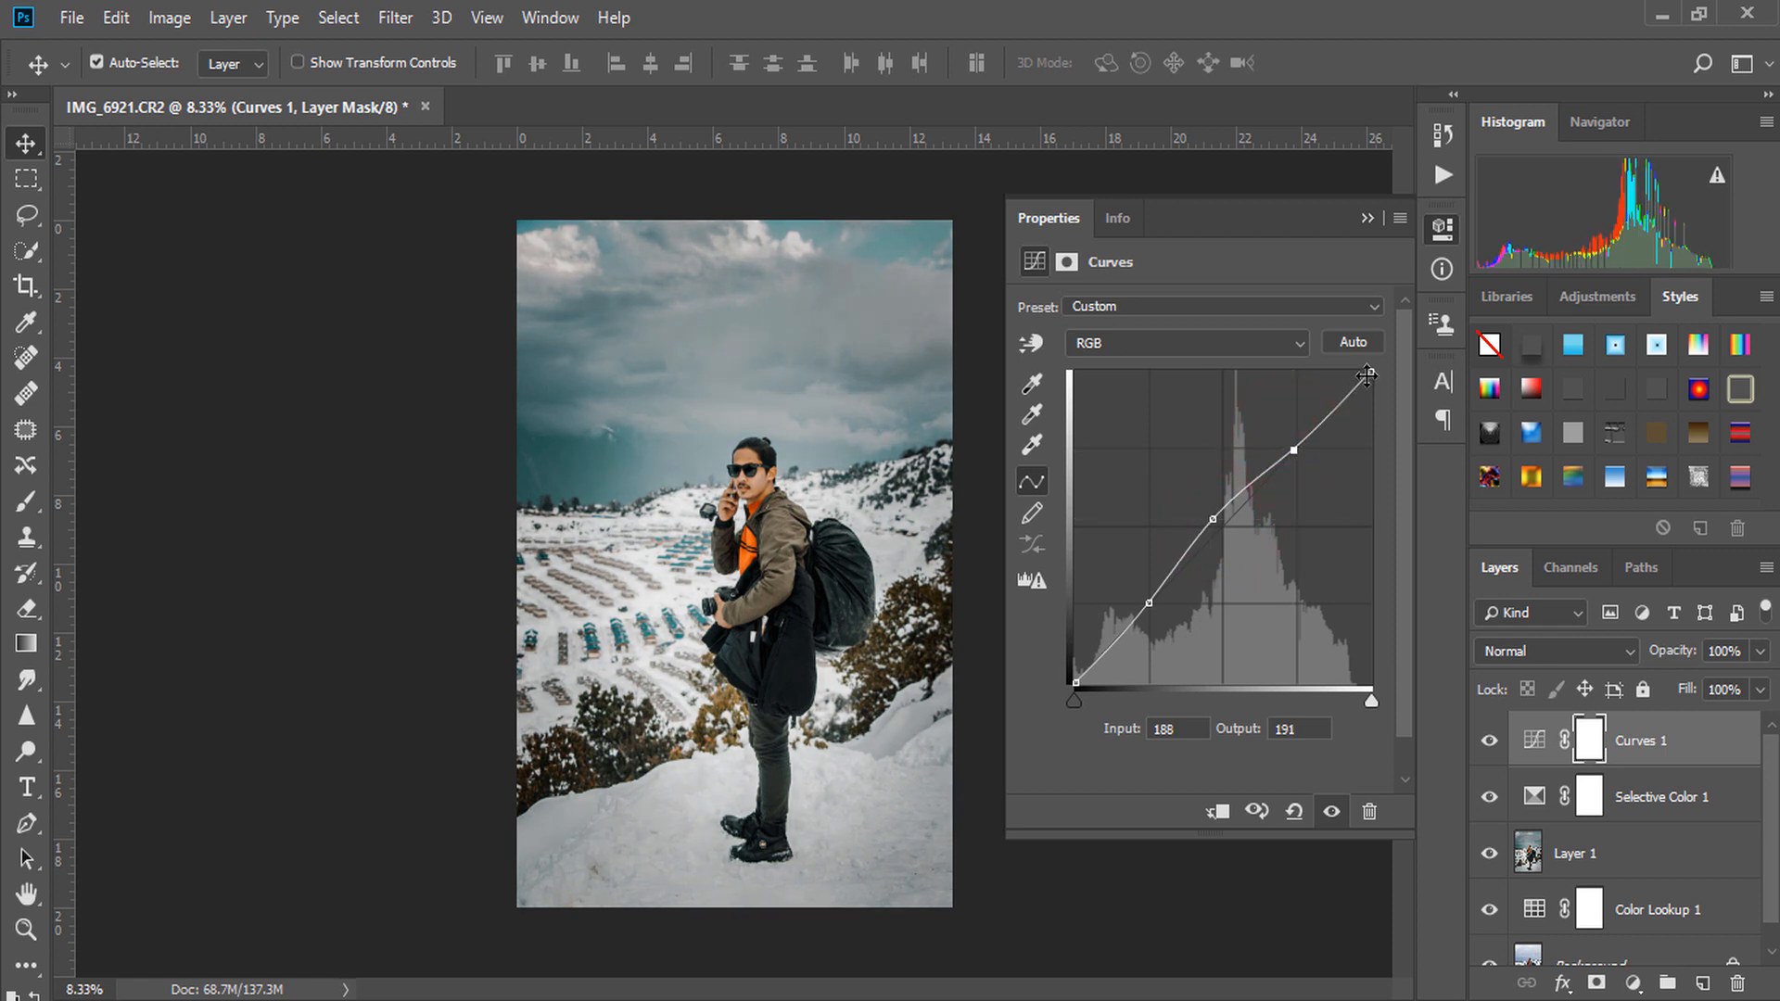
- Lower the RGB curve's white point output to 244, fine-tune the black point, and close the Curves settings
drag(1371, 372, 1381, 384)
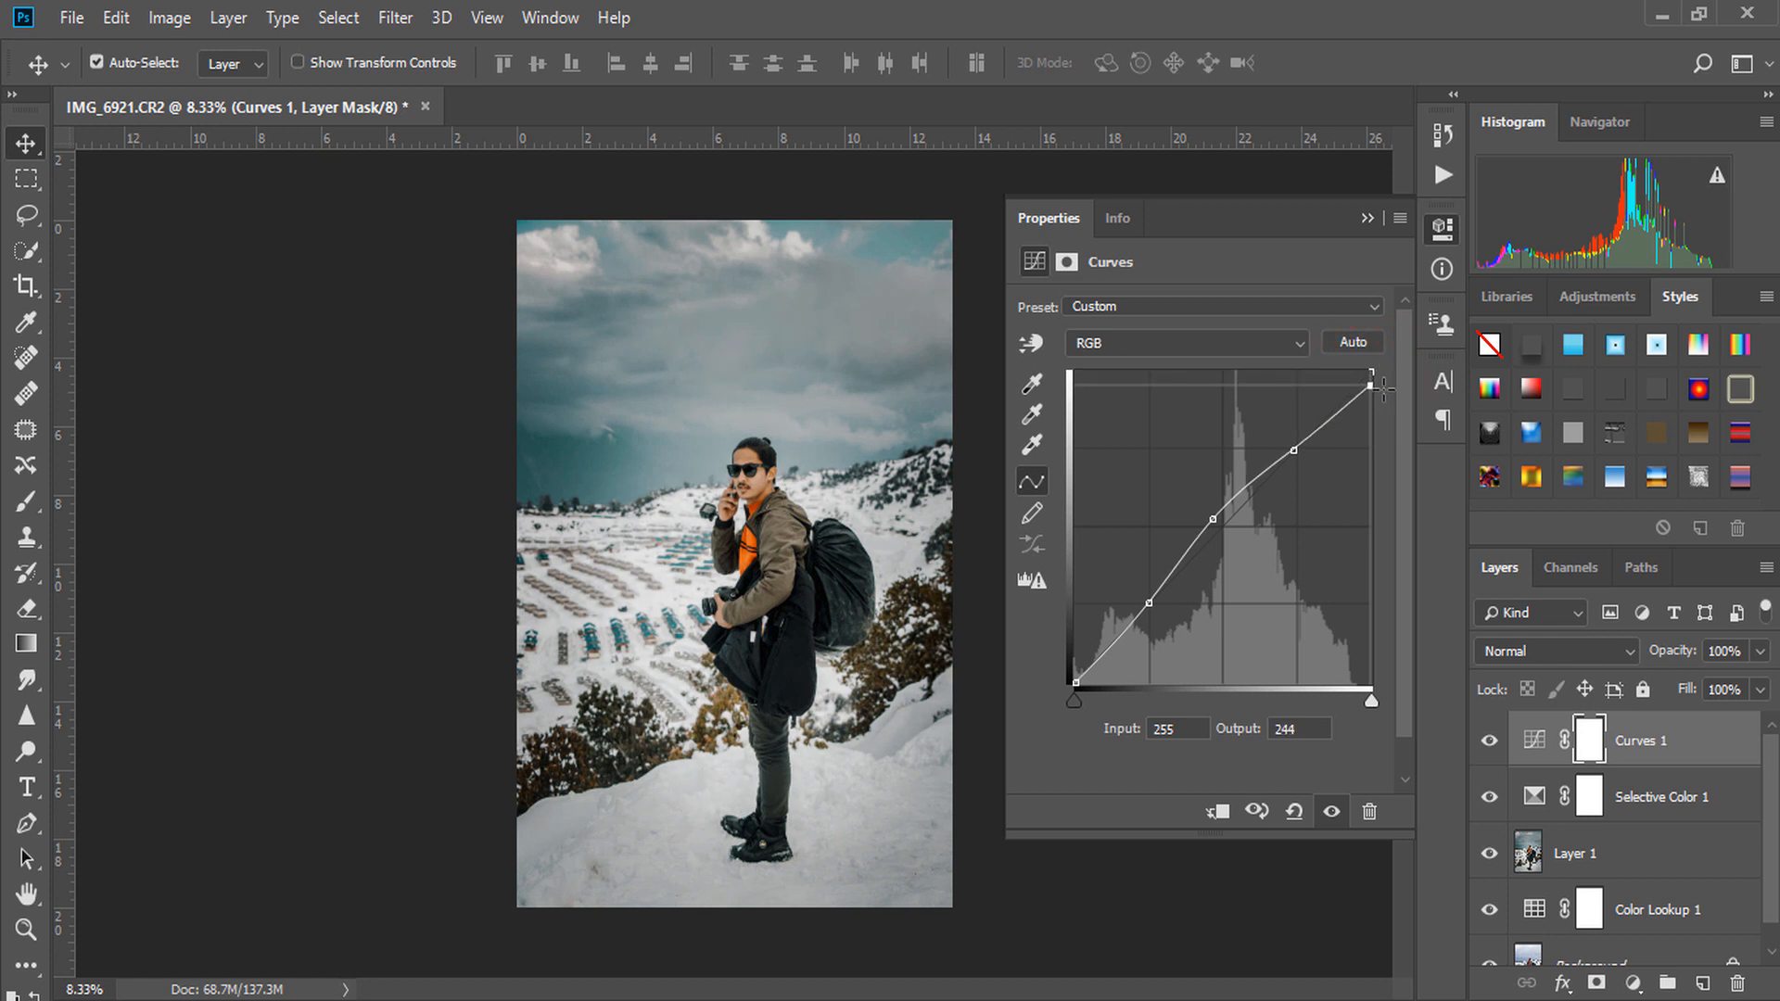
drag(1073, 679, 1087, 684)
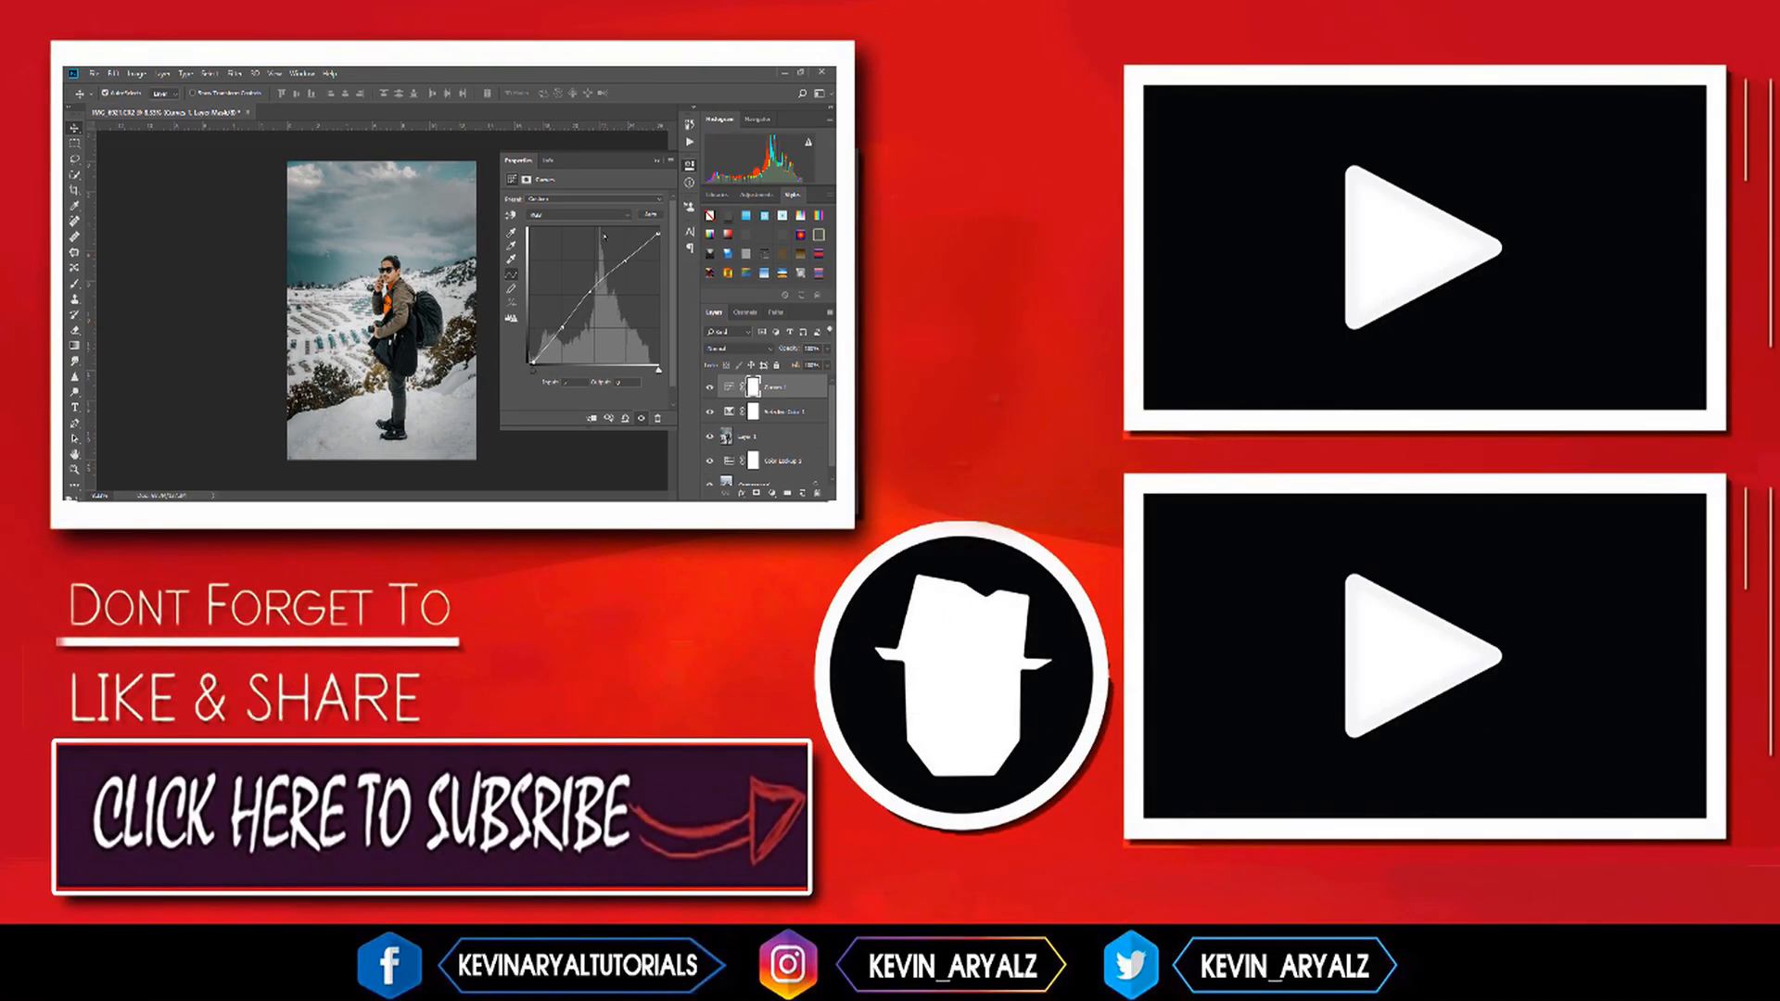
click(659, 163)
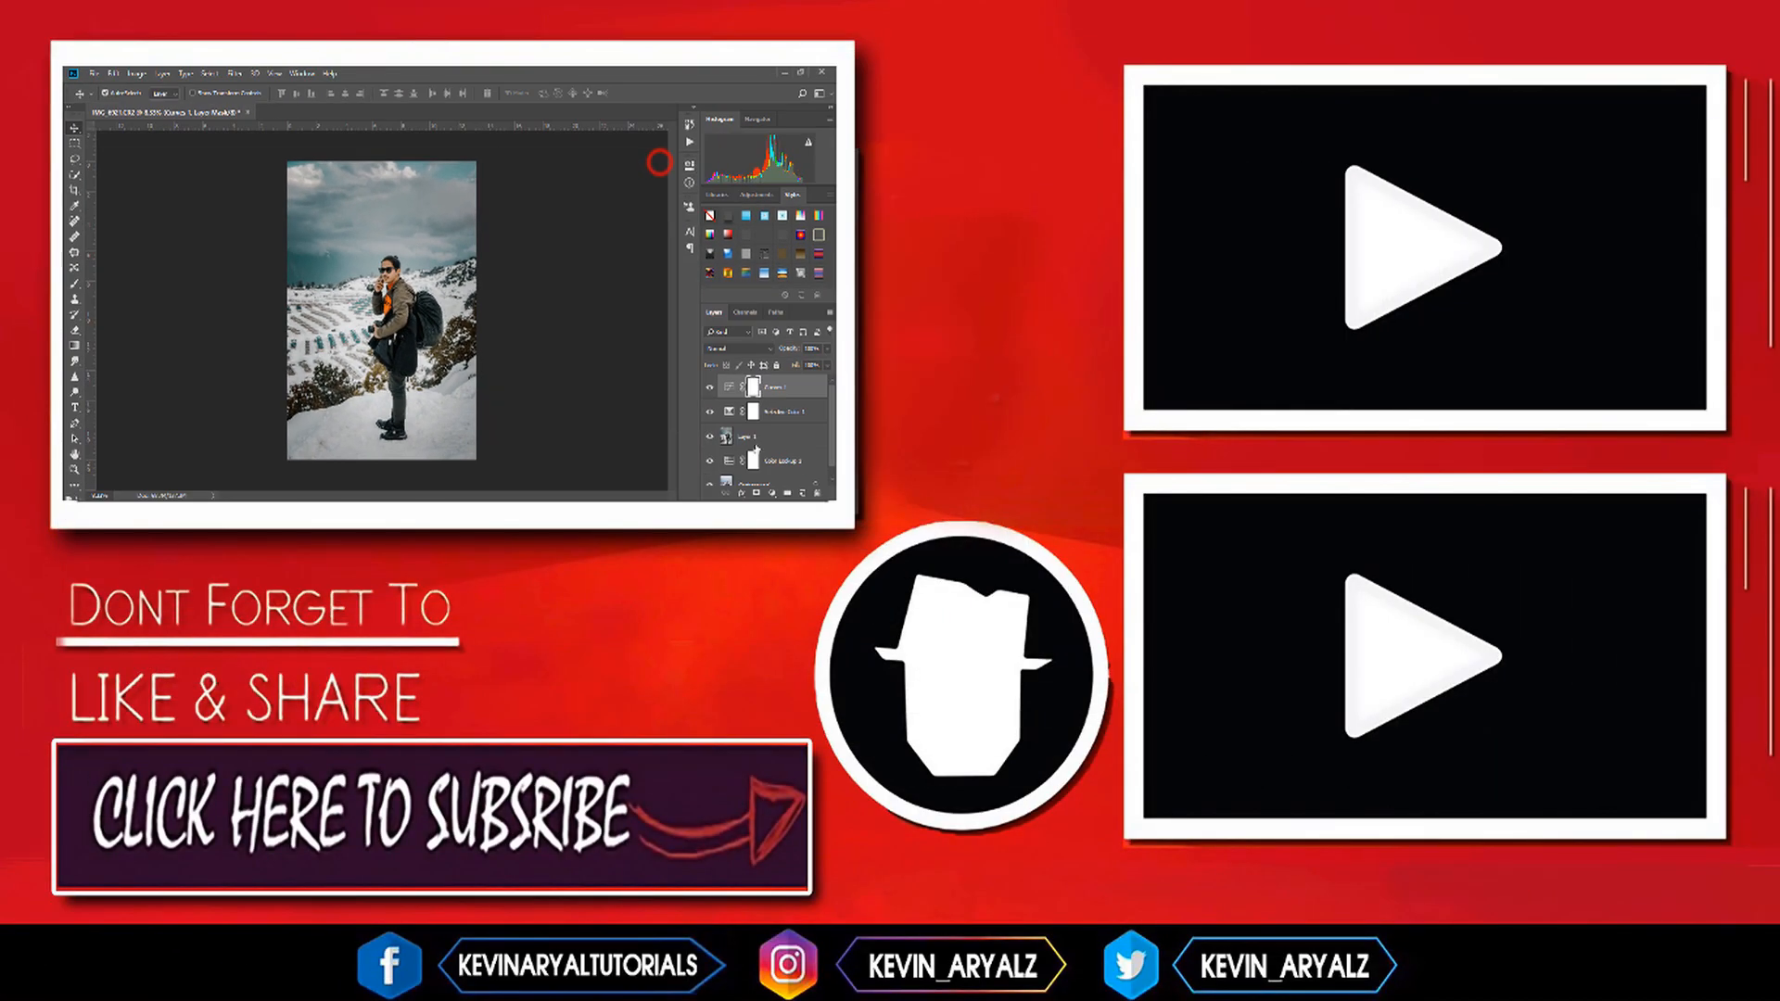
- Merge all visible layers into one and create a History snapshot of the graded image
right_click(798, 388)
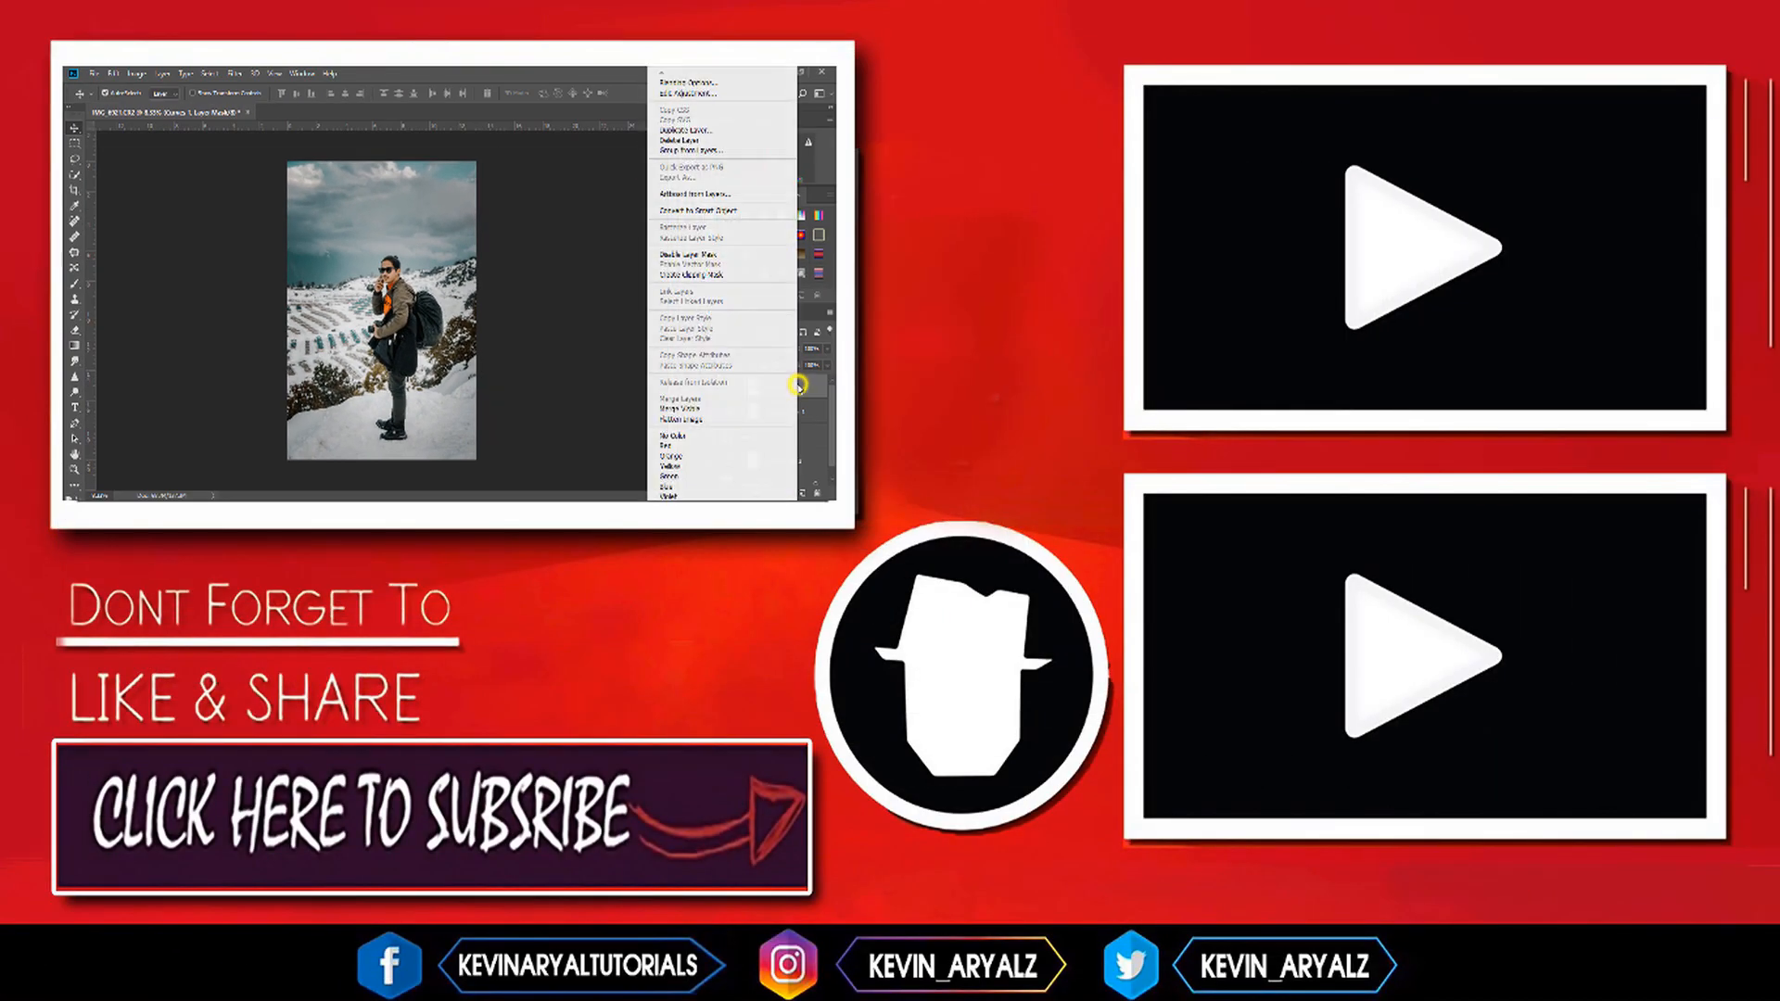
click(704, 406)
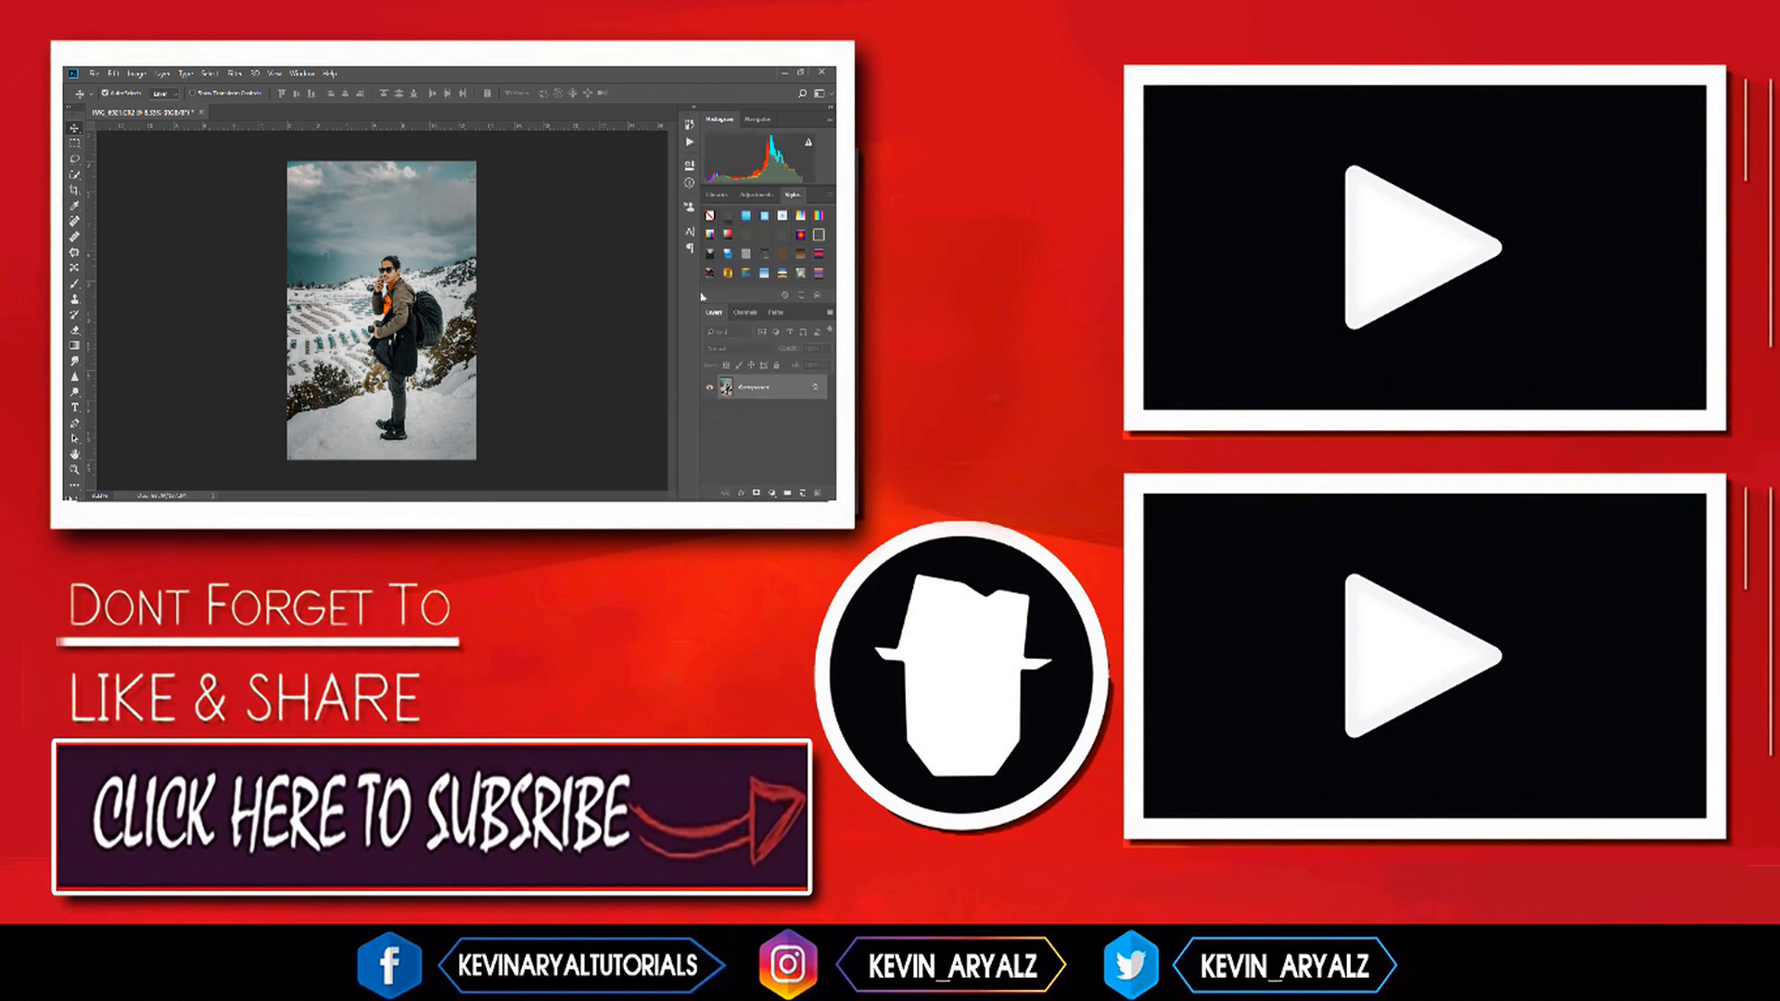
click(688, 142)
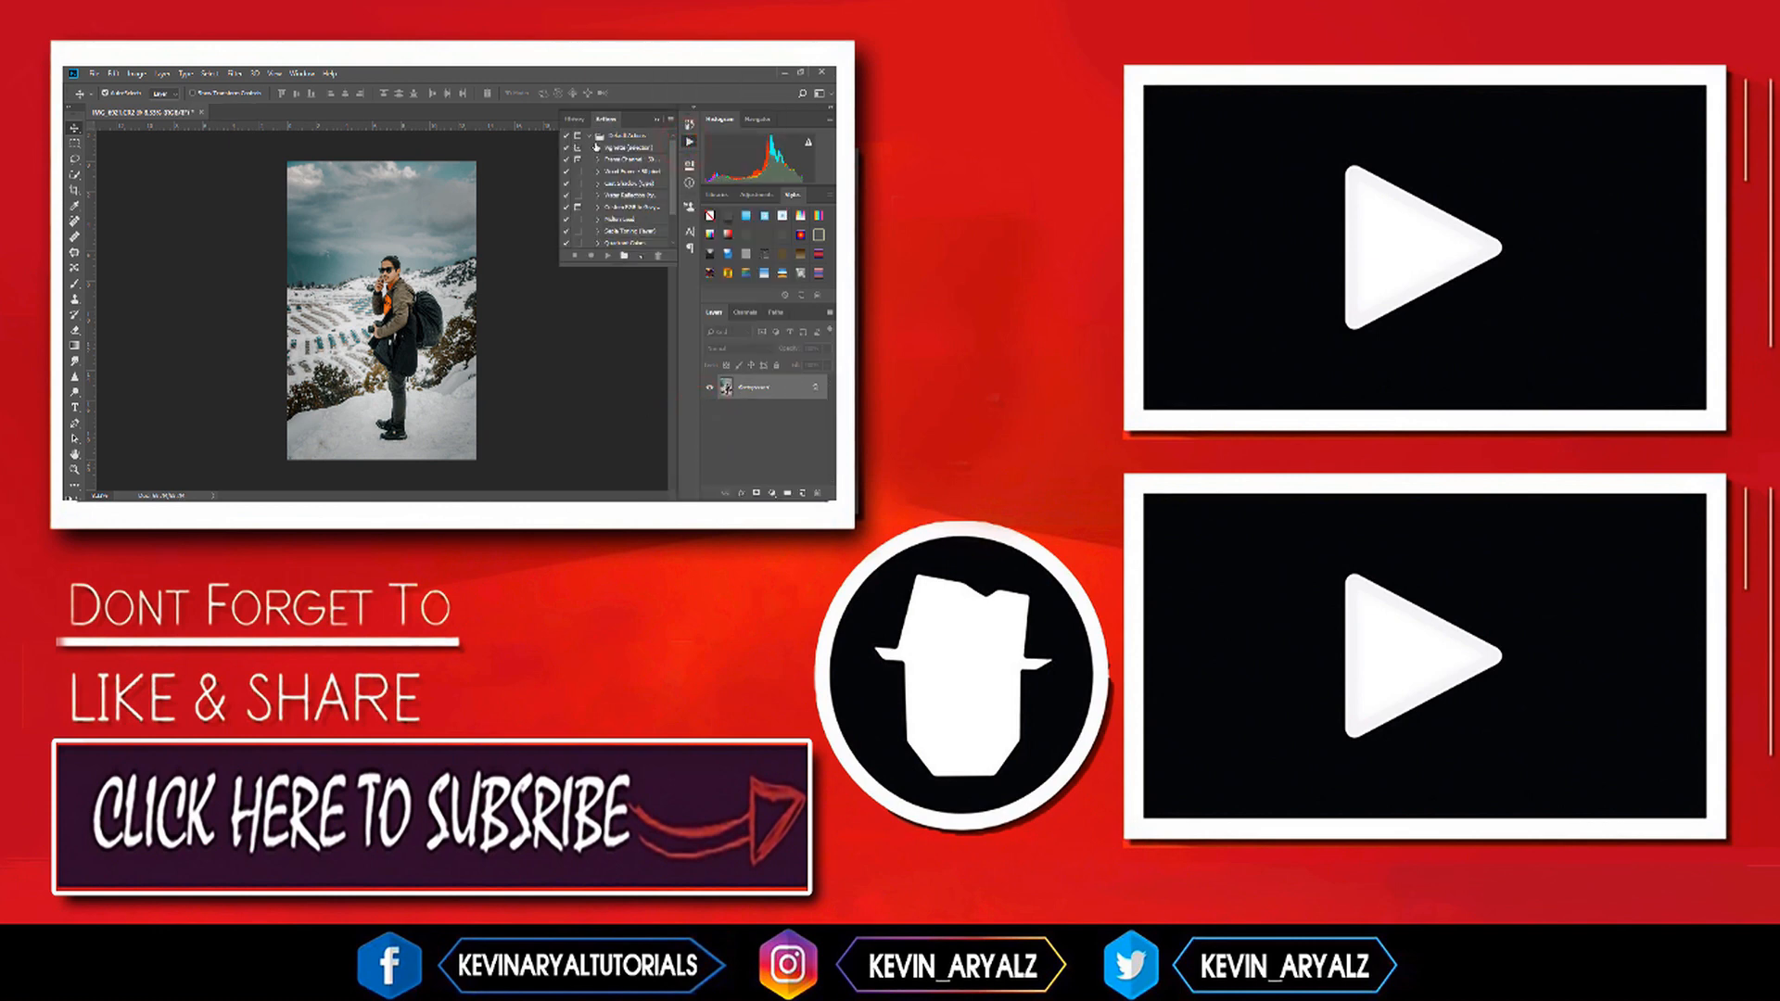
click(573, 119)
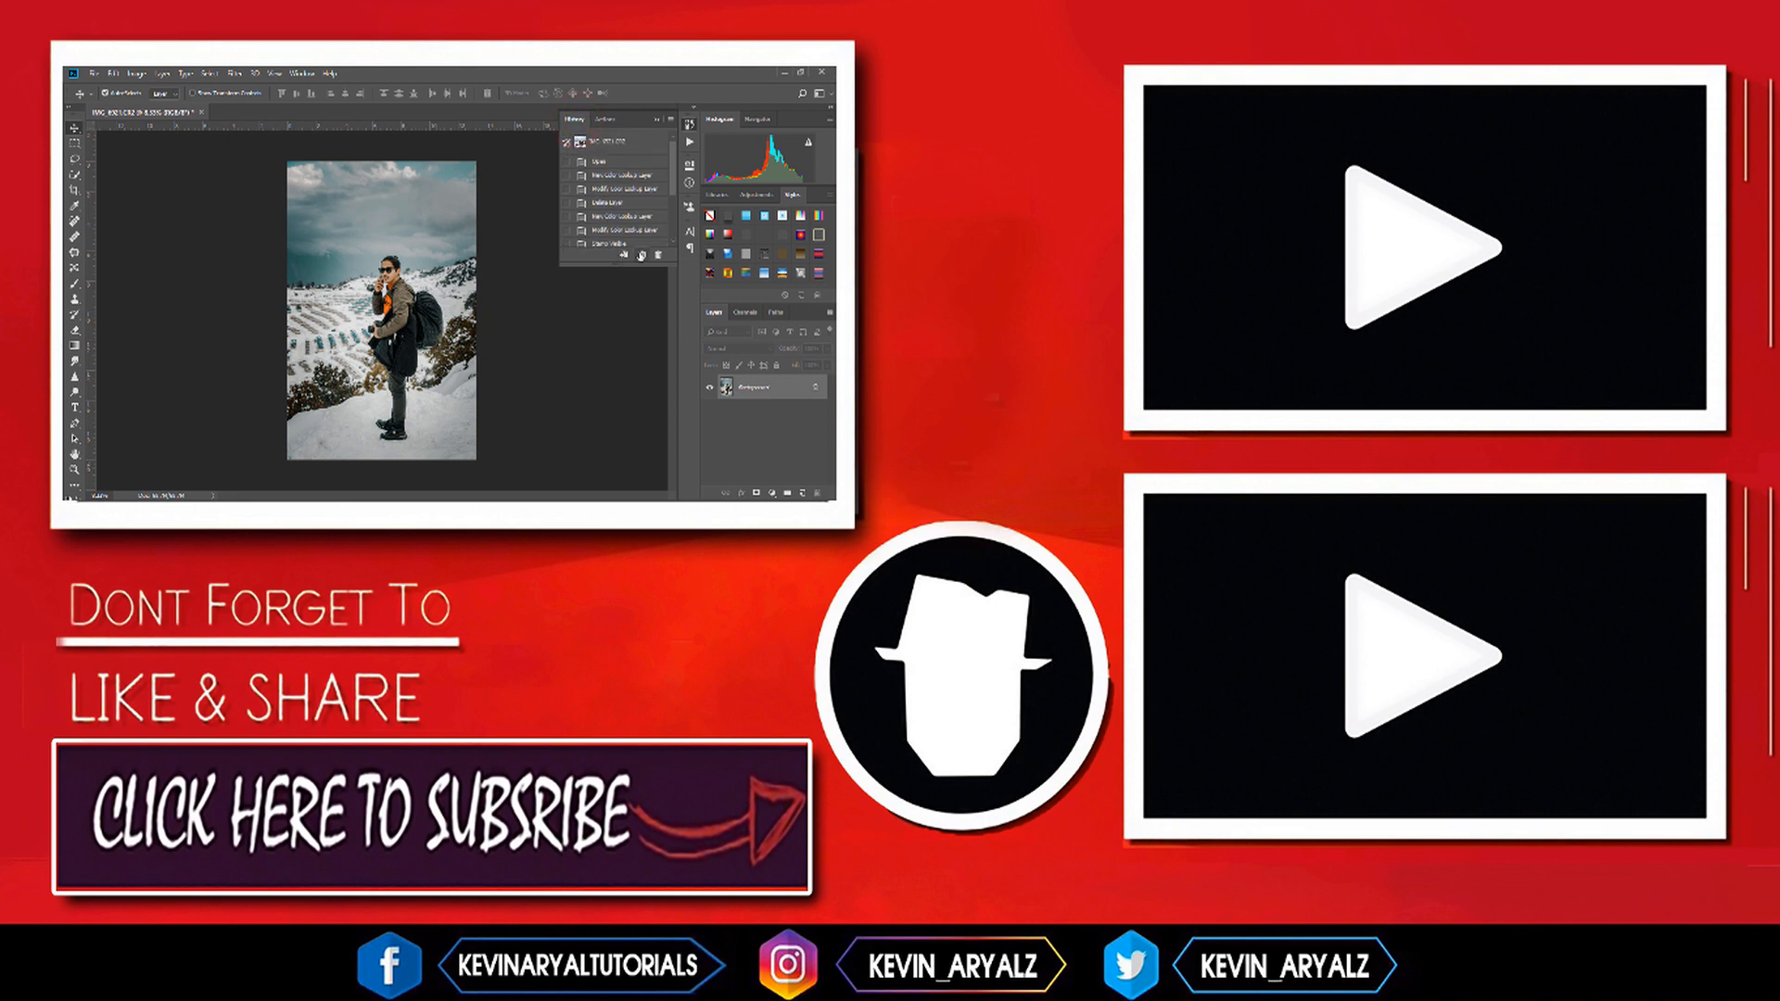
click(641, 255)
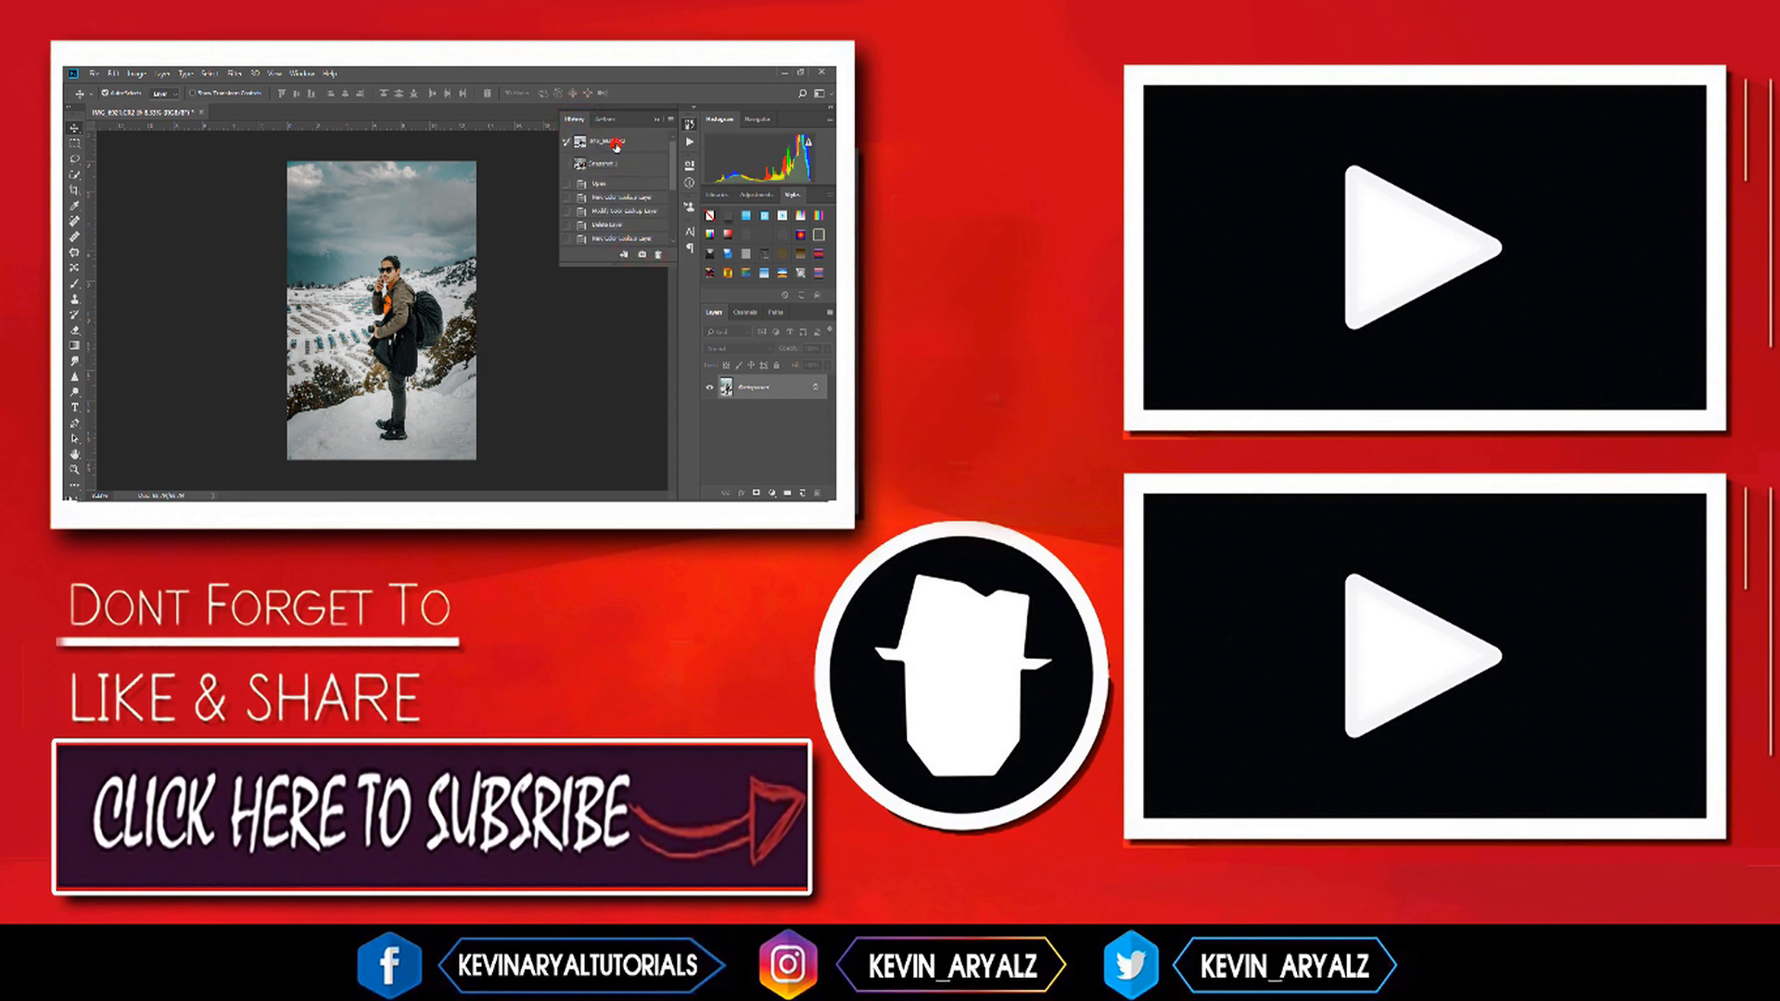
- Compare the original opened image with the graded snapshot by switching between the two History states
click(616, 141)
click(620, 163)
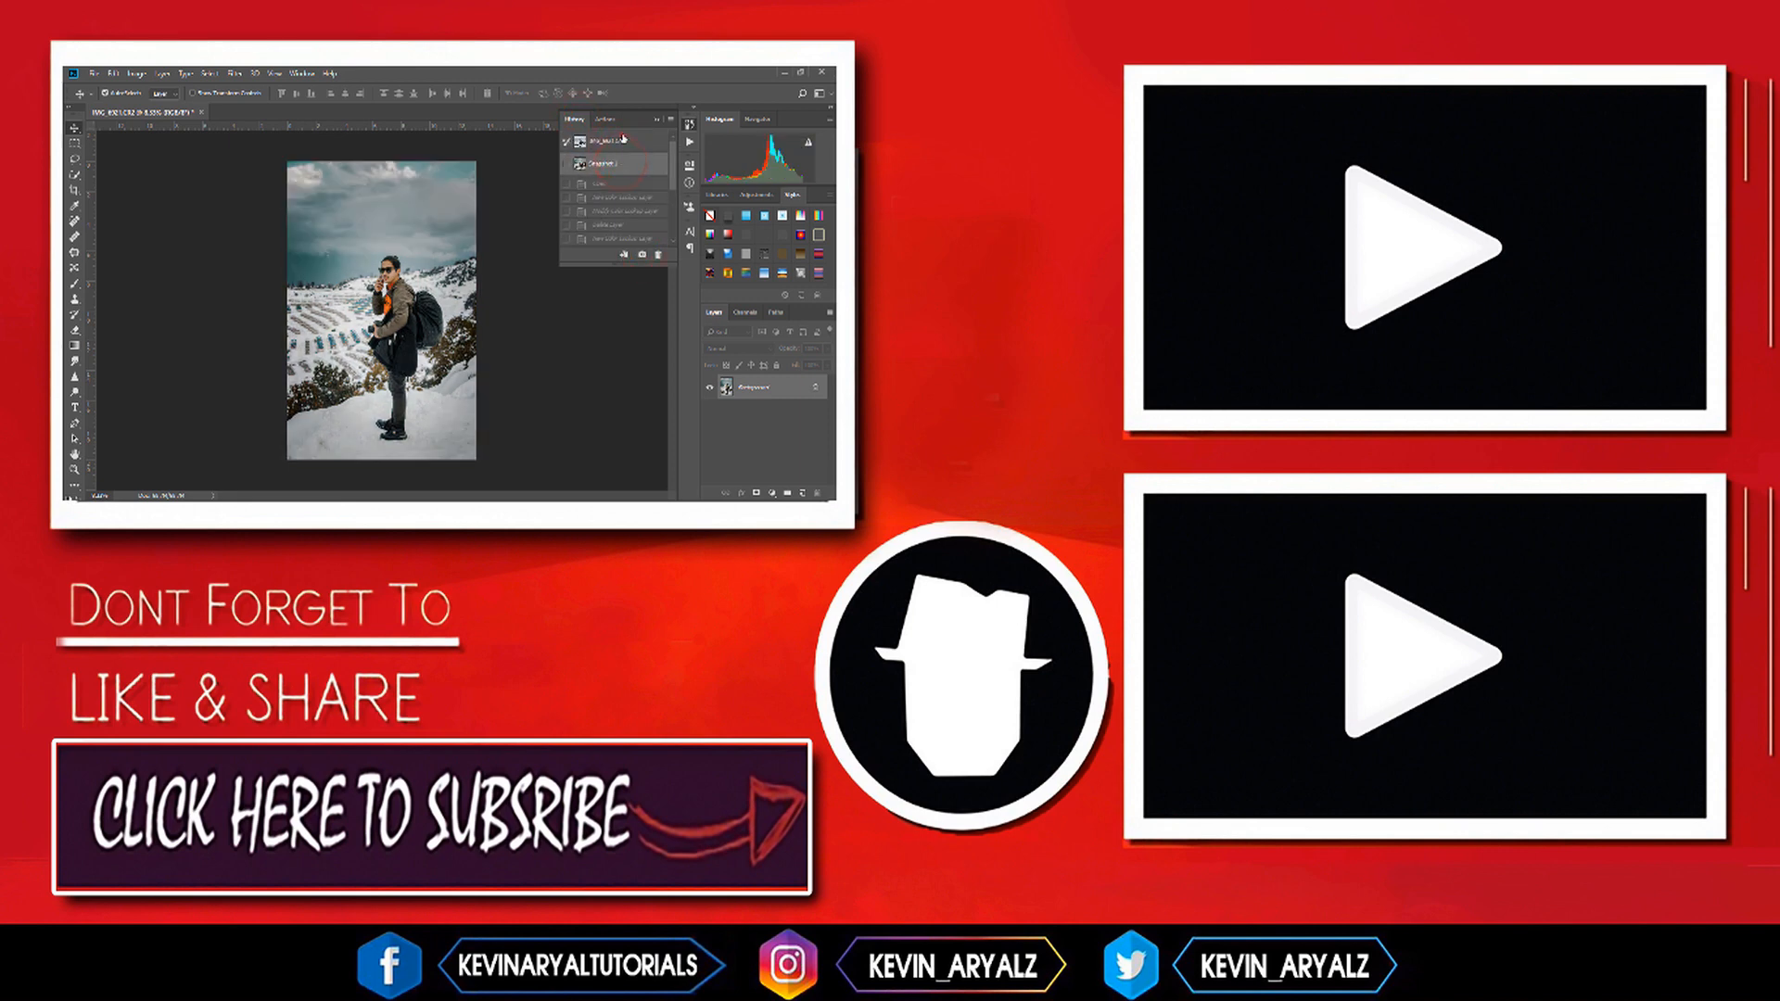
click(623, 140)
click(621, 161)
click(620, 140)
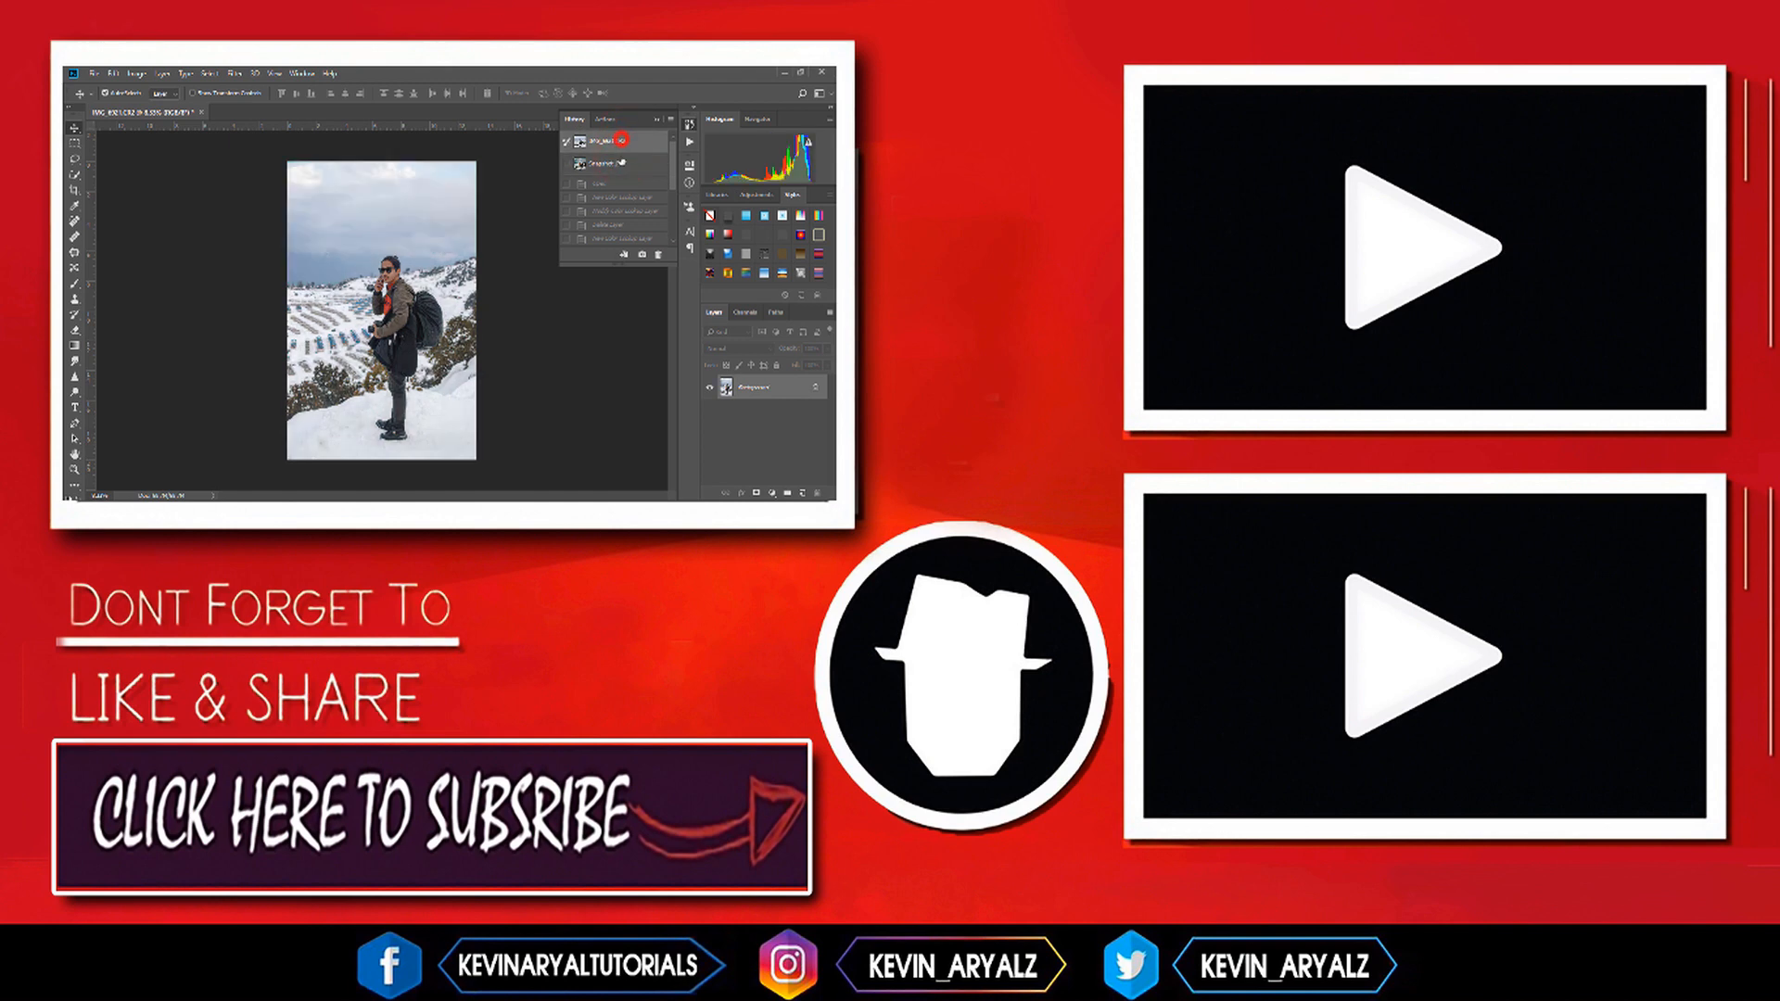